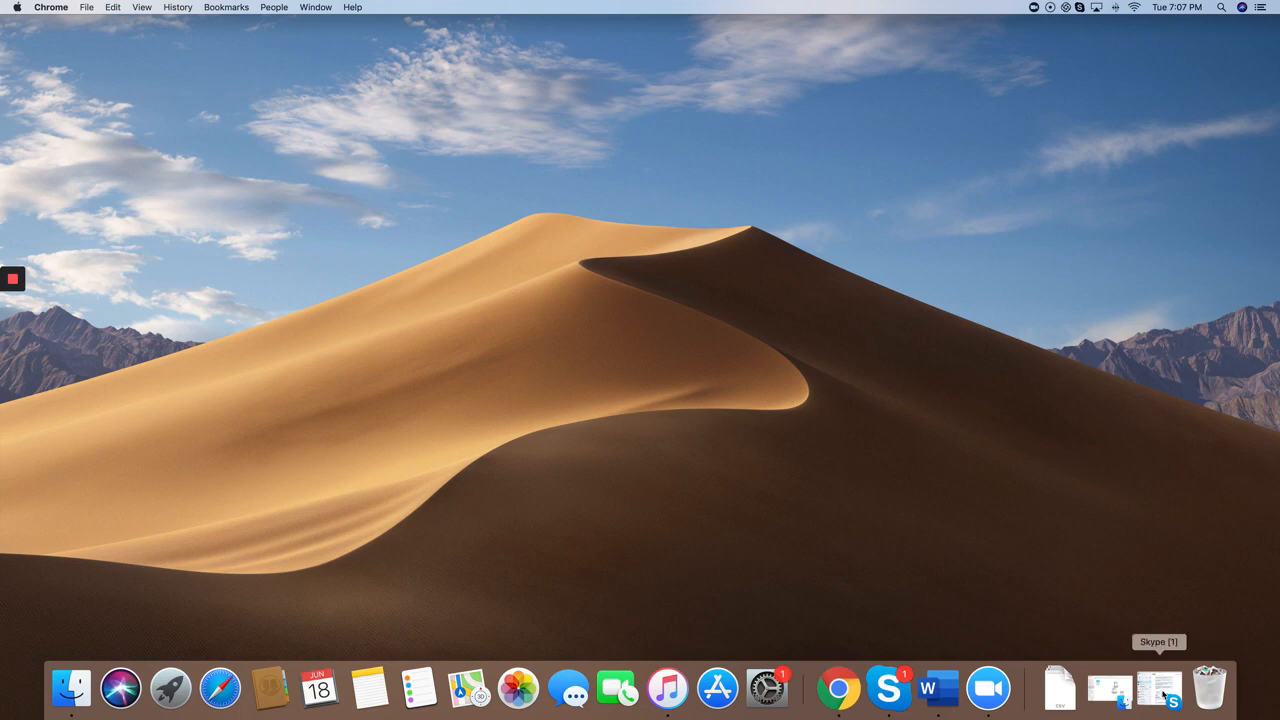
left_click(850, 690)
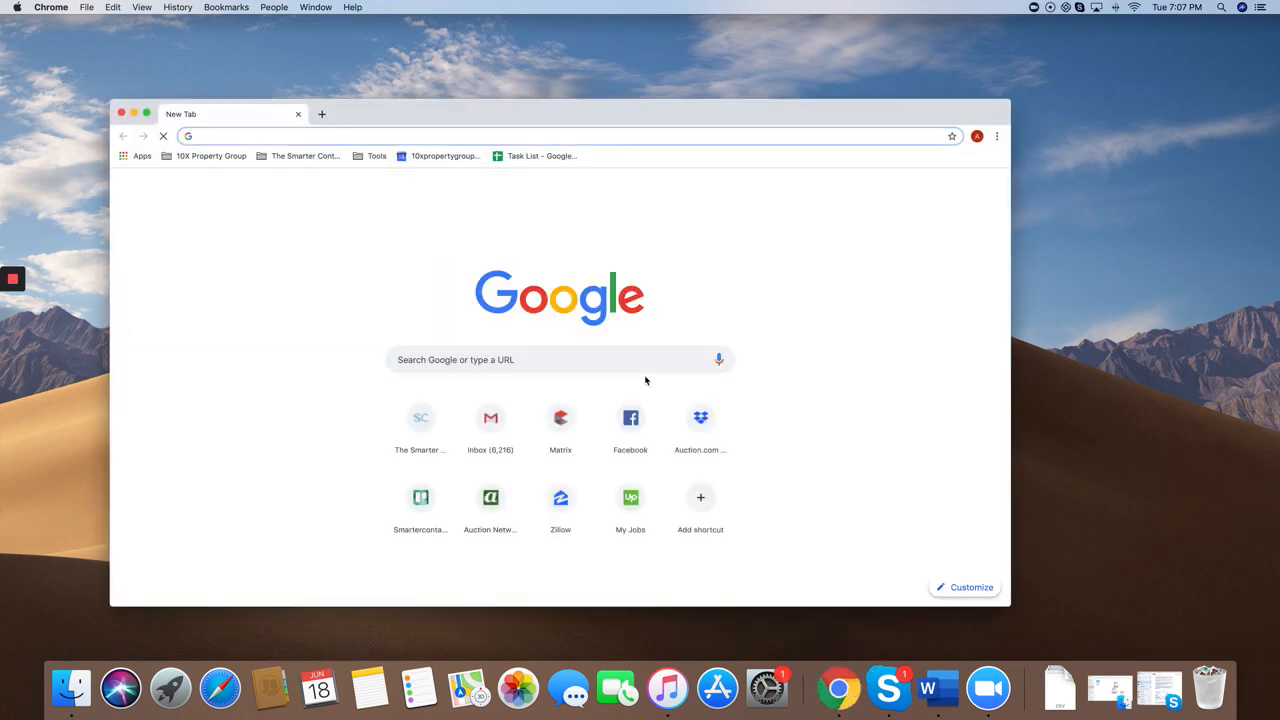
type("www.thesmartercontact.com")
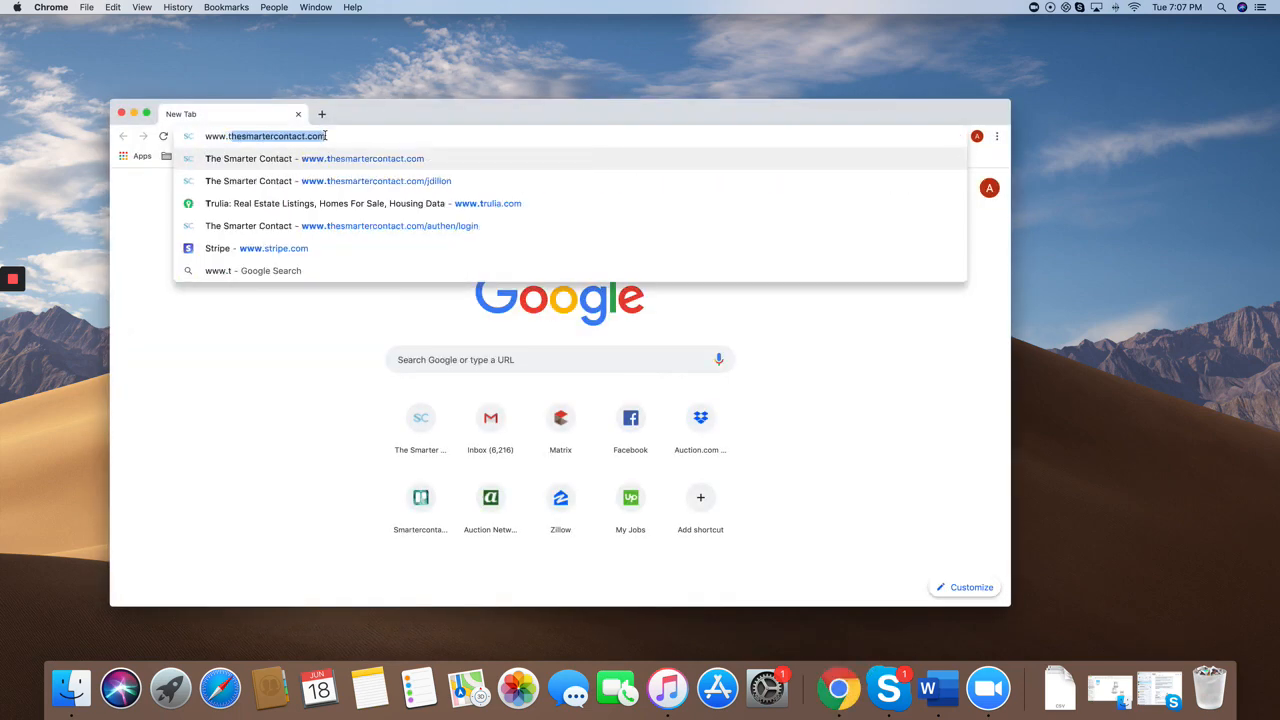
key("Return")
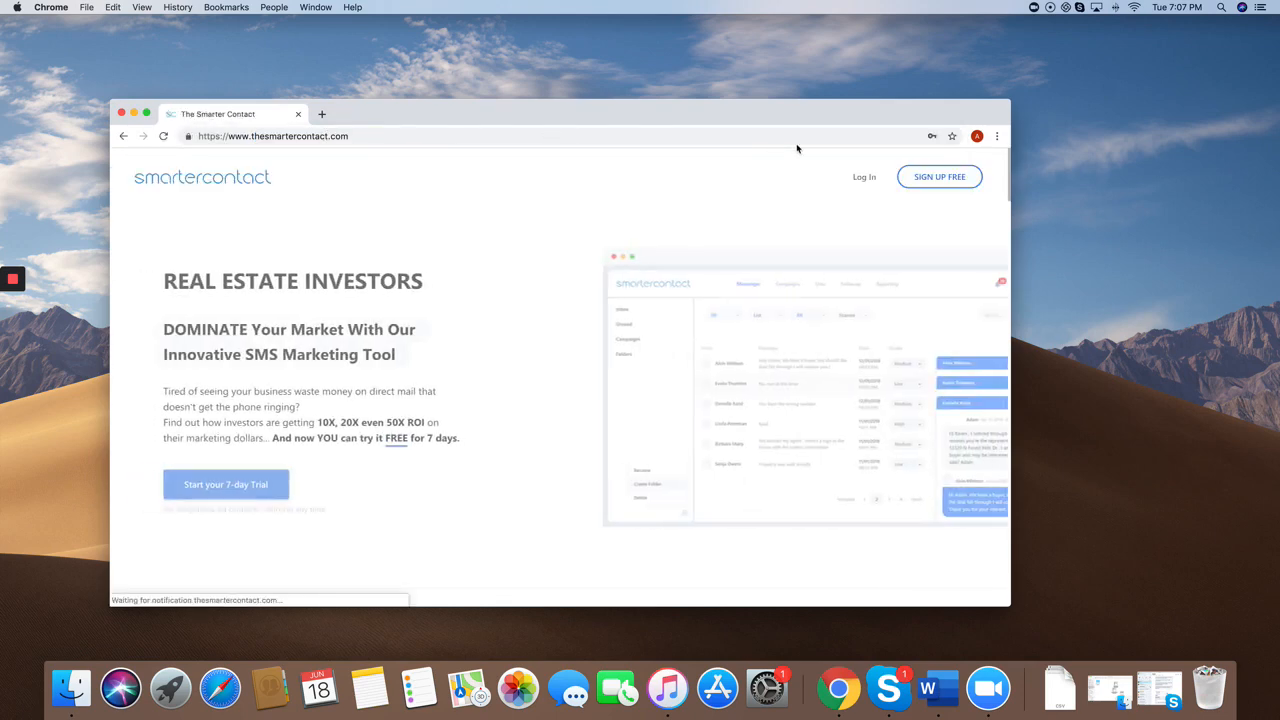
left_click(868, 180)
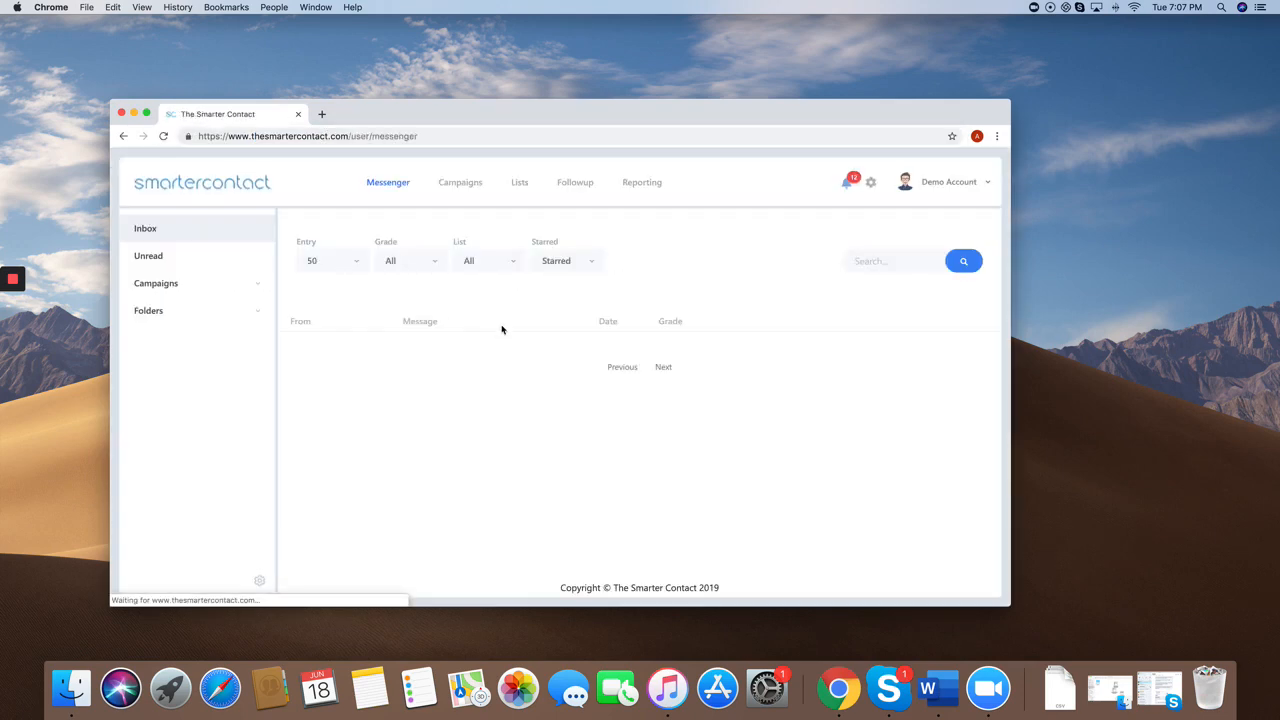
left_click(146, 113)
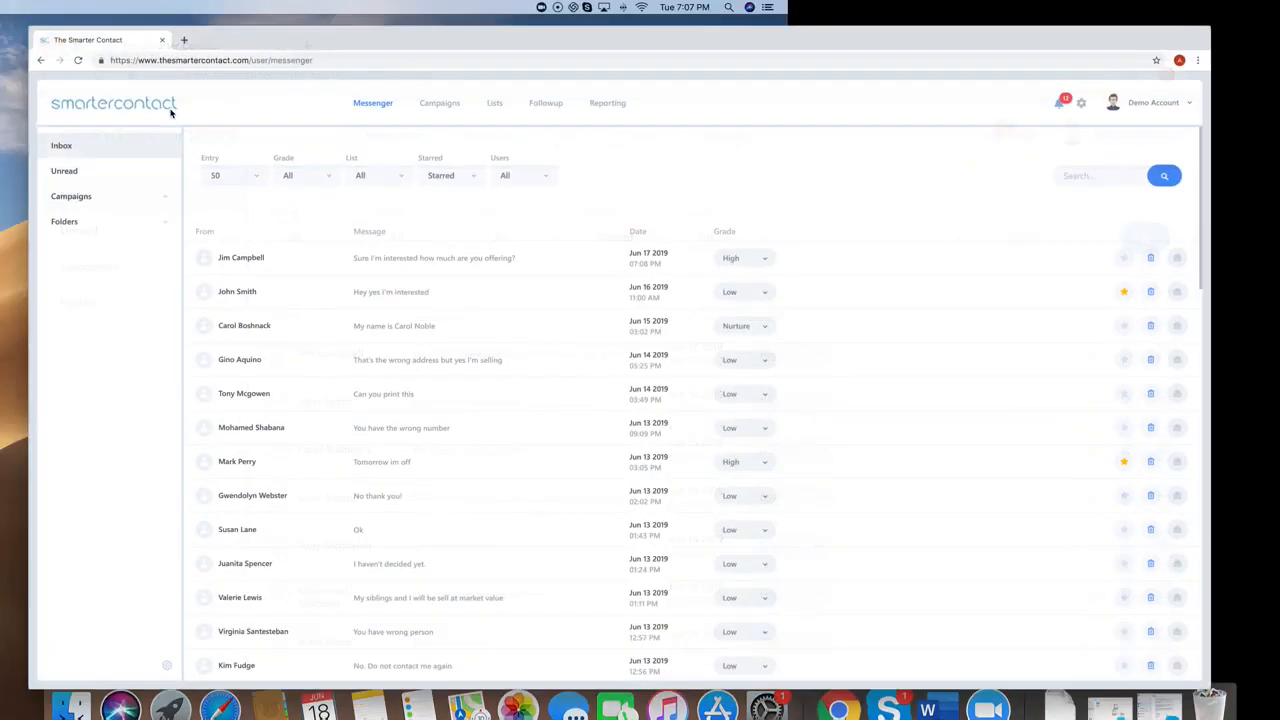
Step: Expand the Campaigns and Folders lists and open the full conversation of the newest inbox message
left_click(152, 192)
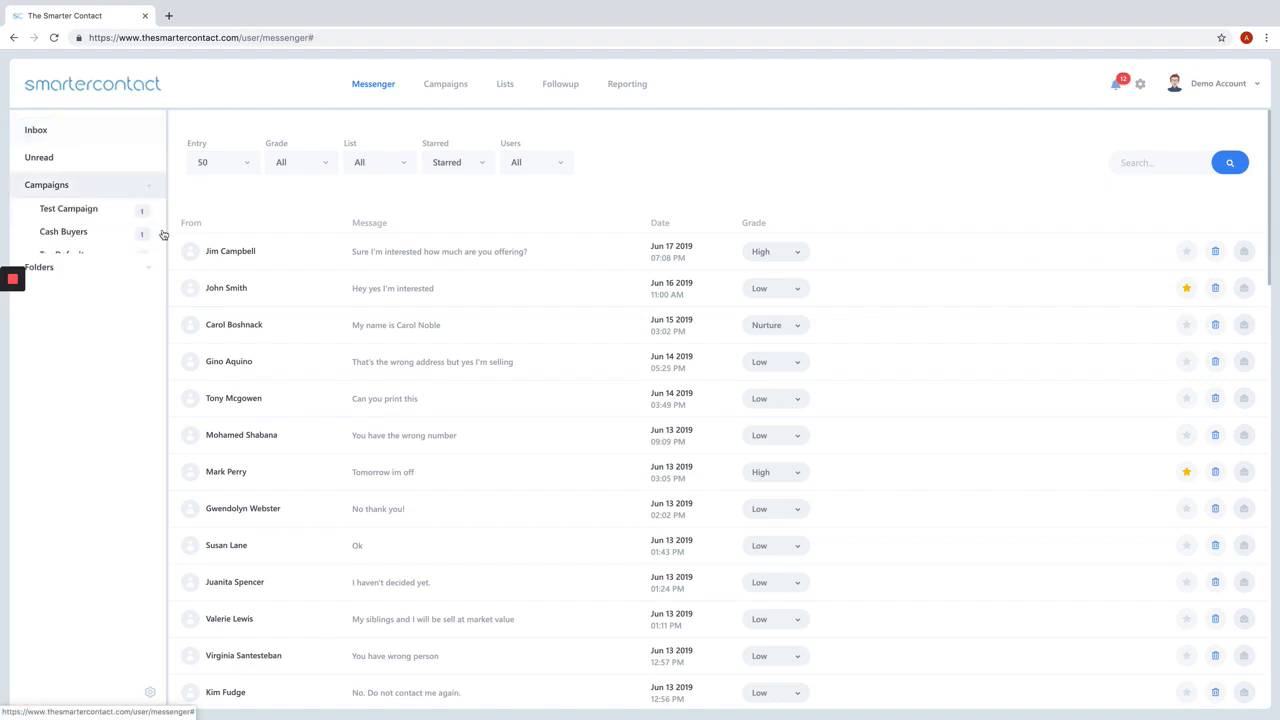
left_click(150, 331)
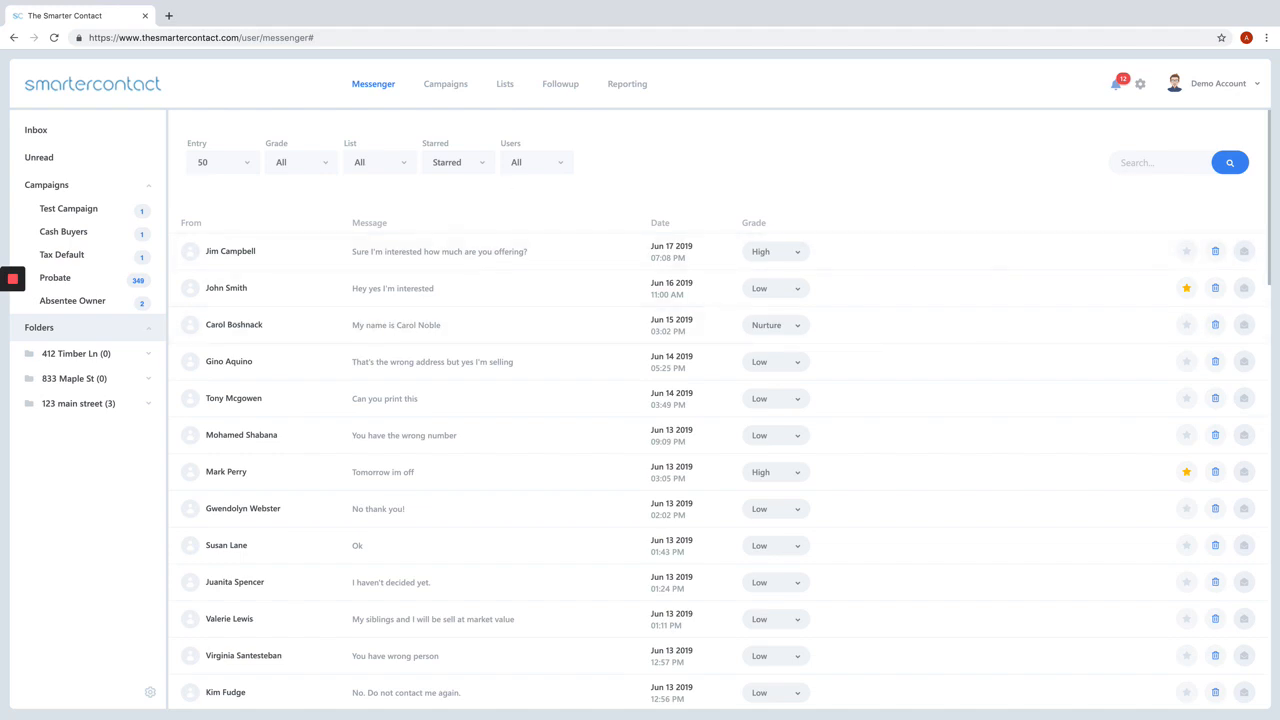
left_click(438, 256)
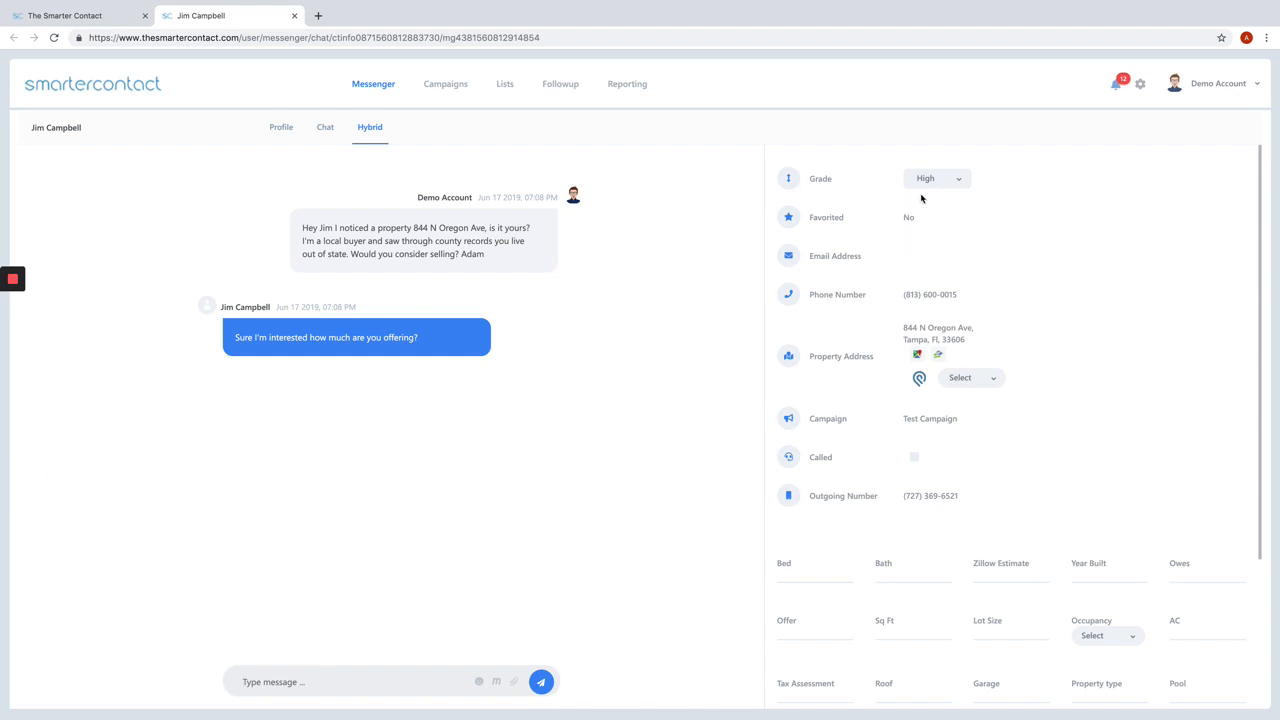
Step: Examine the contact's details, including the available grade options, favorite status and property fields
scroll(928, 195, "down", 3)
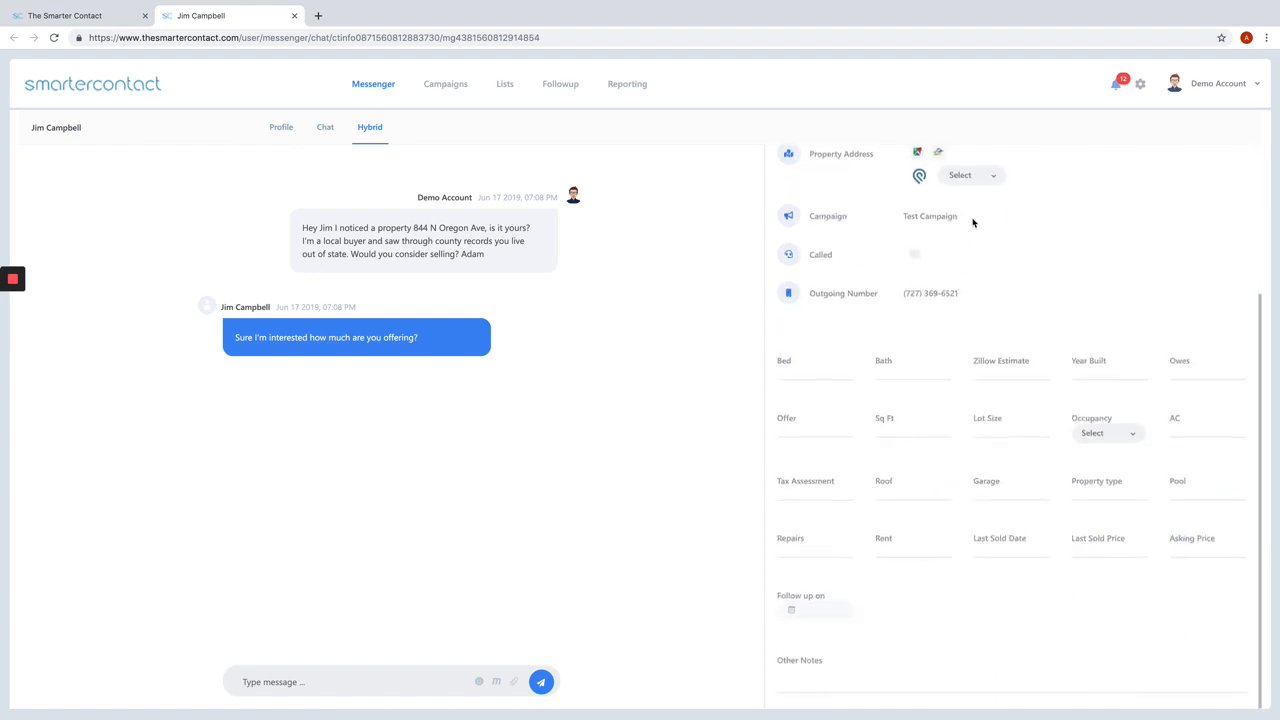
scroll(973, 222, "up", 3)
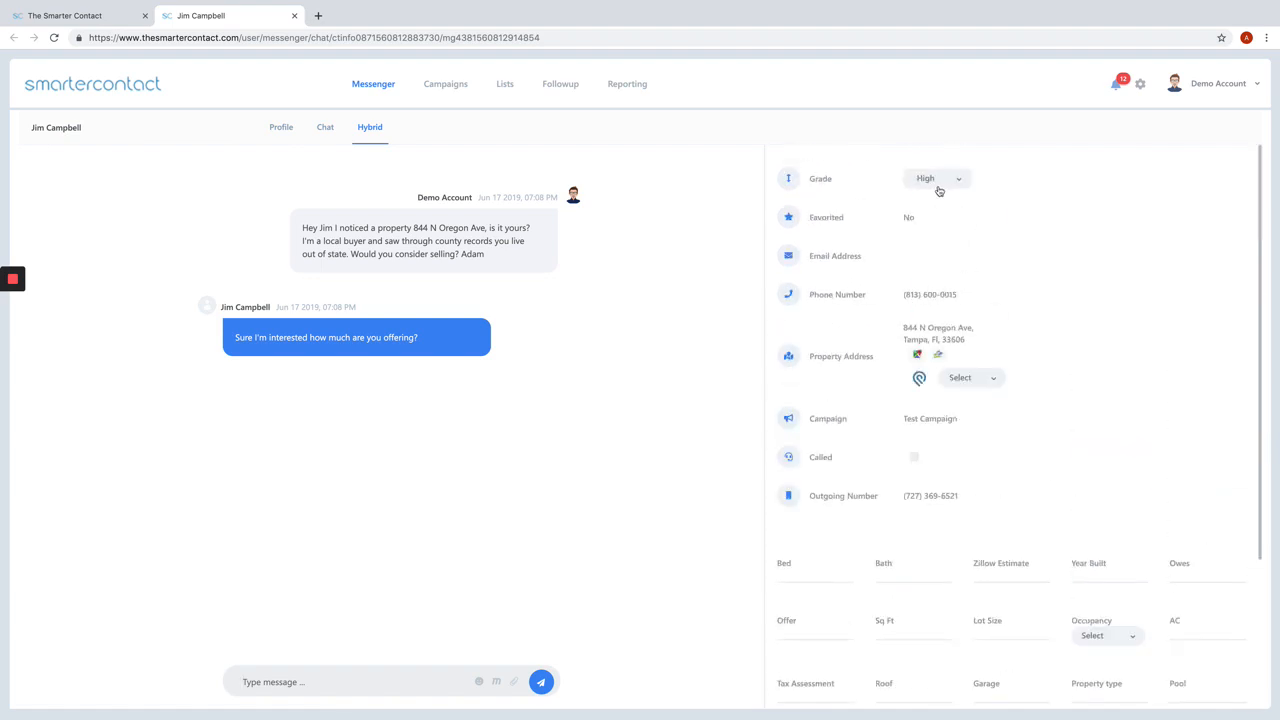
left_click(939, 183)
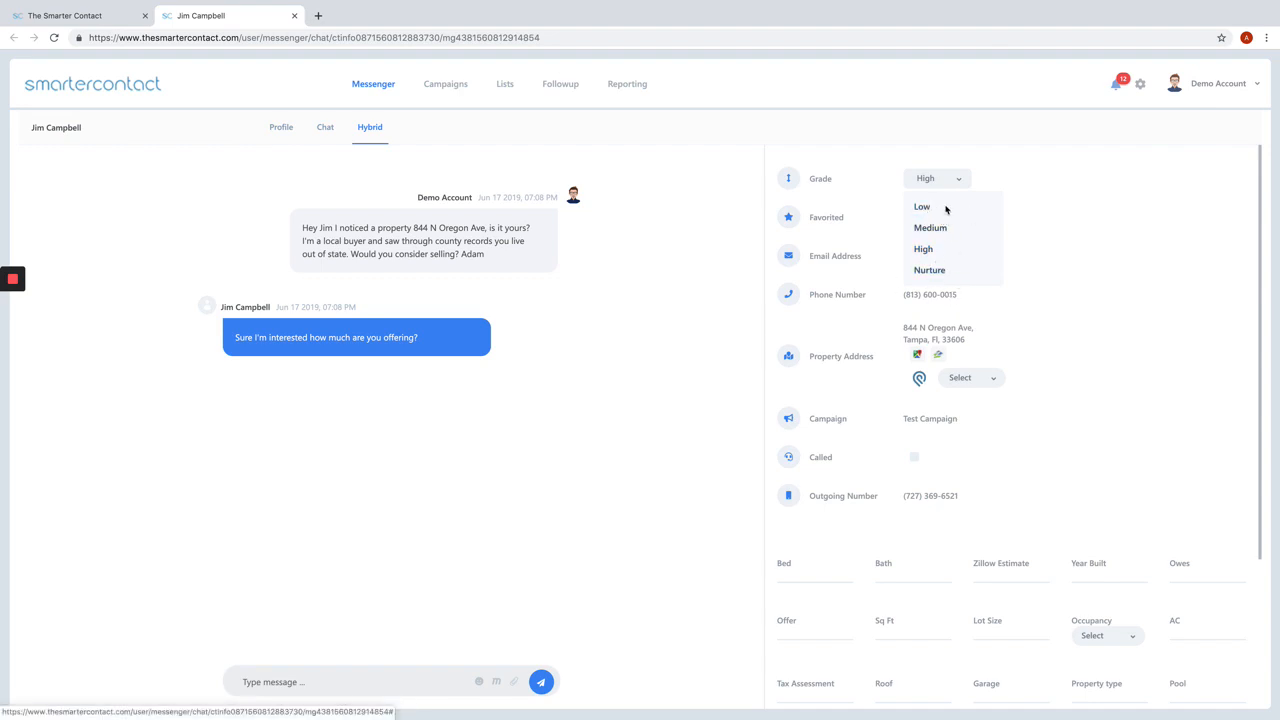
left_click(1037, 176)
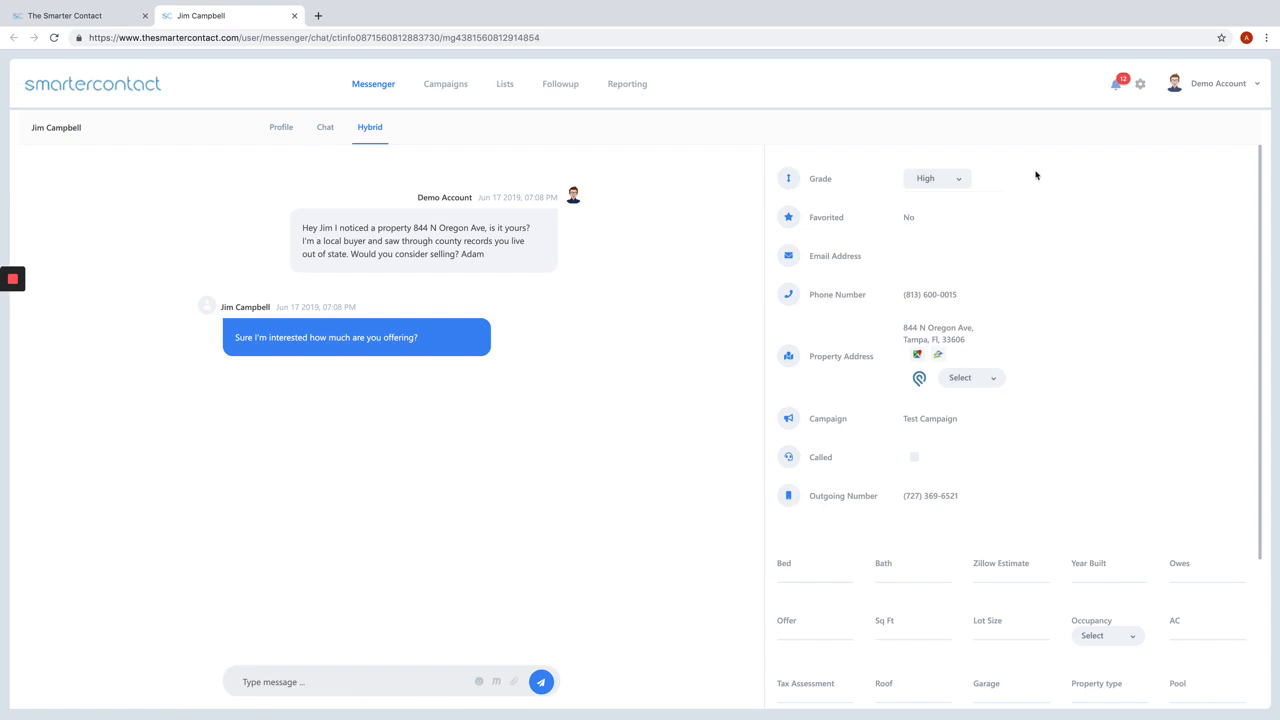
left_click(790, 218)
scroll(906, 265, "down", 1)
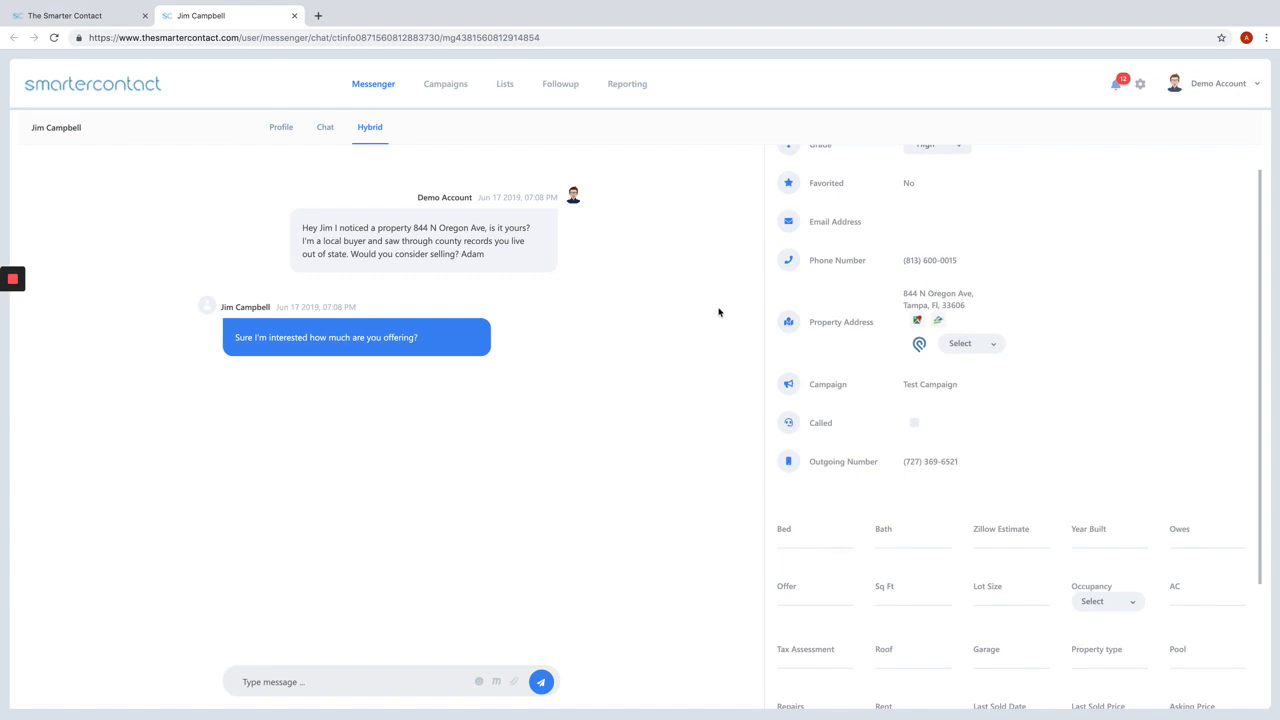
Step: View the contact's property address in Google Maps and return to the conversation
left_click(918, 322)
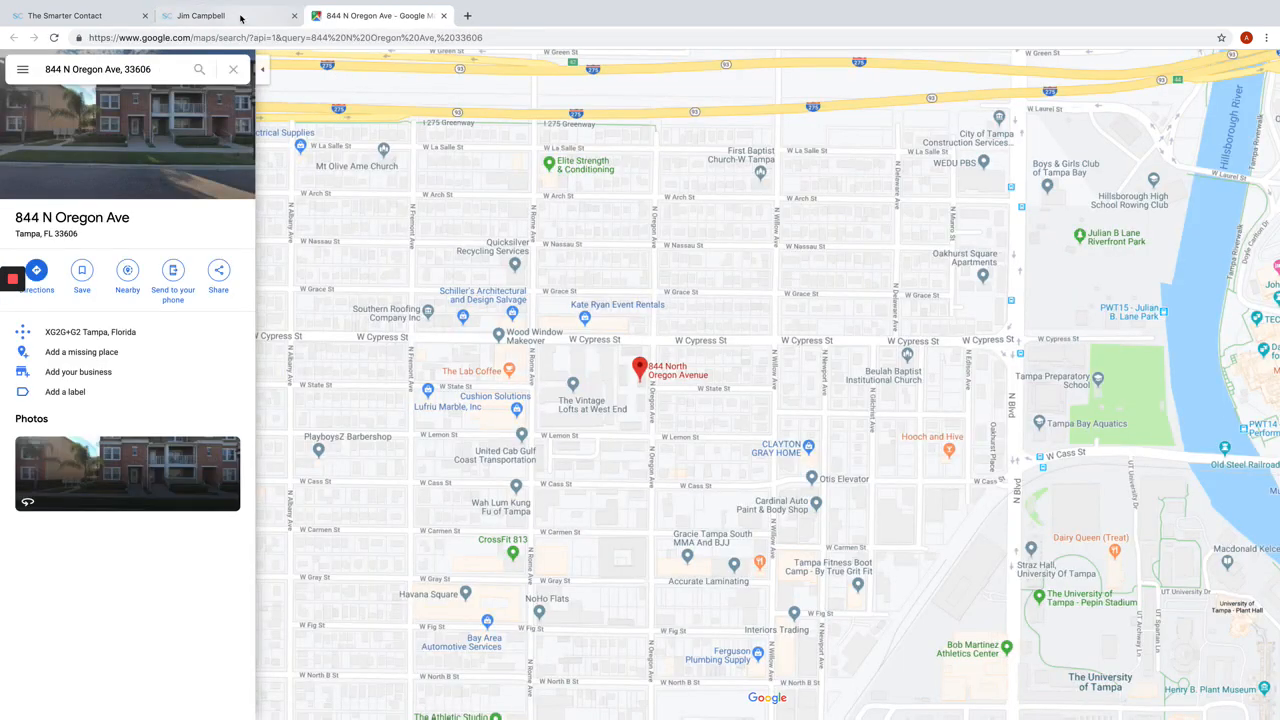
left_click(235, 17)
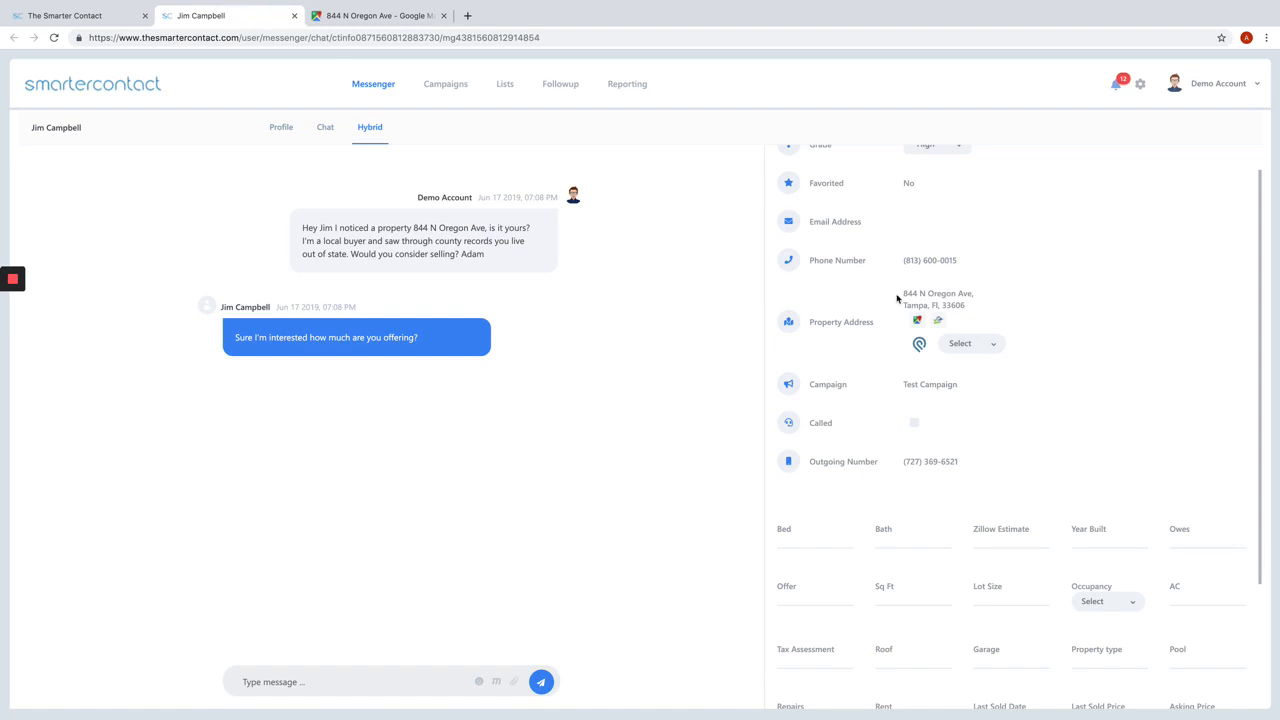
Step: Populate the contact's property details from Zillow, view the property's Zillow page, and return to the conversation
left_click(941, 322)
scroll(974, 575, "down", 3)
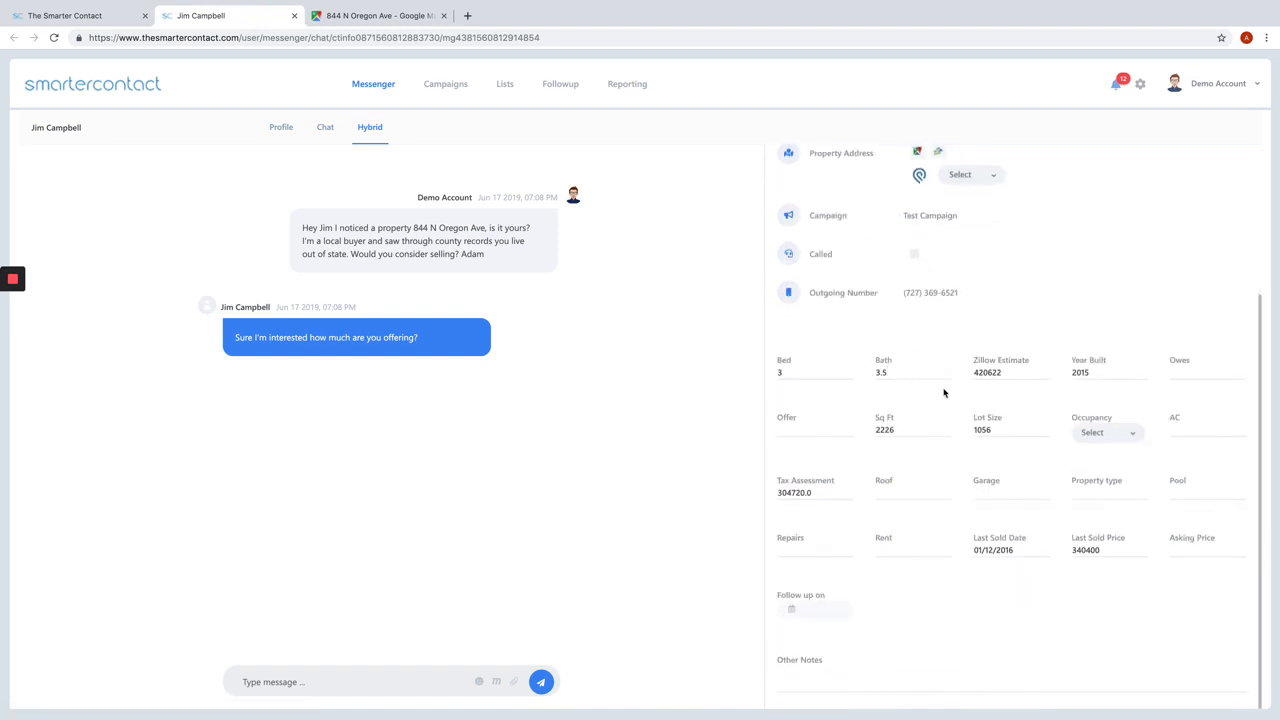
scroll(916, 240, "up", 2)
left_click(928, 218)
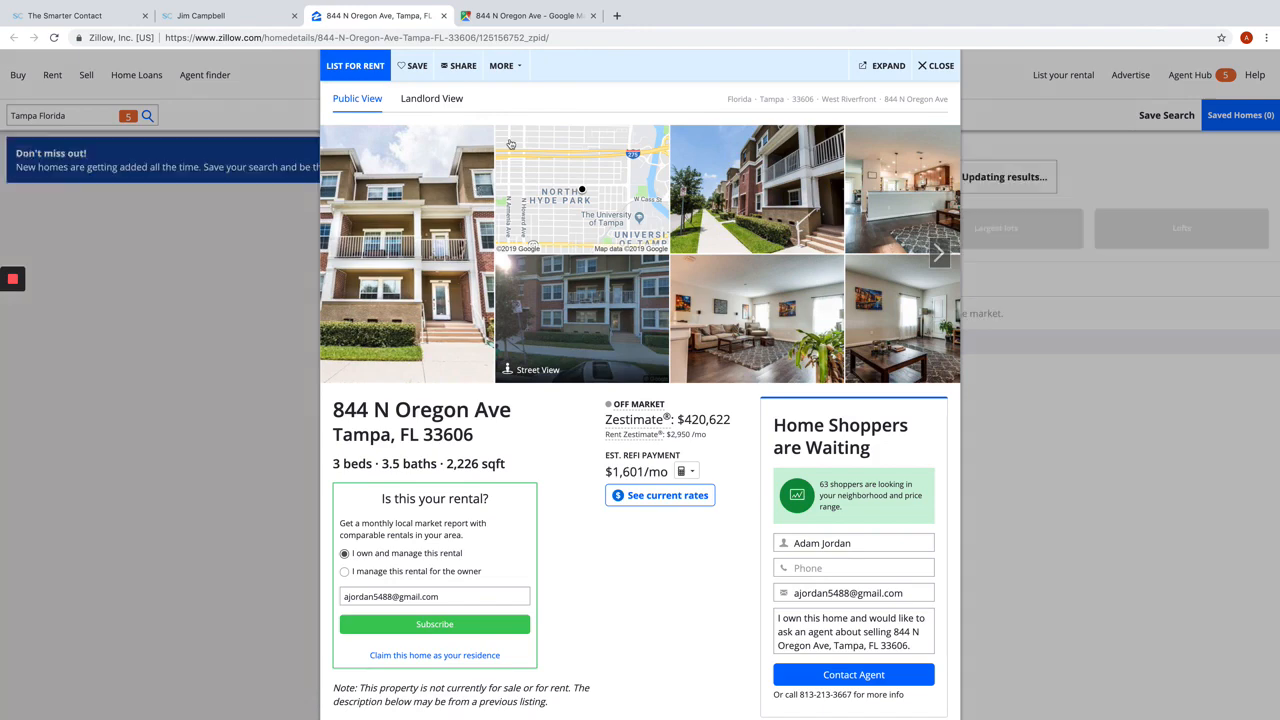
key("ctrl+shift+Tab")
scroll(858, 331, "down", 1)
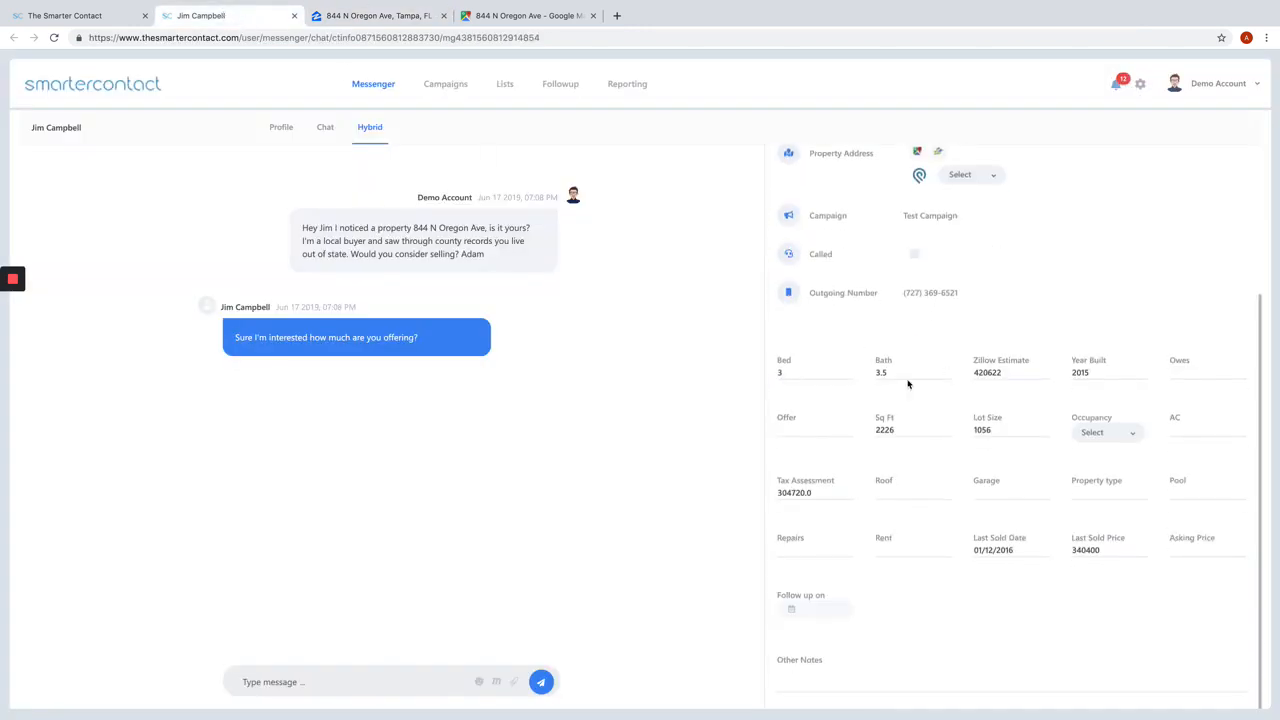
Step: Try adjusting the Bath value and editing the Email Address field in the contact's details
left_click(945, 377)
left_click(949, 378)
left_click(947, 373)
left_click(947, 373)
left_click(947, 371)
scroll(924, 300, "up", 1)
scroll(987, 296, "up", 1)
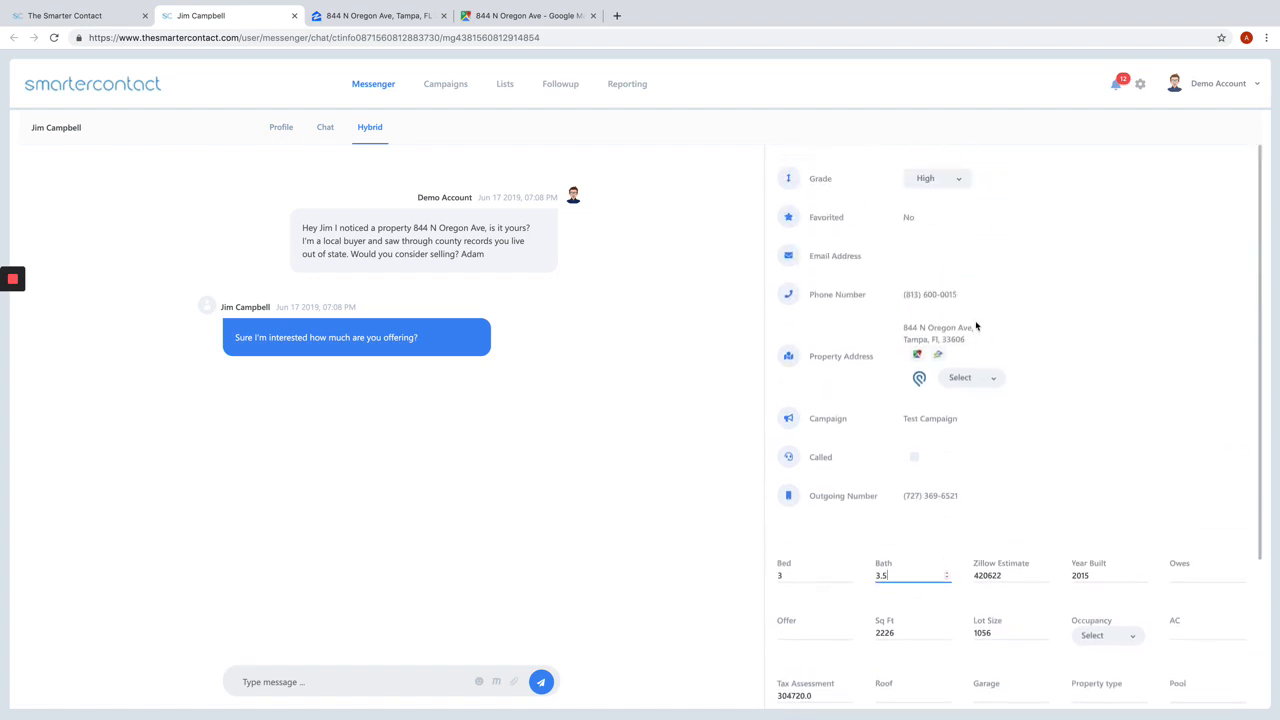
left_click(924, 256)
left_click(1029, 244)
Step: Add a note under Other Notes saying that the contact was interested and wanted me to follow up
scroll(979, 407, "down", 2)
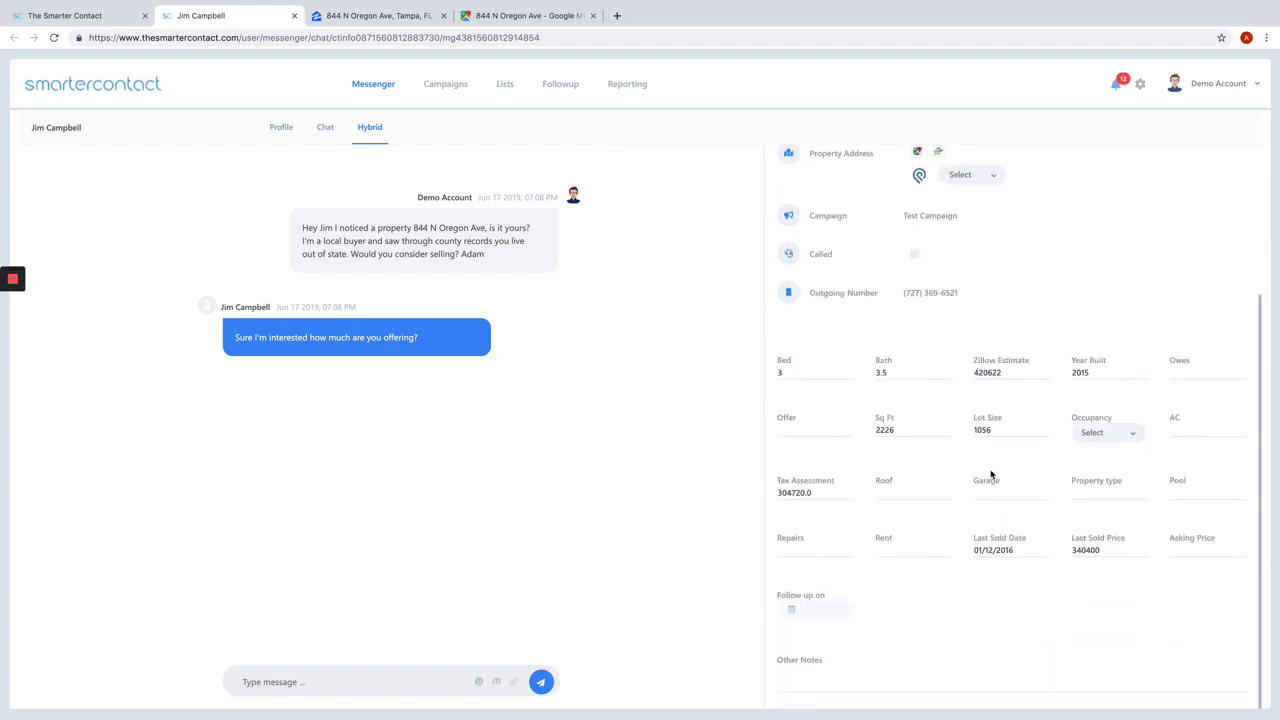
left_click(821, 679)
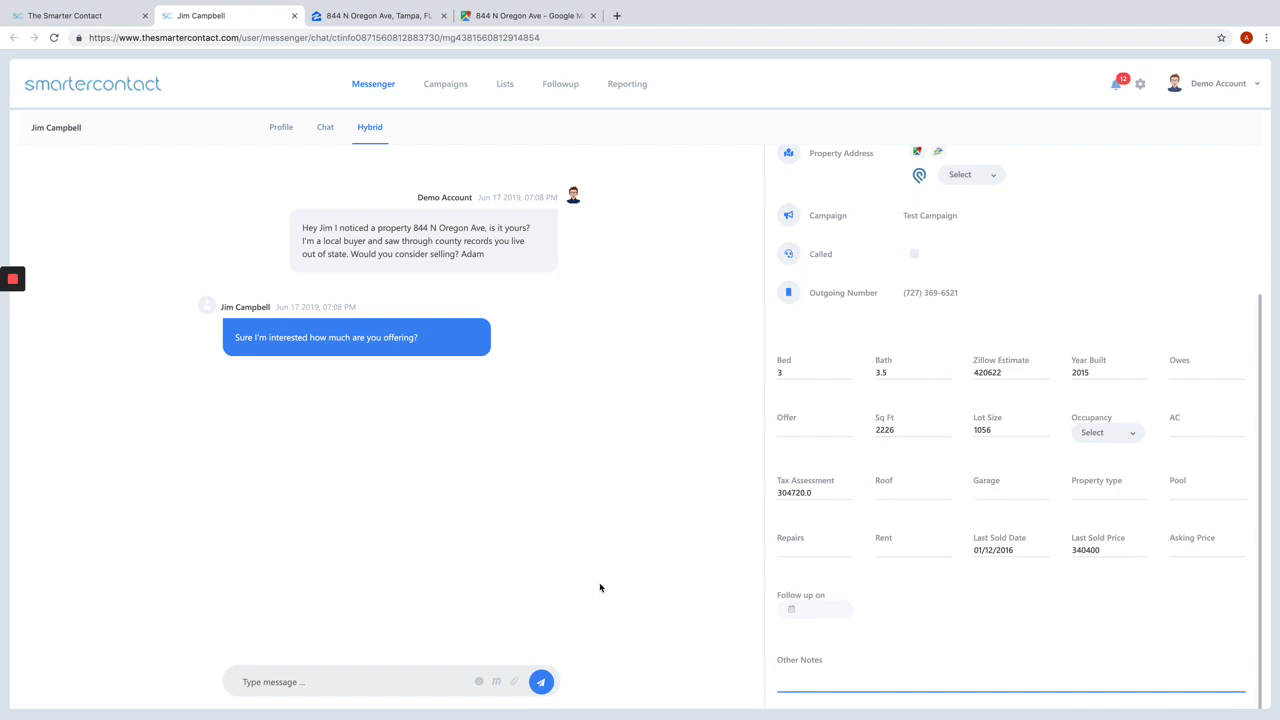
type("Jim was interested and wanted me to follow up")
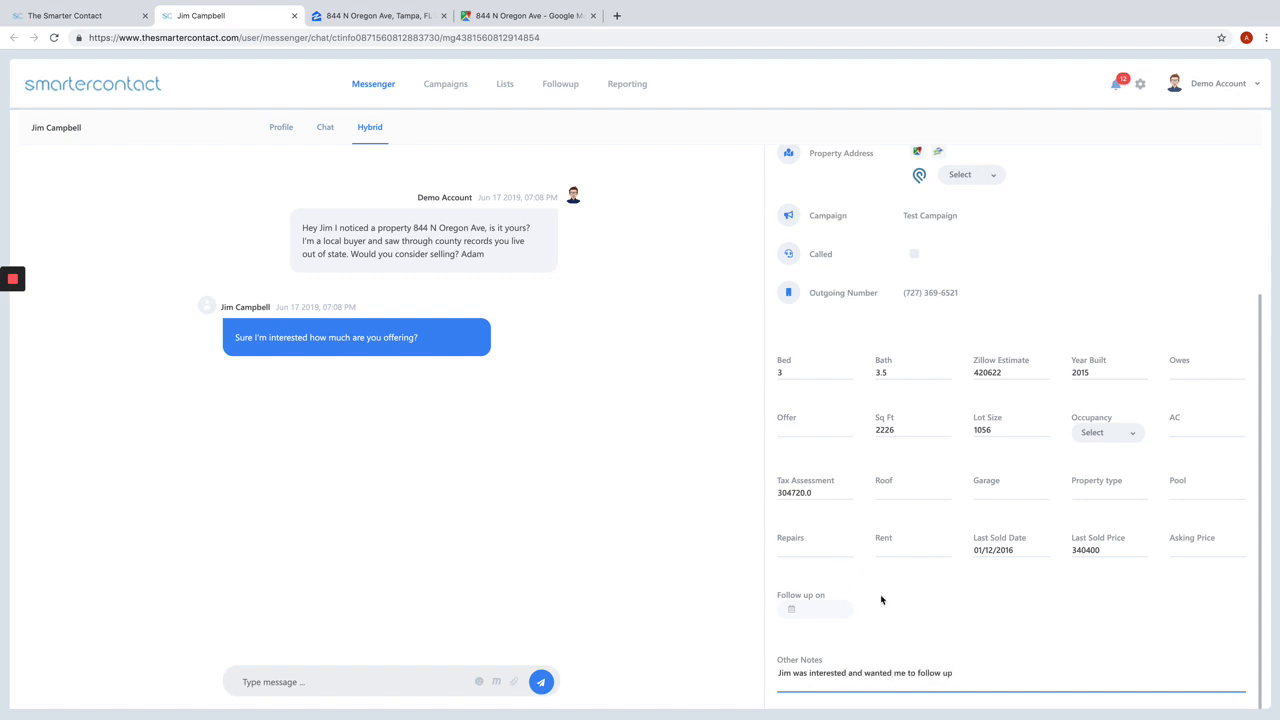
left_click(944, 604)
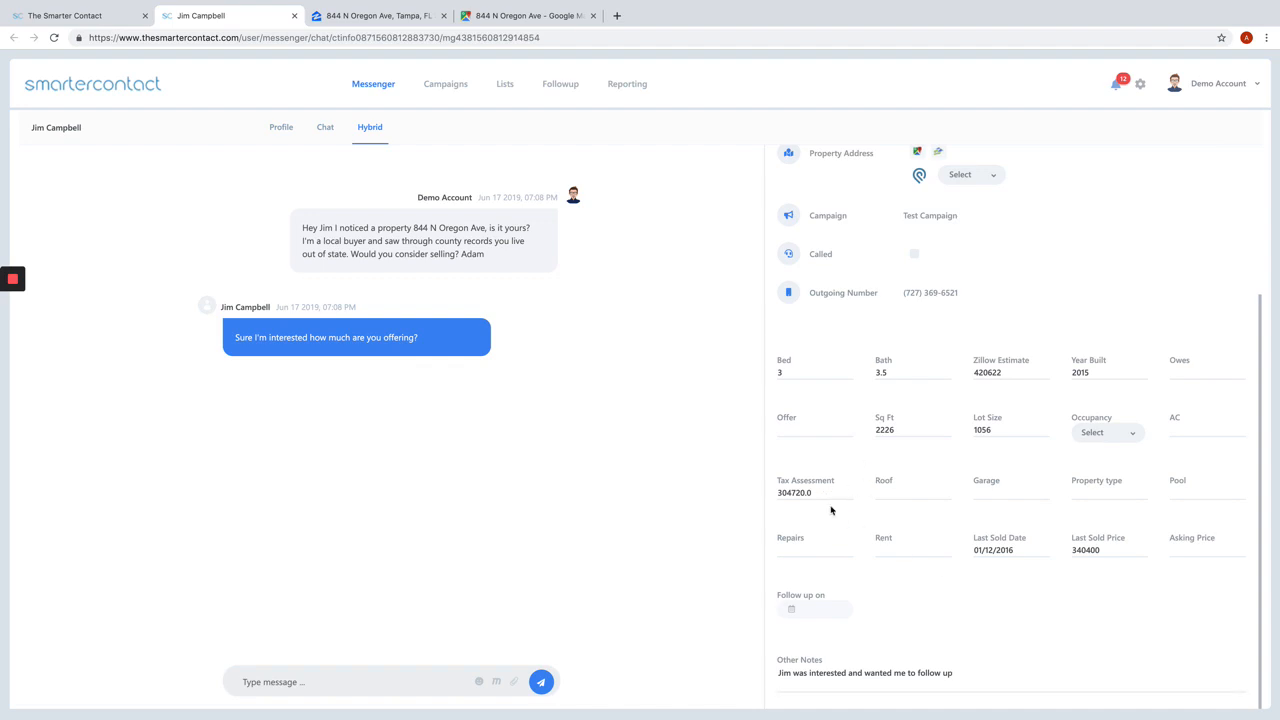
Step: Review the contact's property details and return to the messenger inbox
scroll(830, 510, "up", 3)
scroll(790, 400, "down", 3)
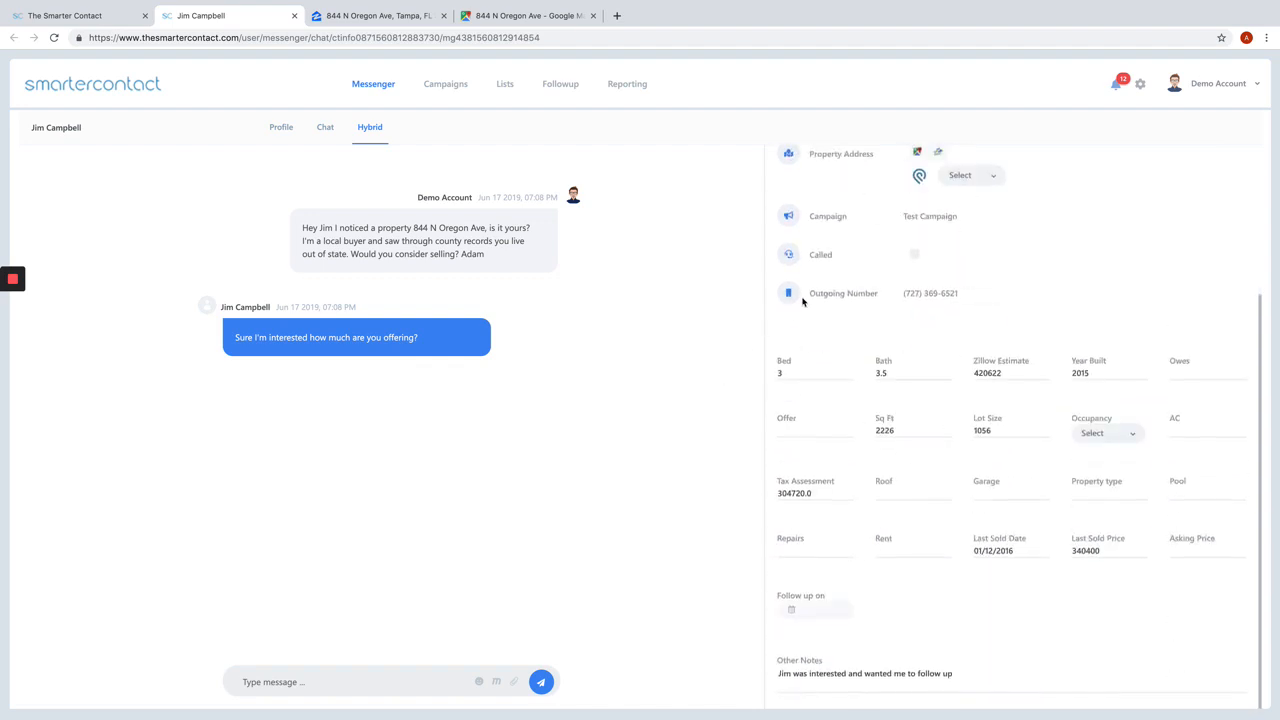
scroll(802, 301, "up", 3)
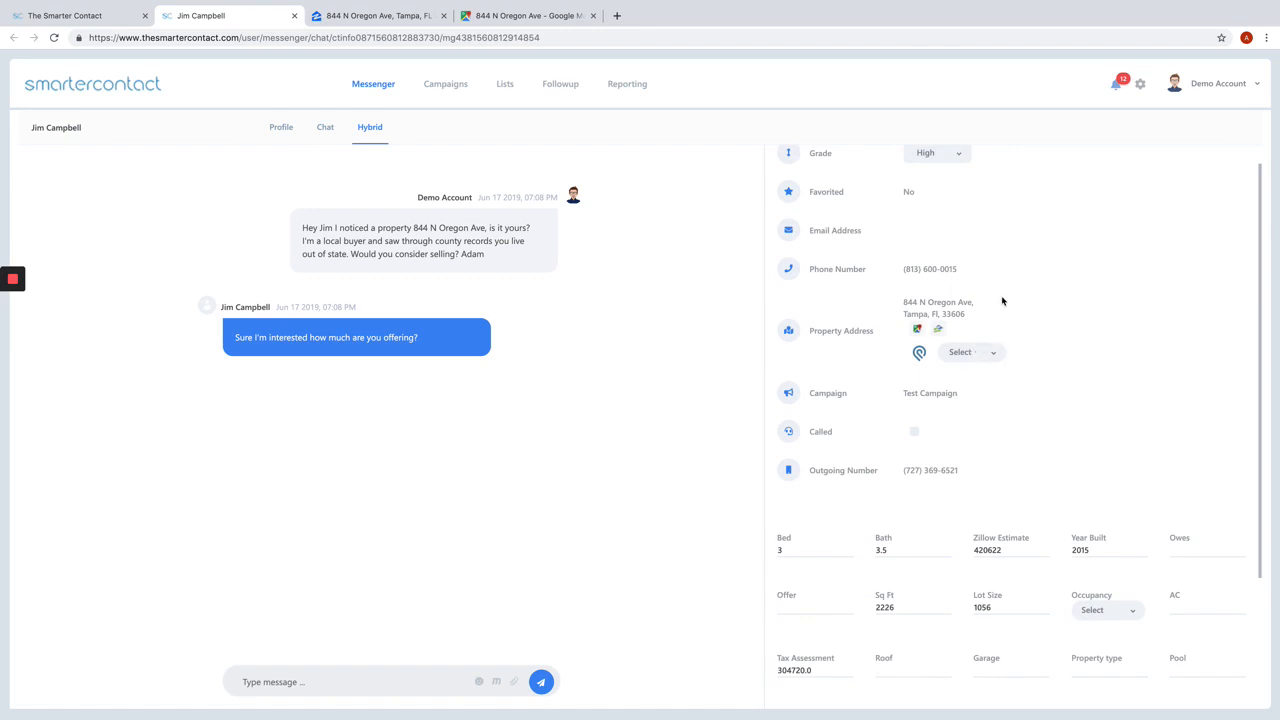
scroll(1000, 298, "up", 1)
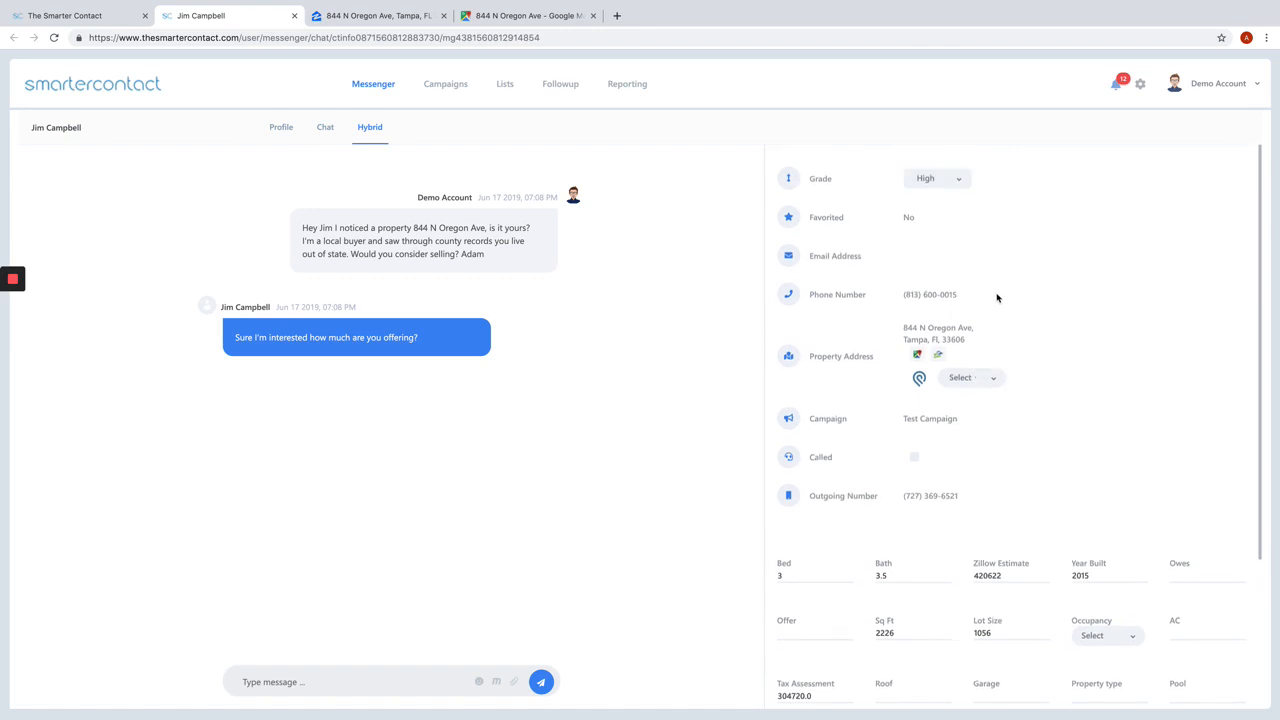
left_click(127, 90)
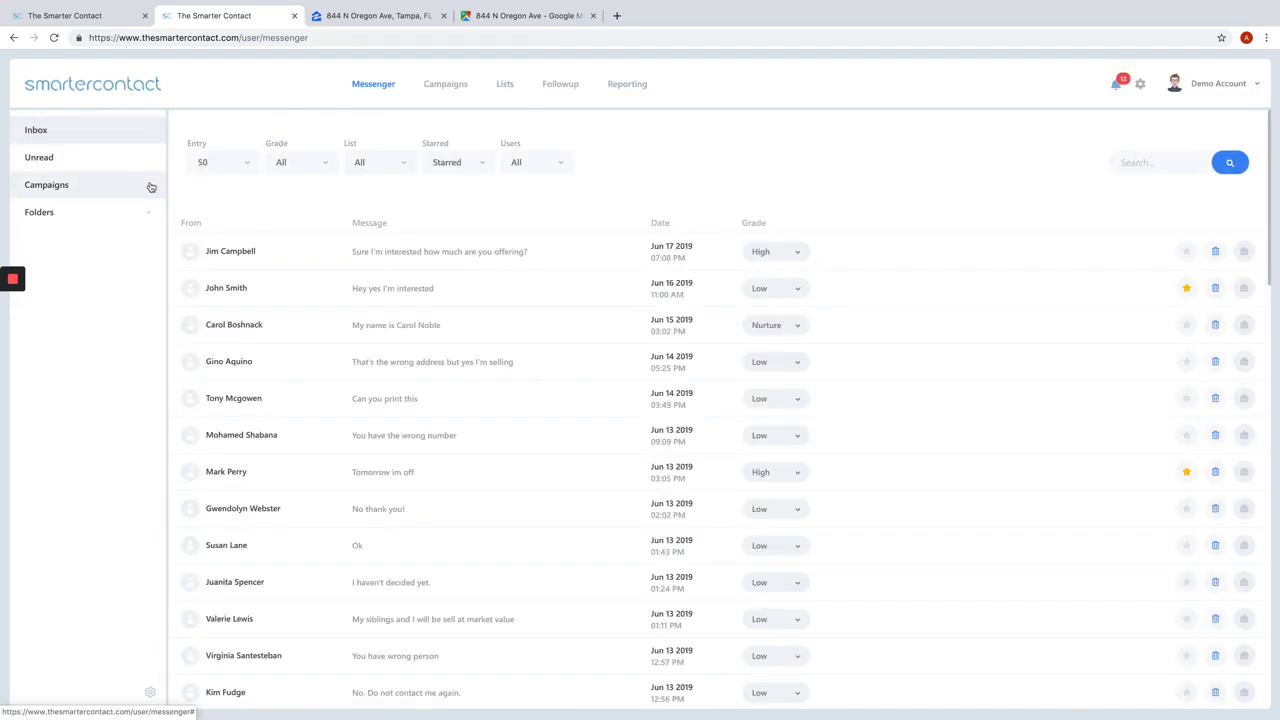
Step: Browse the messages of individual campaigns, including Probate and Absentee Owner, and return to the full inbox
left_click(150, 186)
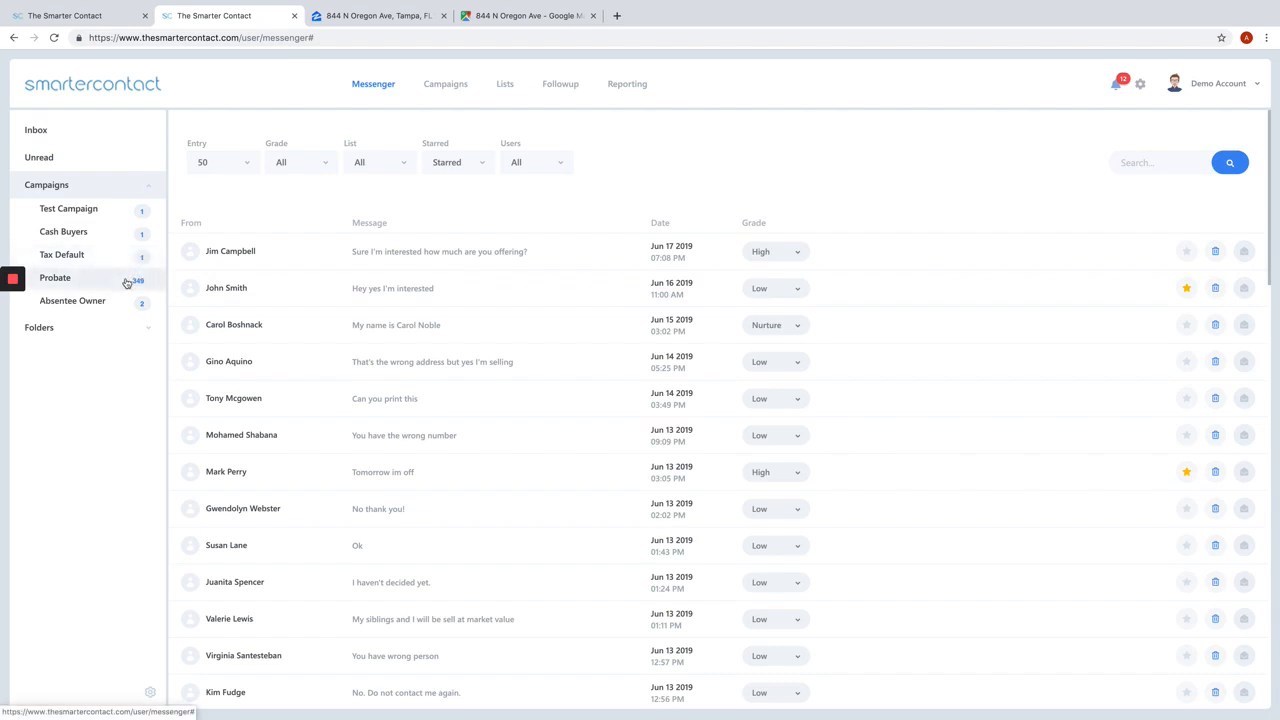
left_click(127, 283)
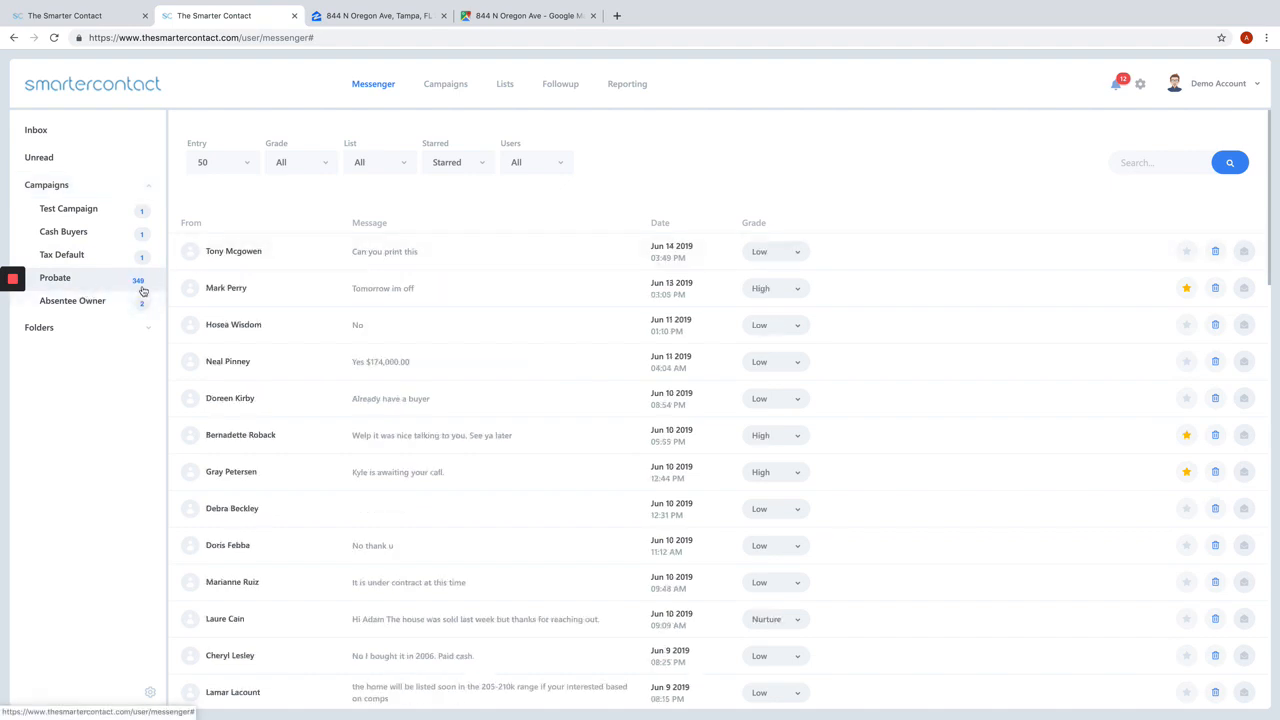
left_click(128, 262)
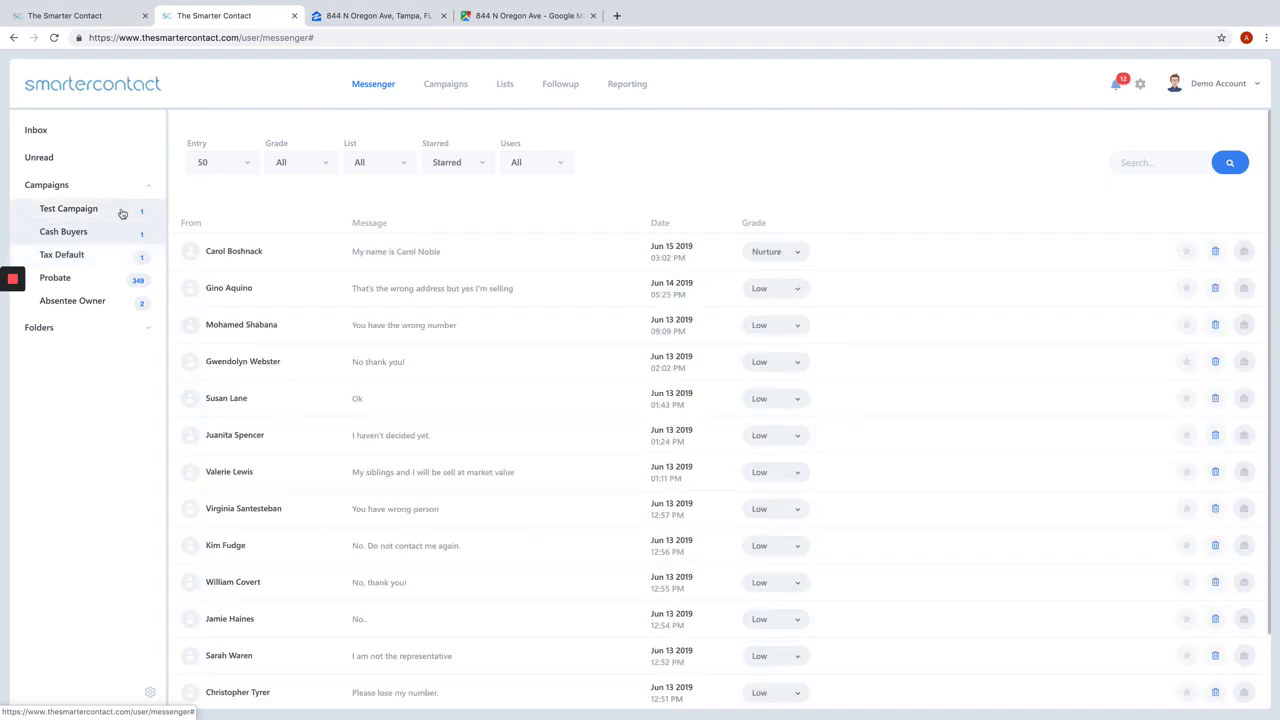
left_click(122, 212)
left_click(95, 300)
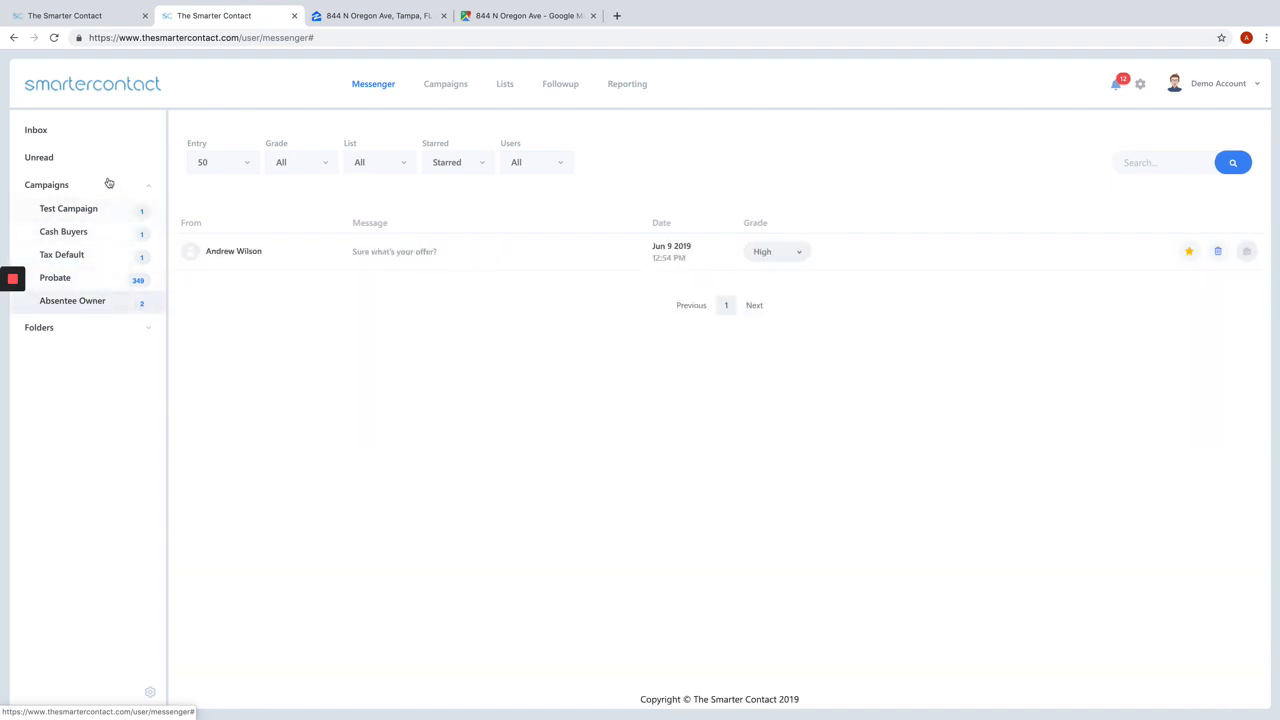
left_click(105, 130)
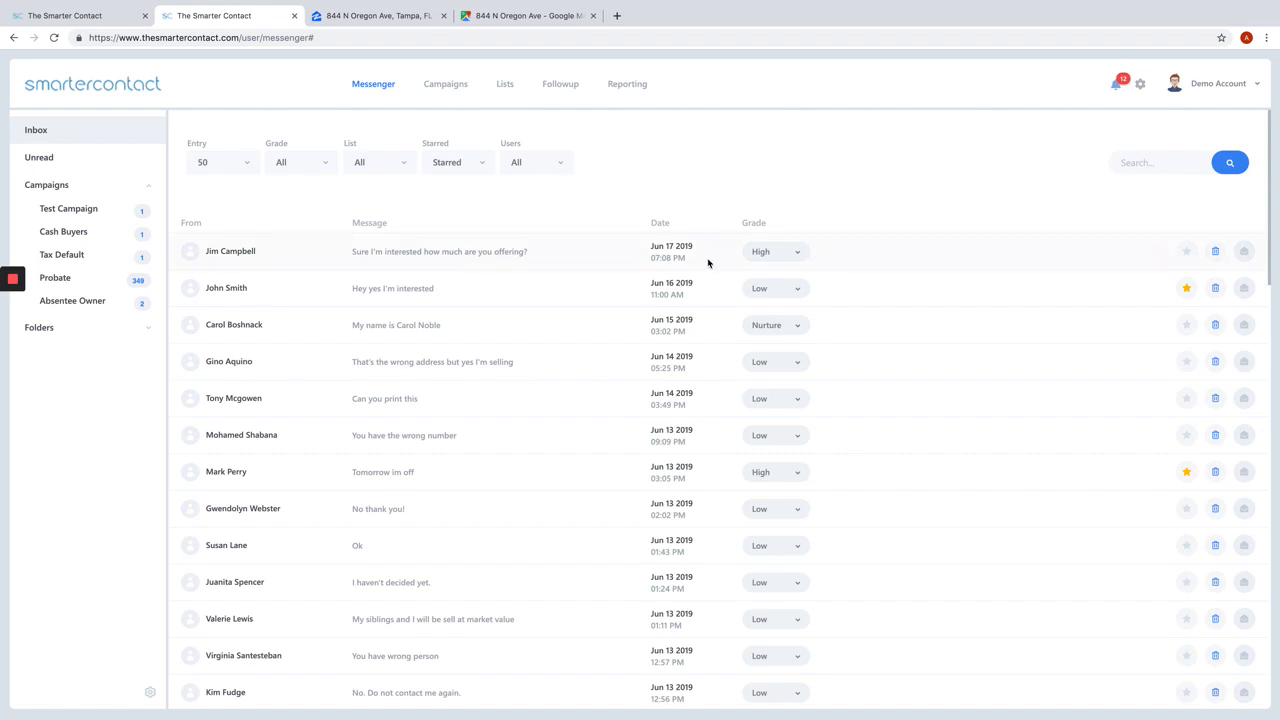
Step: Open the newest message's full conversation, and from the inbox list open its quick chat window
left_click(500, 259)
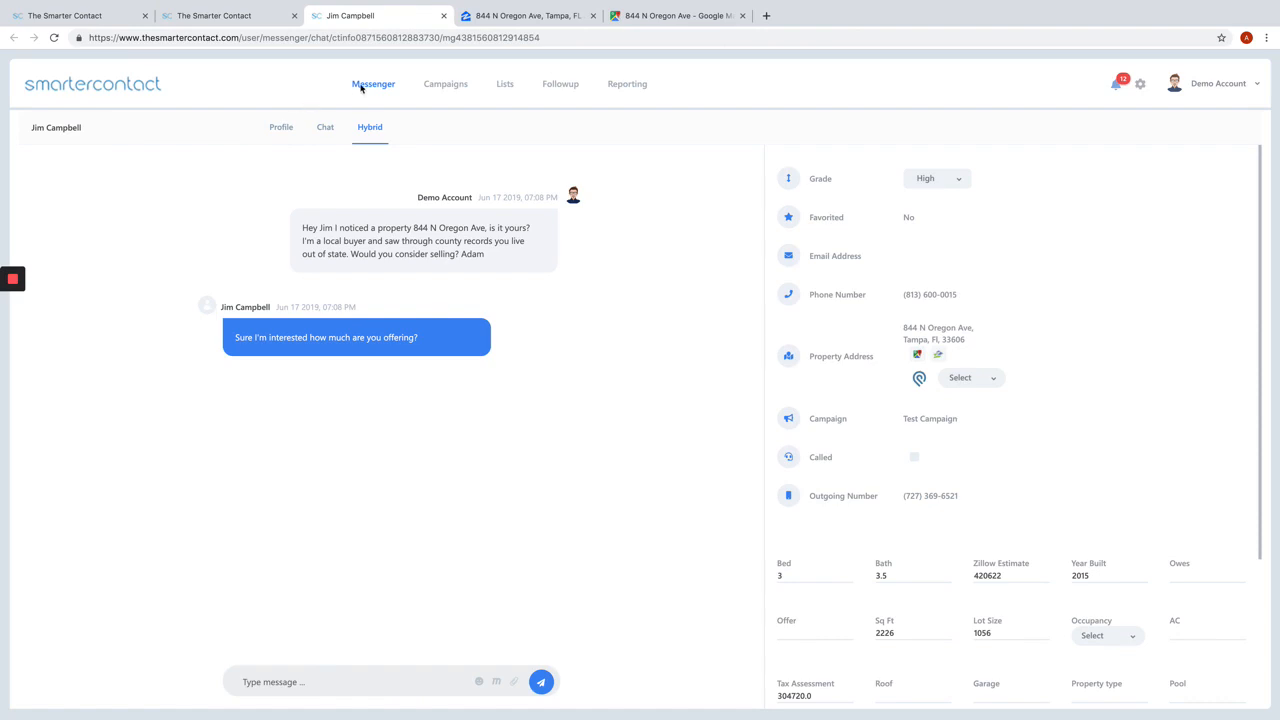
left_click(251, 20)
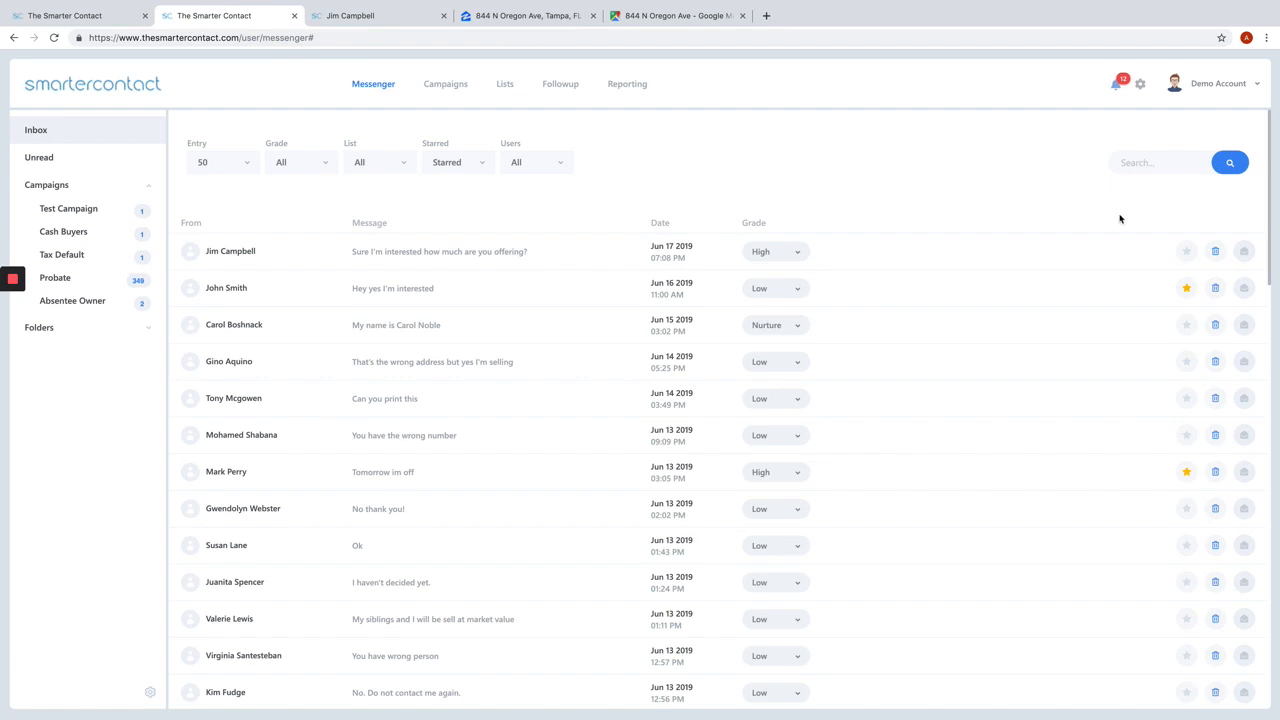
left_click(1244, 251)
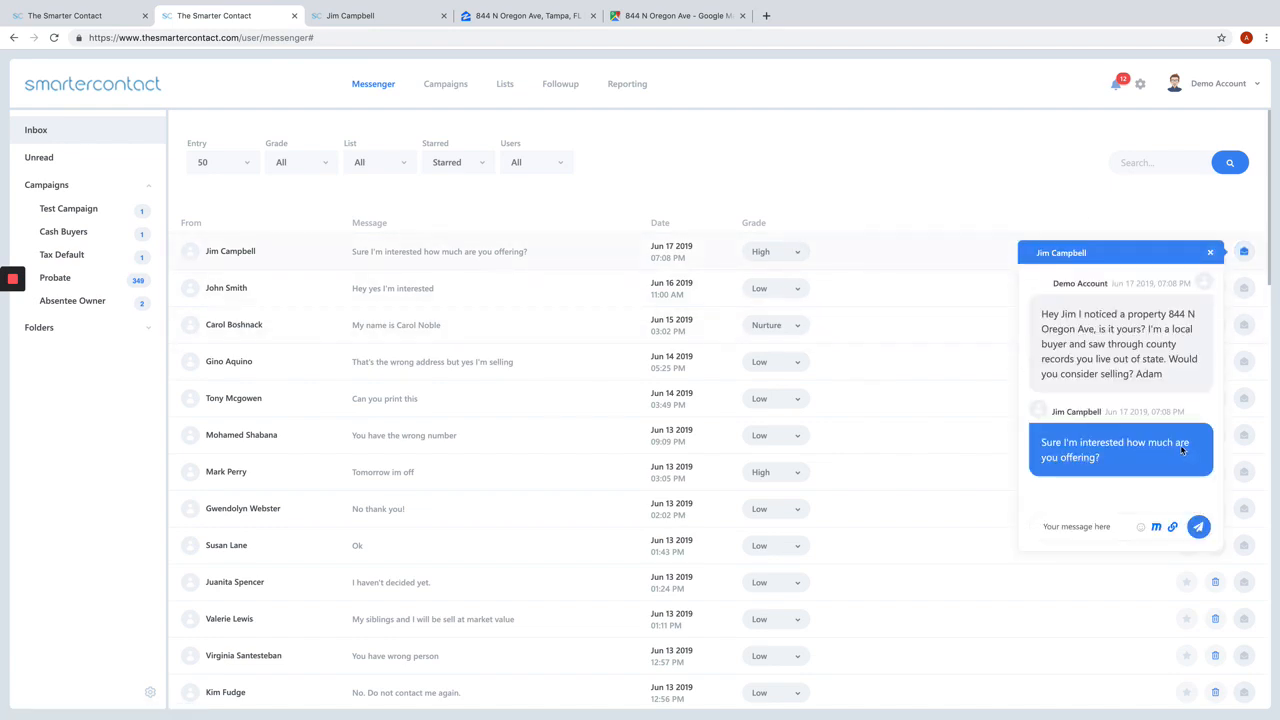
Step: Open the quick chats of the "You have the wrong number" and "Ok" messages, and bring the newest message's chat to the front
left_click(1244, 436)
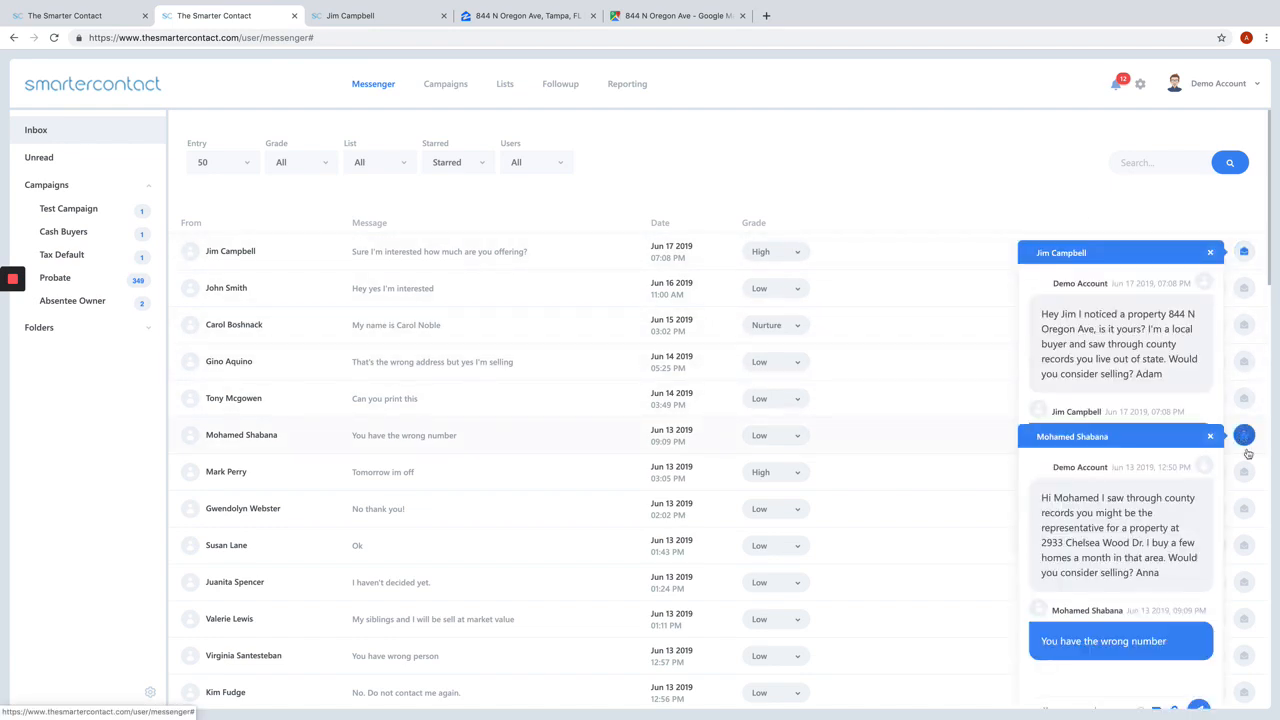
left_click(1244, 545)
scroll(1131, 358, "down", 1)
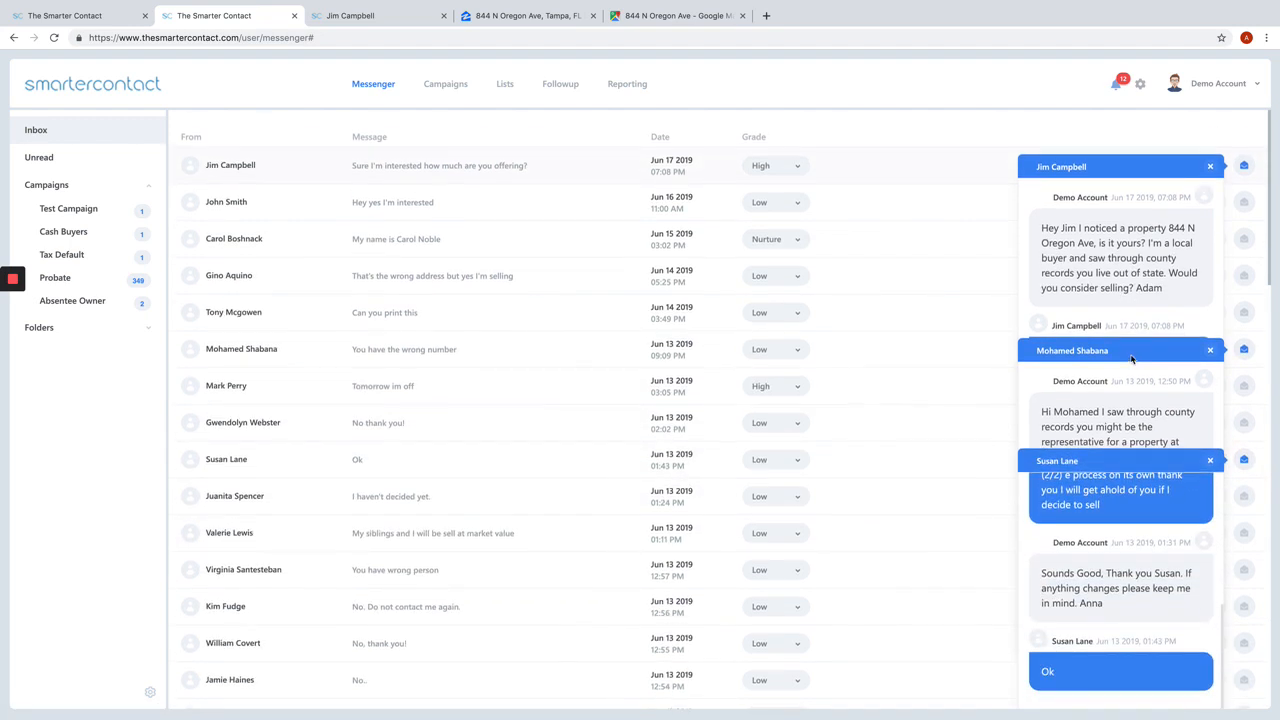
left_click(1108, 298)
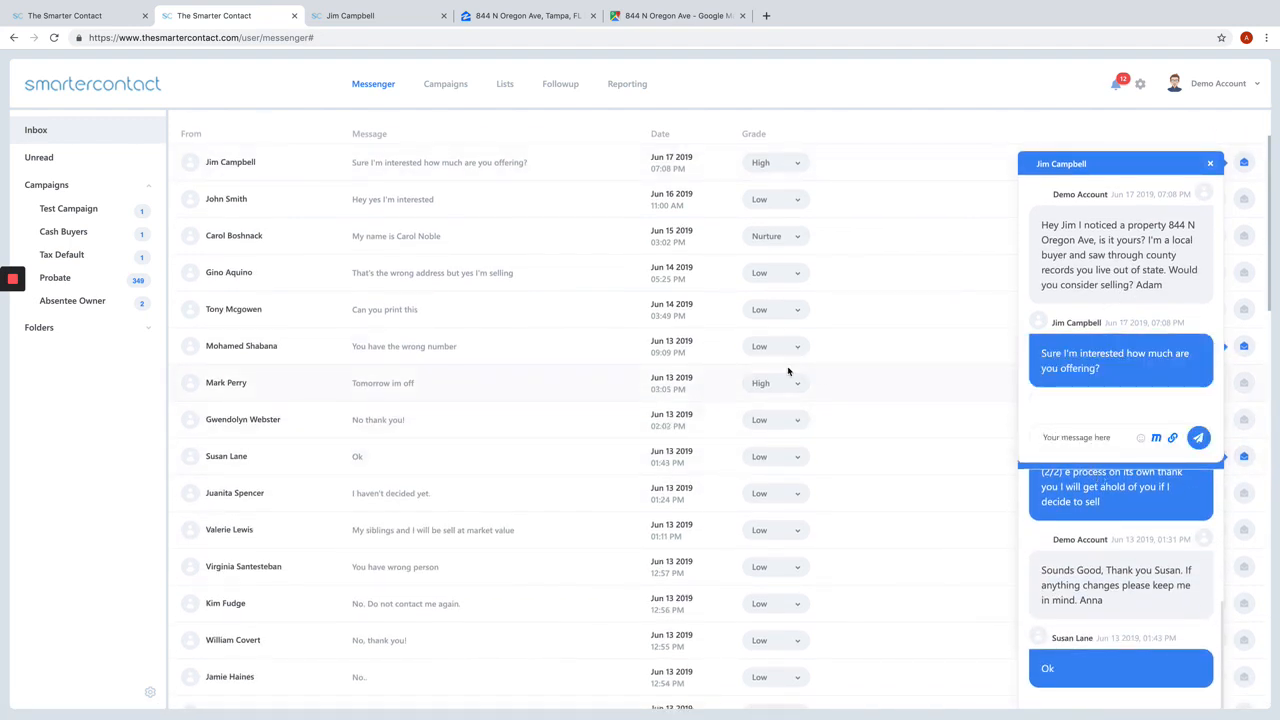
type("Ok sounds good. Let")
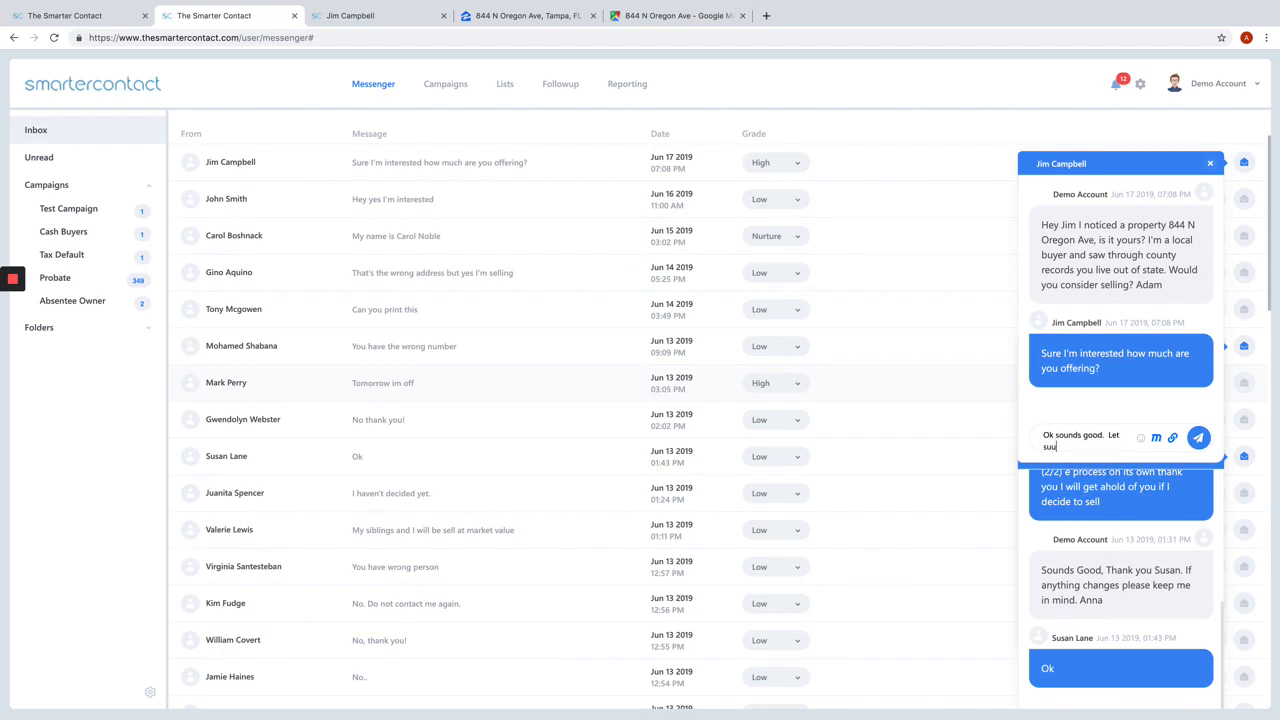
type(" s")
double_click(1074, 438)
key("BackSpace")
key("ctrl+a")
Step: Send the reply "Talk soon" in the newest message's quick chat
type("TA")
key("BackSpace")
type("a")
left_click(1197, 437)
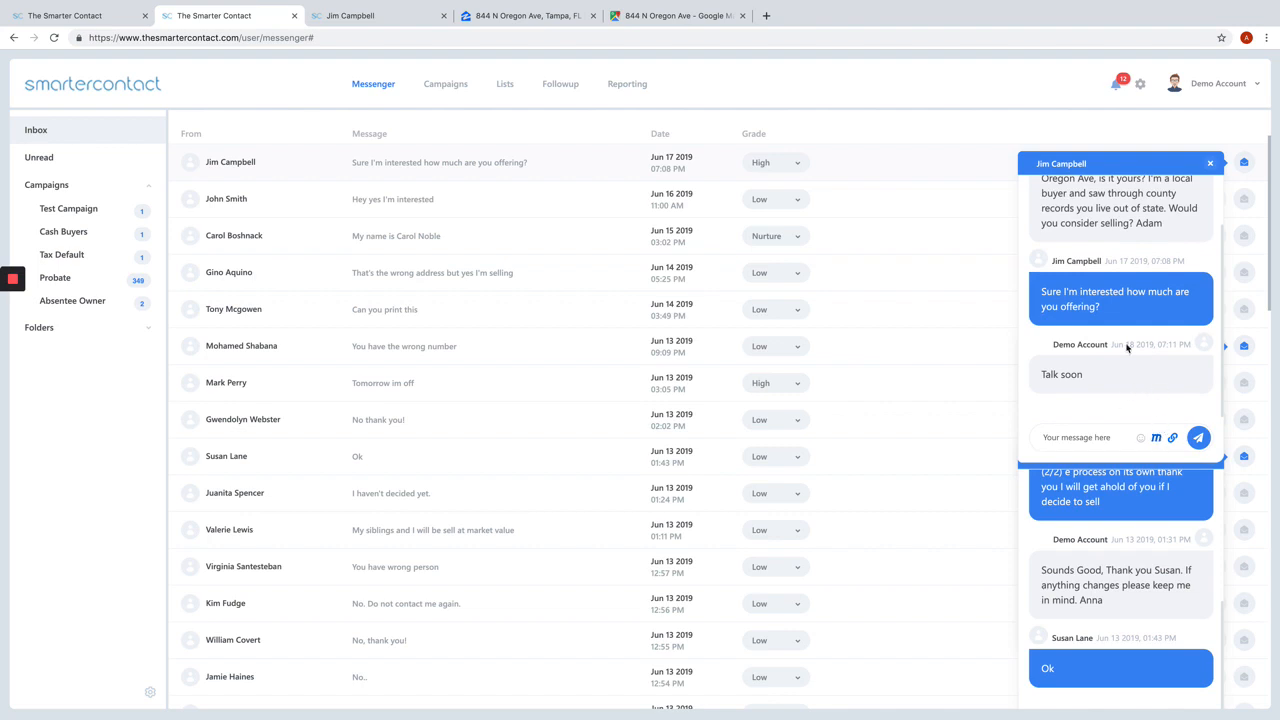
Step: Close all three open quick chat windows
left_click(1209, 164)
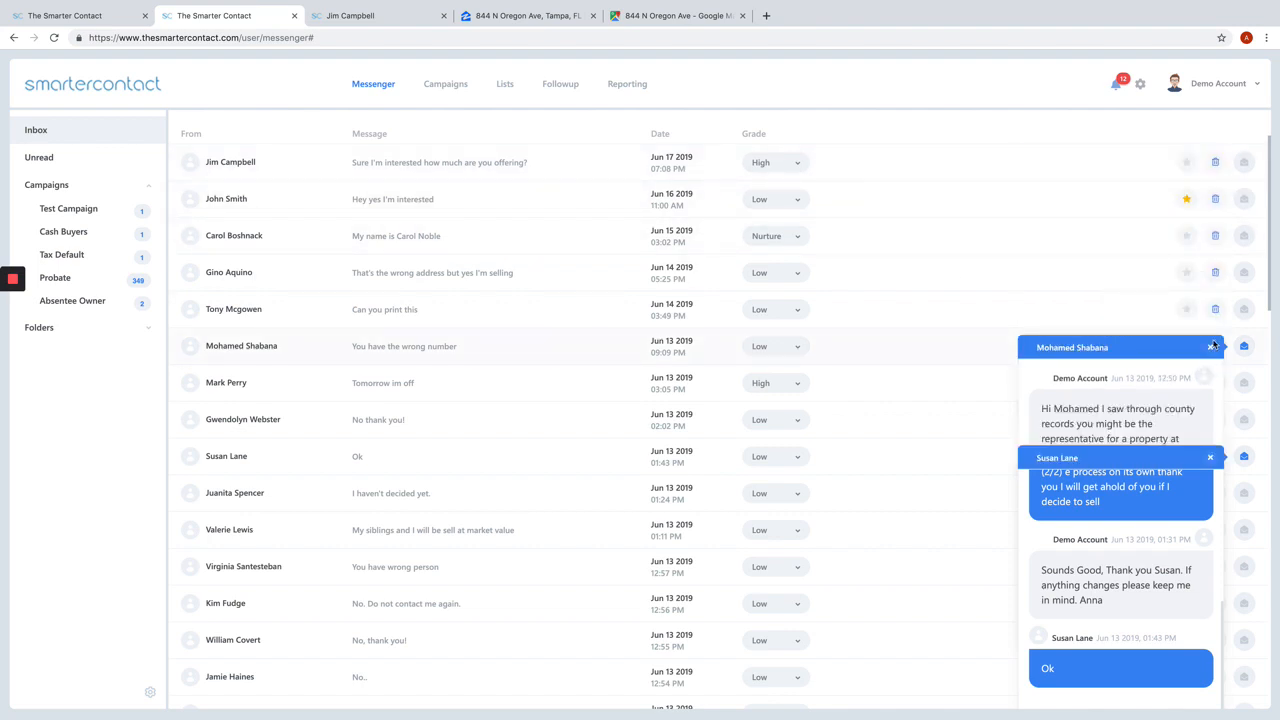
left_click(1210, 346)
left_click(1209, 457)
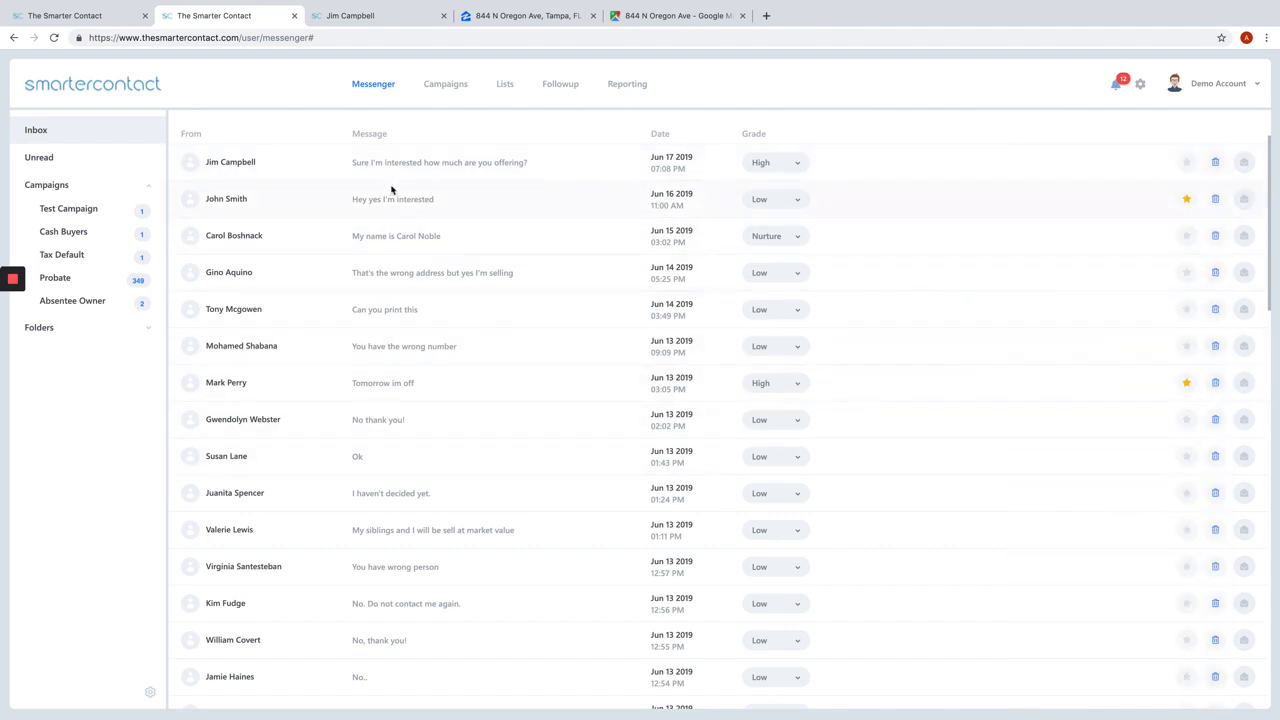
Step: Open the newest message's full conversation, view the macro list from its macro options, and return to the conversation
left_click(423, 166)
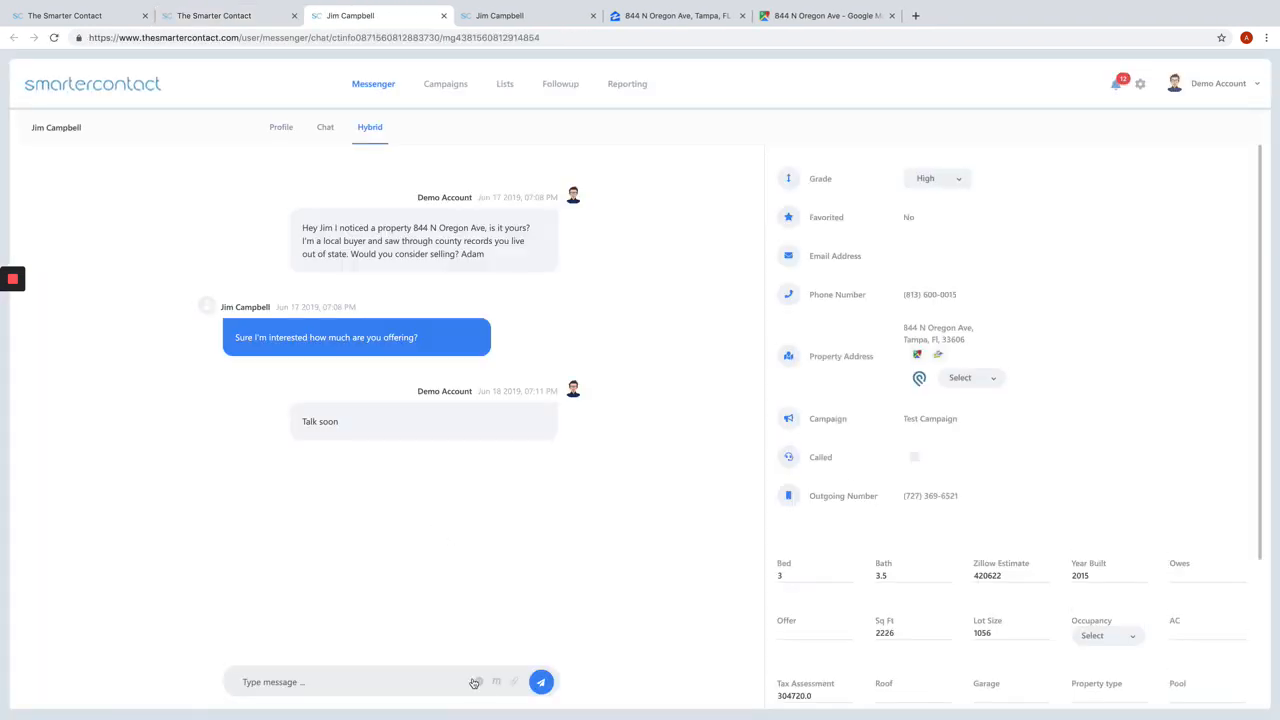
left_click(497, 681)
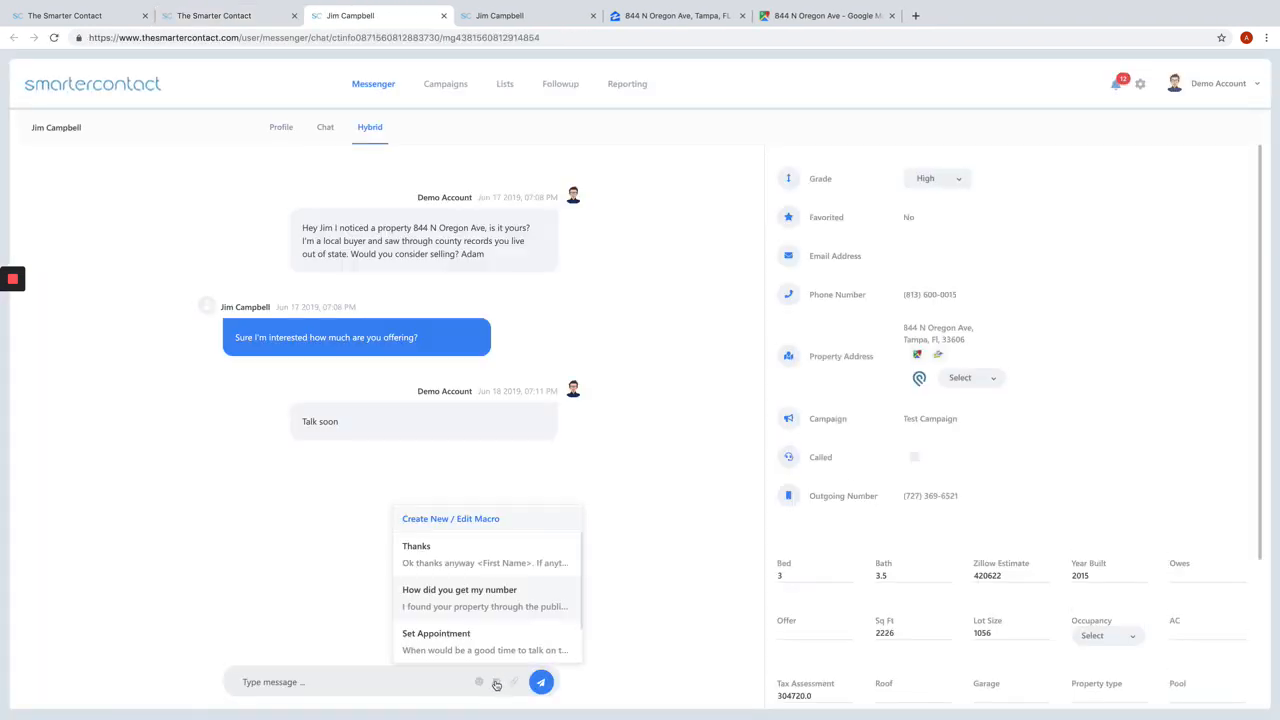
left_click(475, 519)
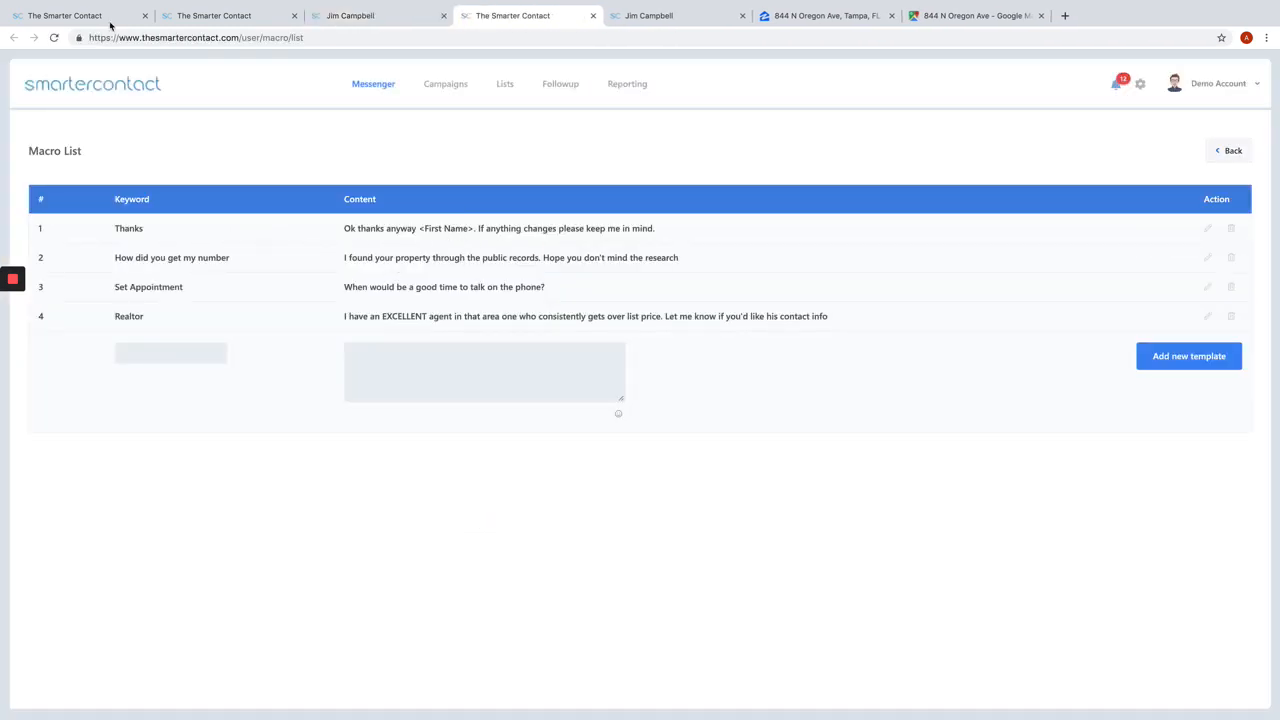
left_click(593, 16)
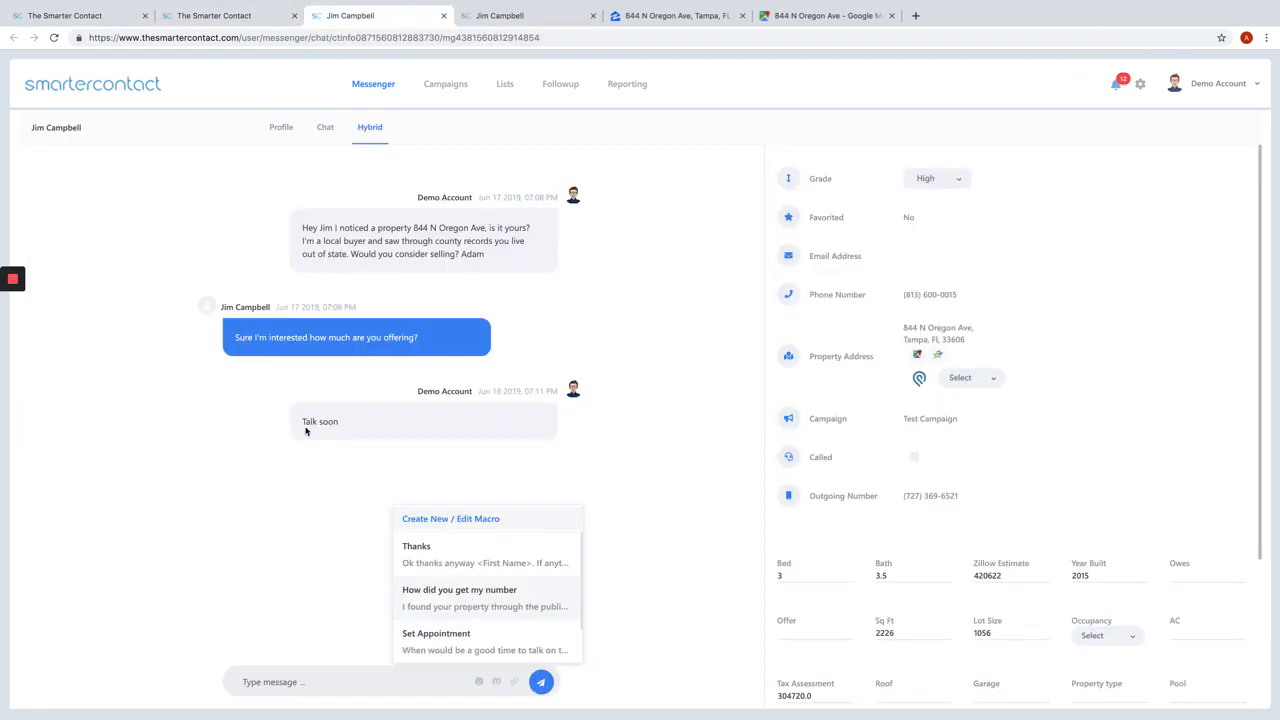
Step: Send the "How did you get my number" macro as a reply in the full conversation
left_click(450, 600)
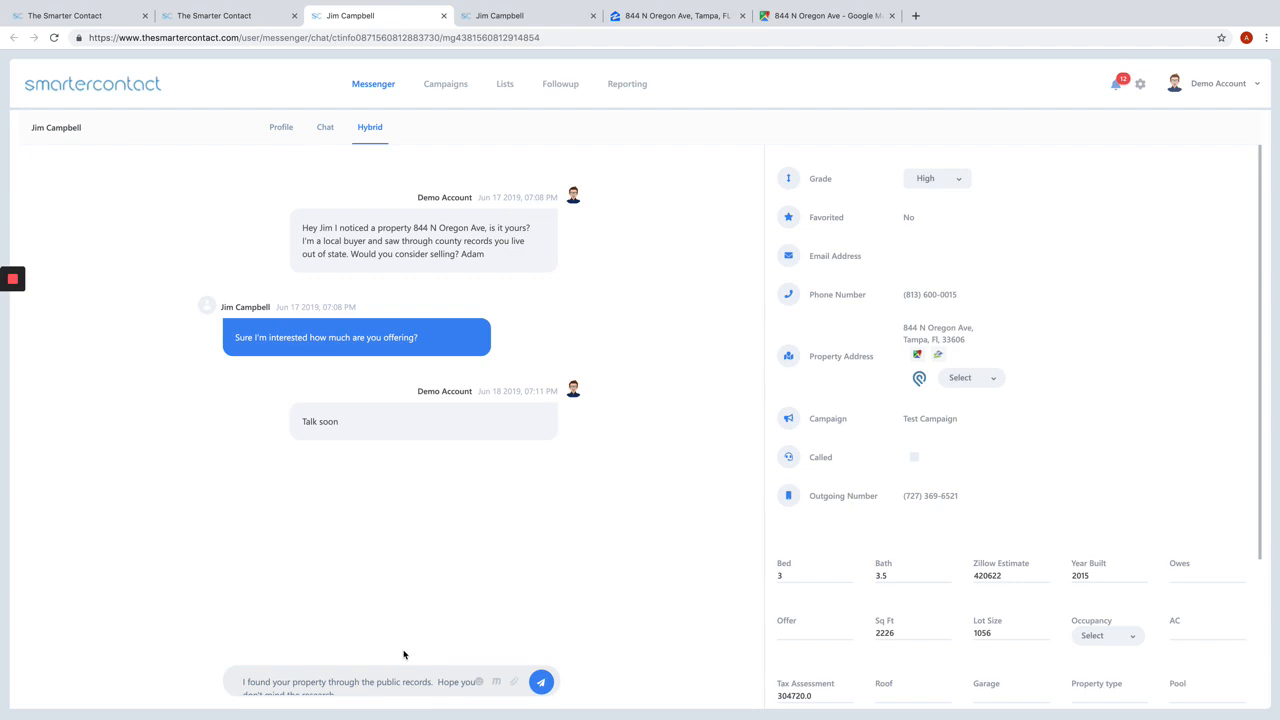
left_click(541, 682)
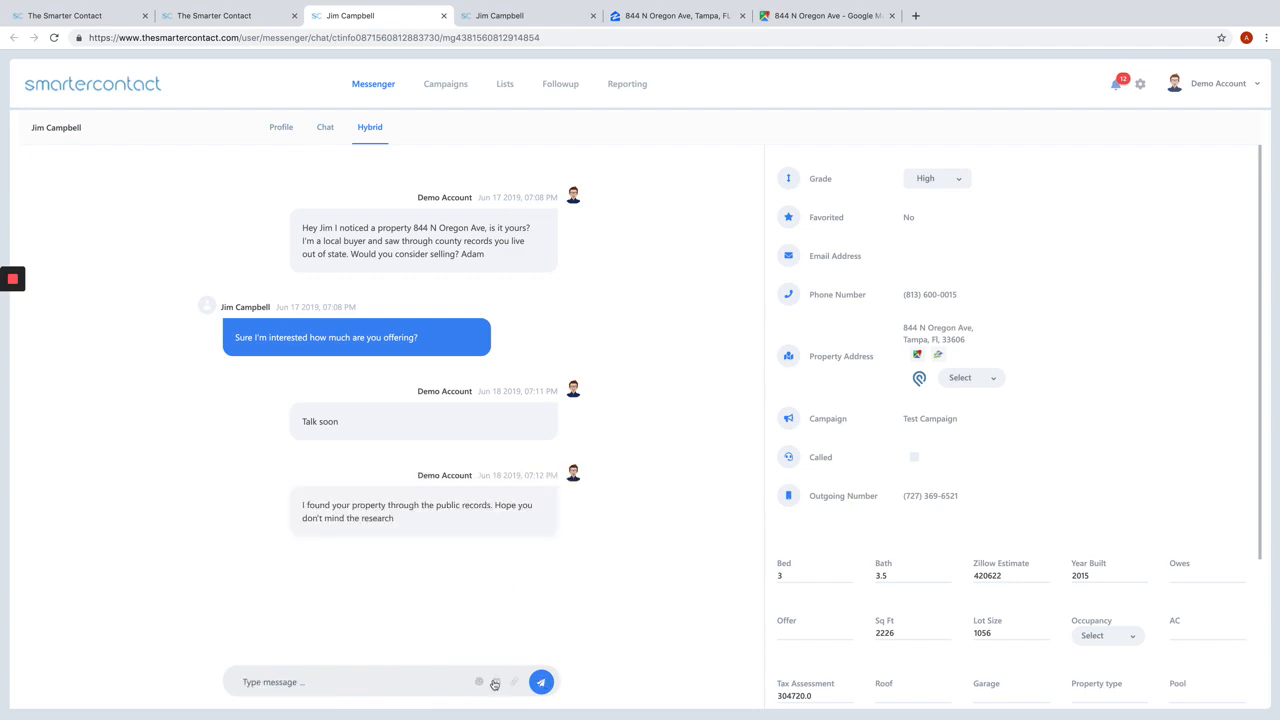
left_click(495, 682)
left_click(499, 686)
Step: Close both open conversation pages of the contact and return to the messenger inbox
left_click(443, 16)
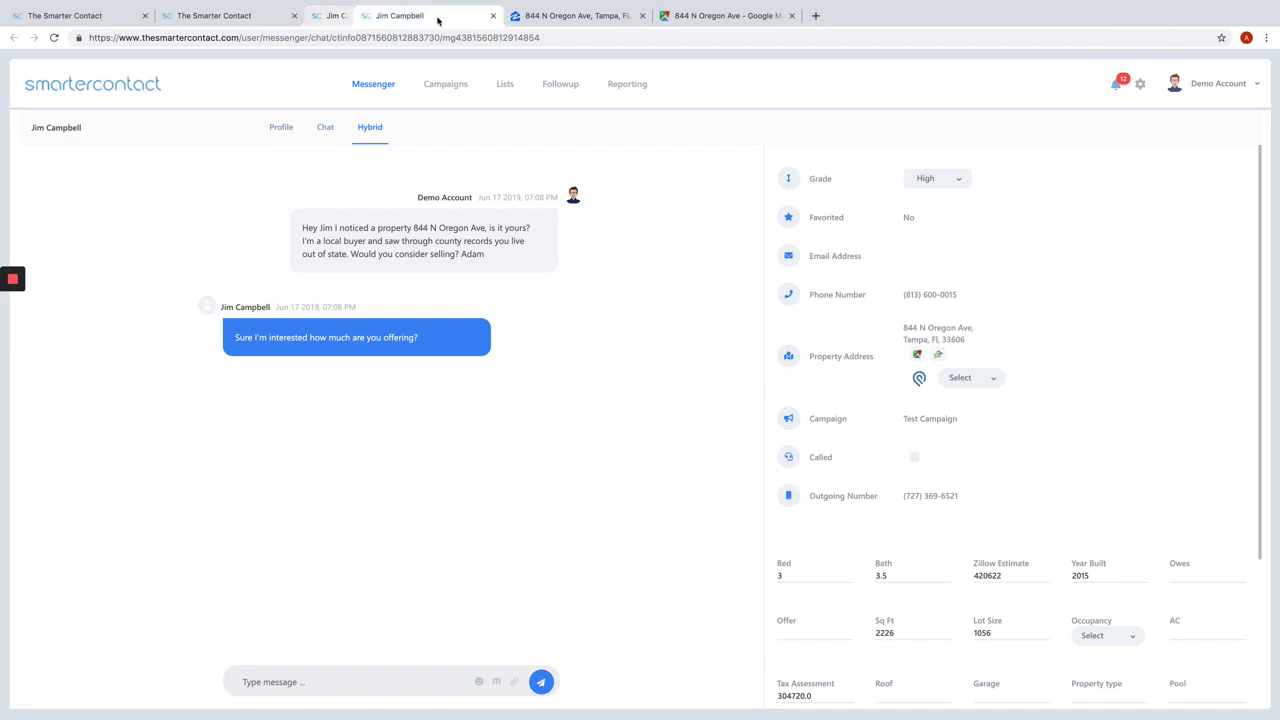
left_click(443, 16)
left_click(232, 18)
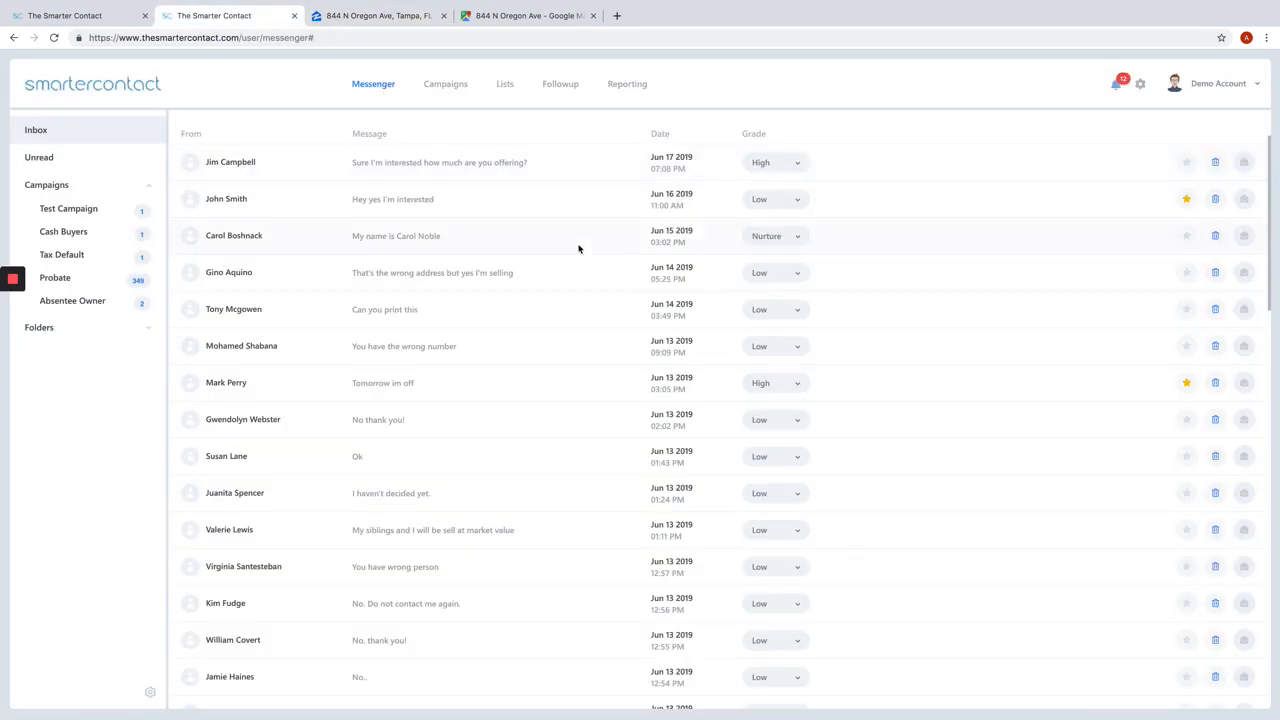
Step: View the available grades for the "You have the wrong number" message without changing its grade
left_click(790, 349)
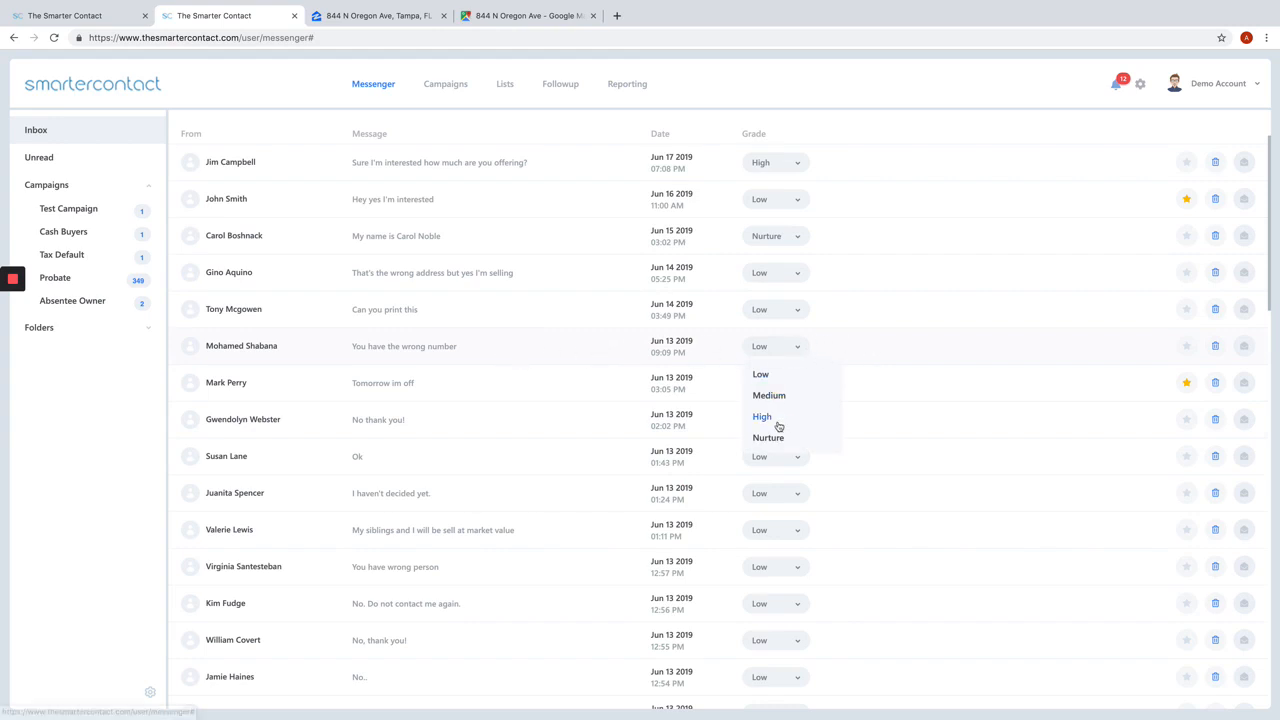
left_click(708, 362)
left_click(443, 15)
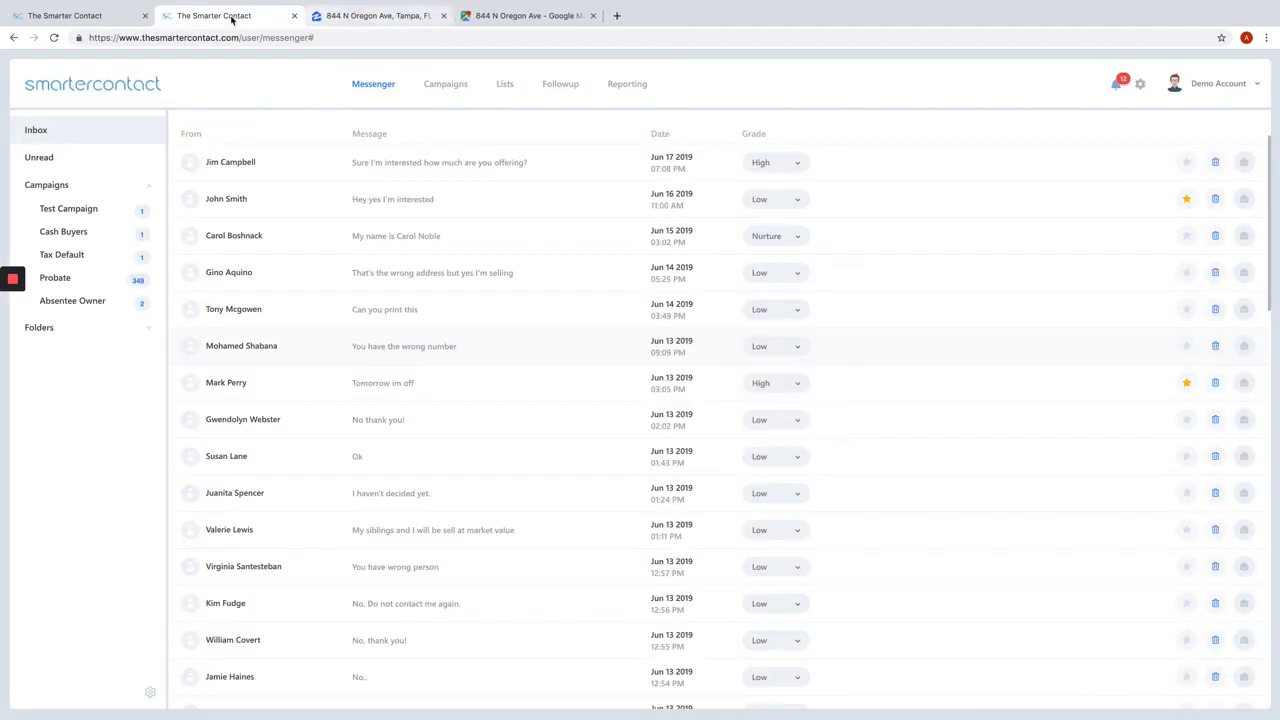
Step: Star the messages "No thank you!" and "My siblings and I will sell at market value"
left_click(1185, 420)
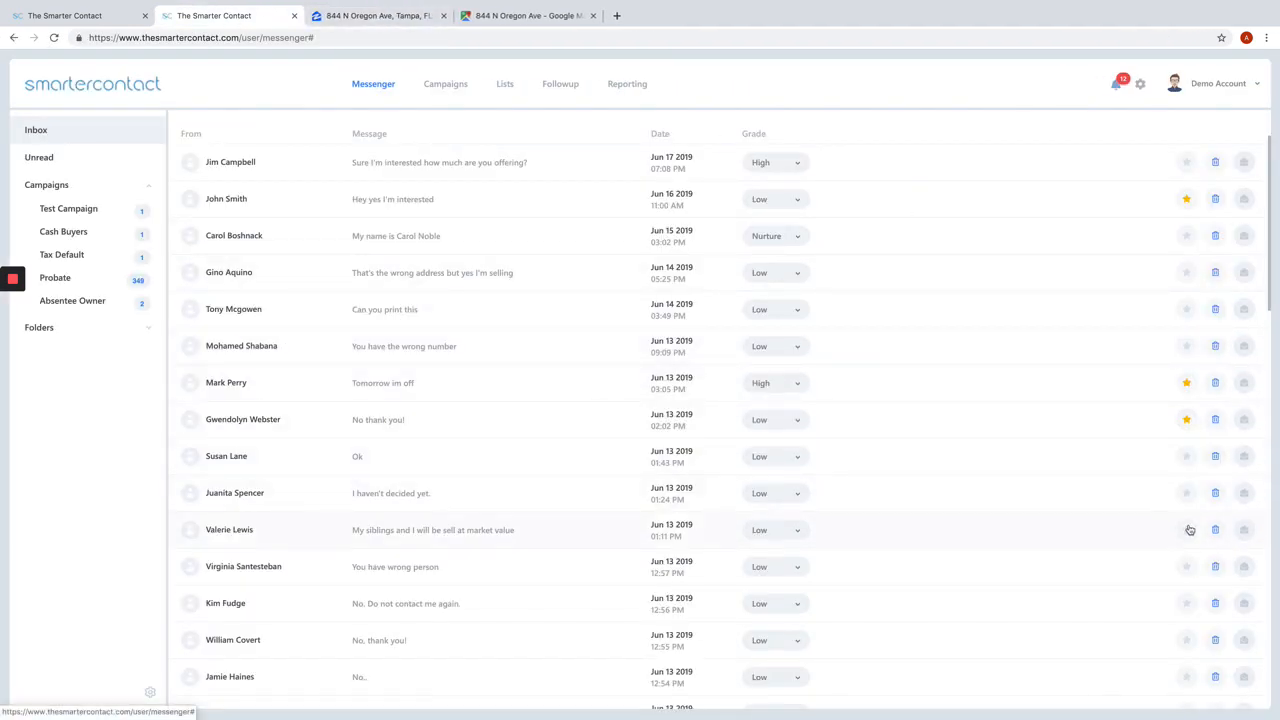
left_click(1186, 530)
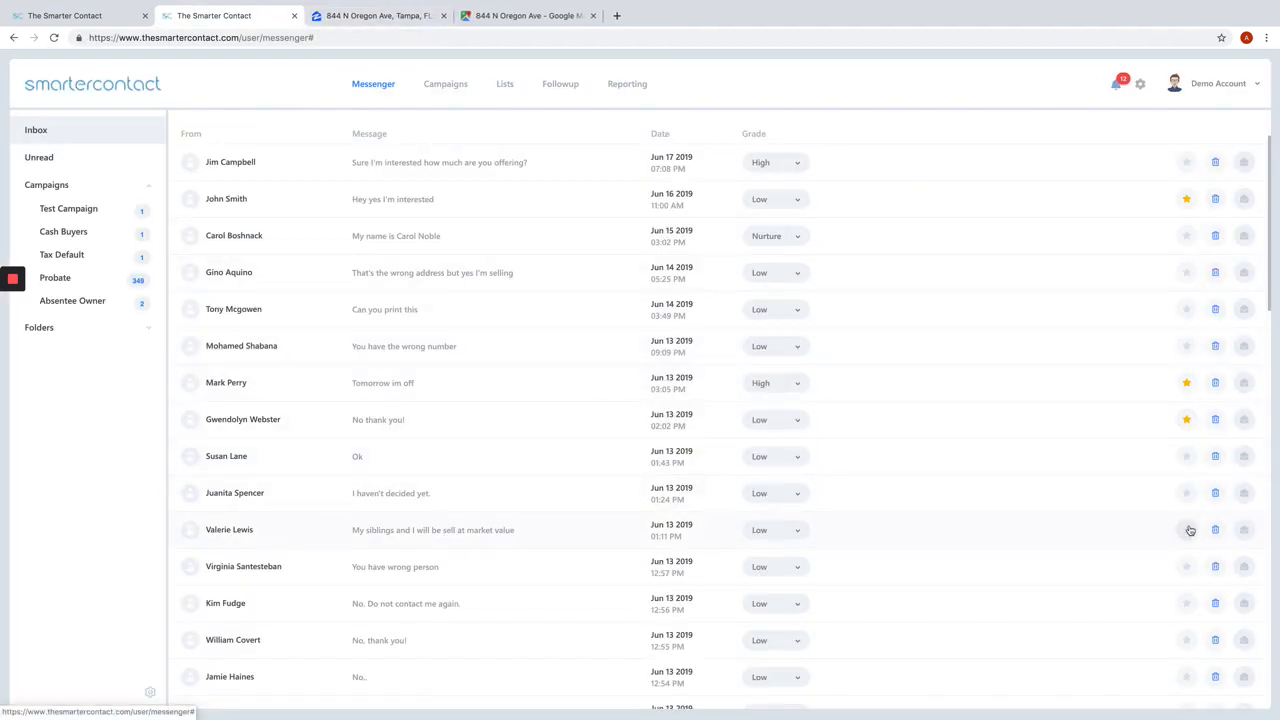
left_click(138, 334)
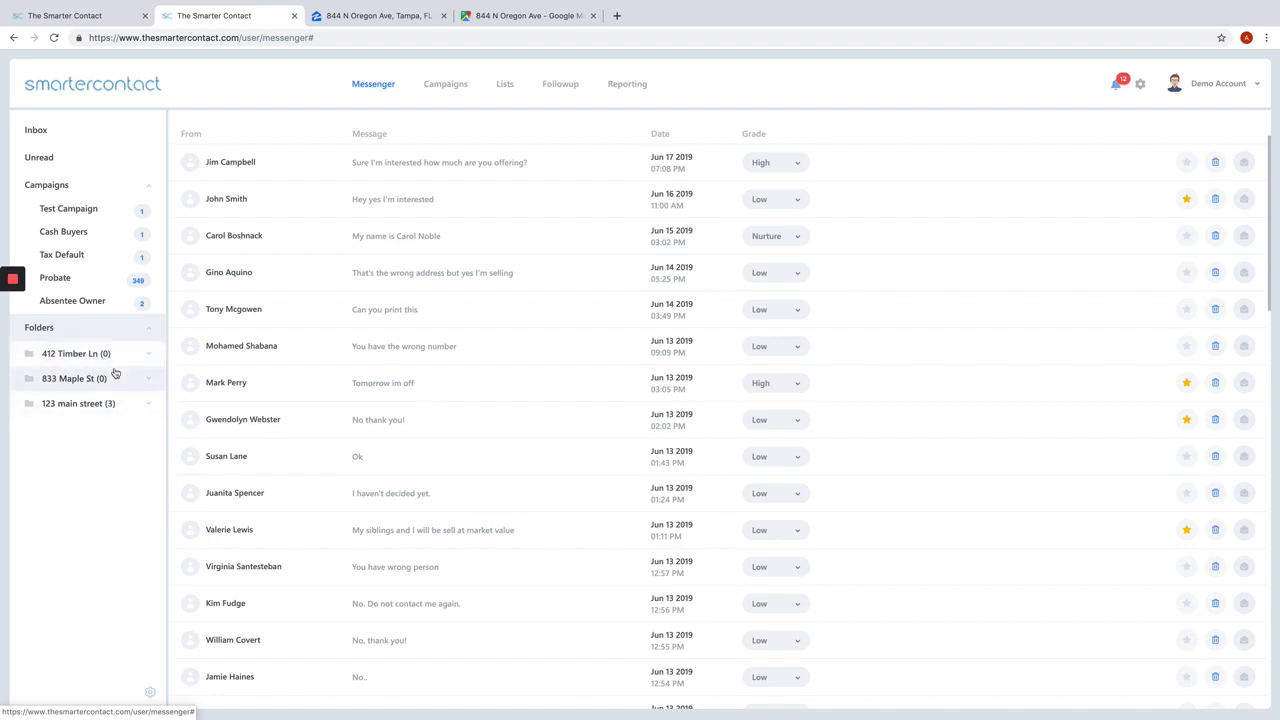
left_click(105, 360)
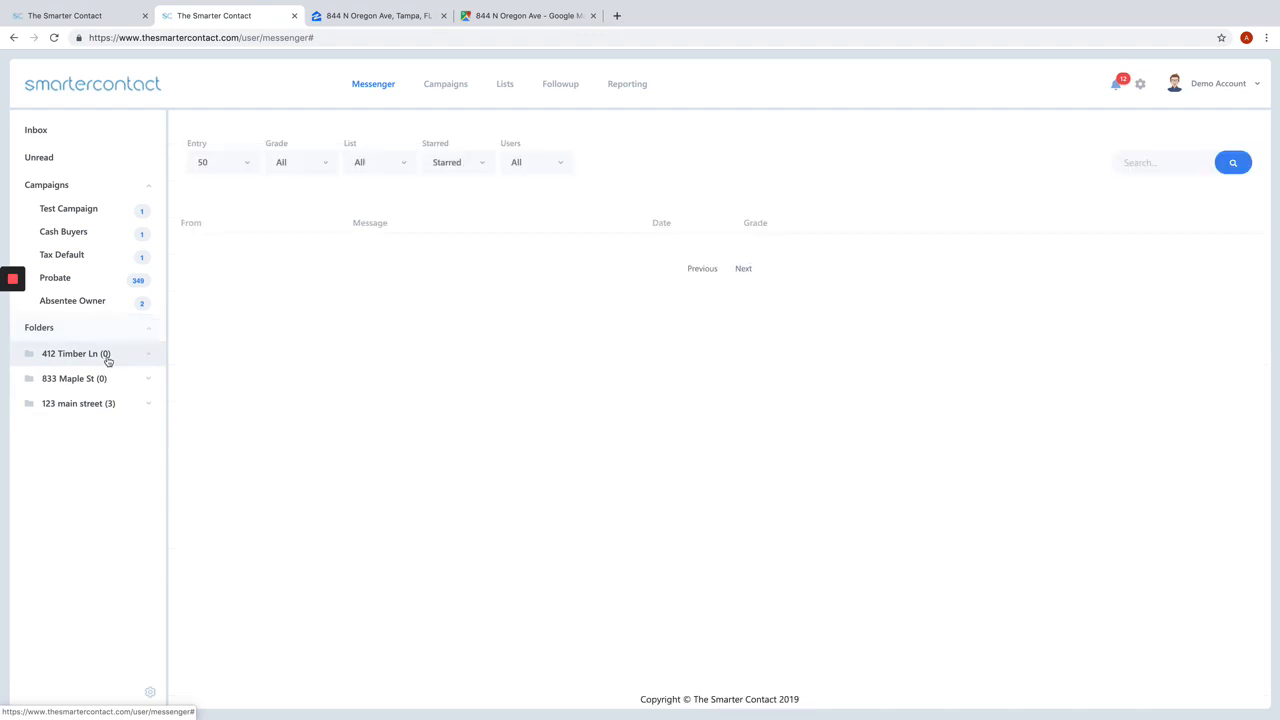
left_click(82, 132)
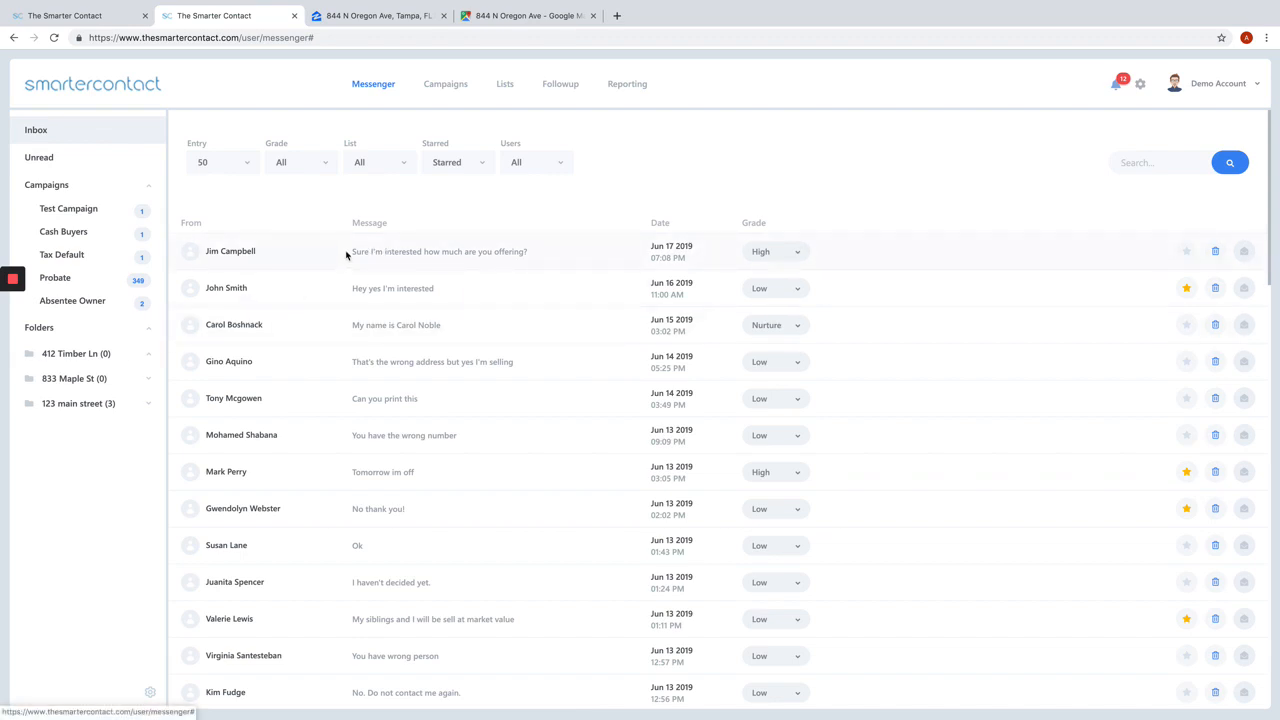
left_click_drag(346, 255, 361, 327)
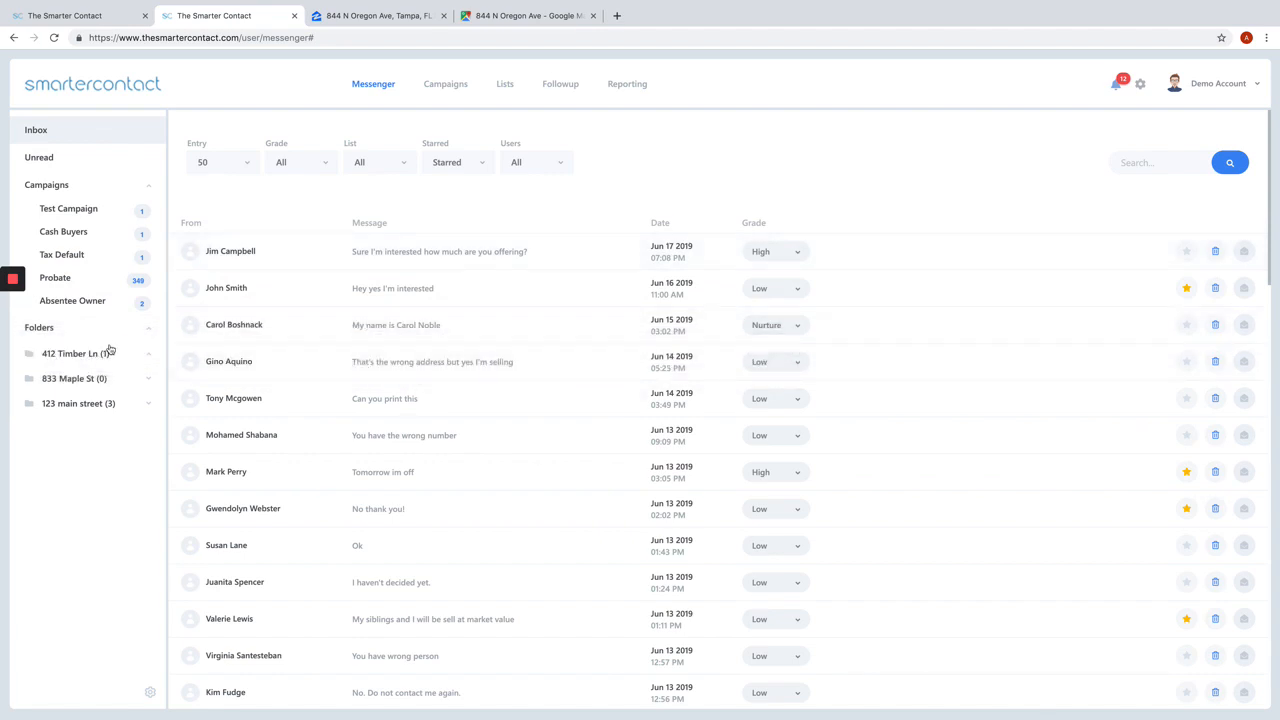
left_click_drag(308, 364, 123, 352)
left_click_drag(270, 440, 100, 352)
left_click(108, 356)
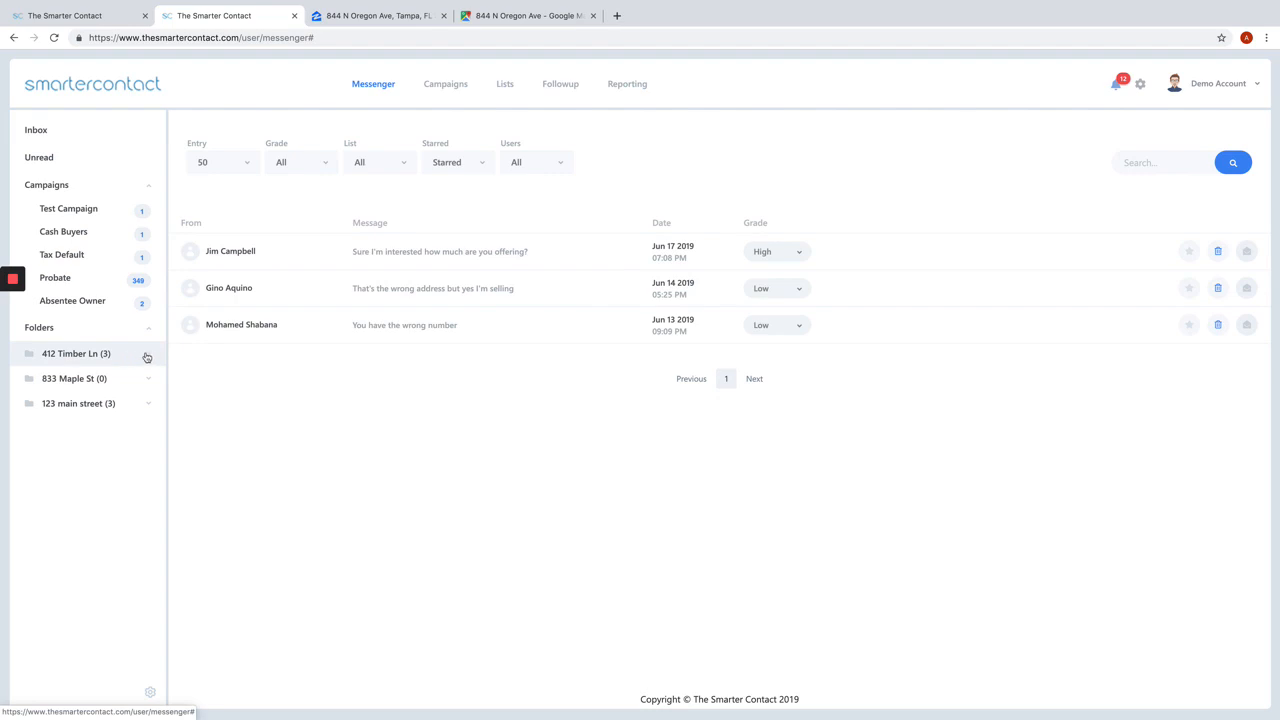
left_click(150, 692)
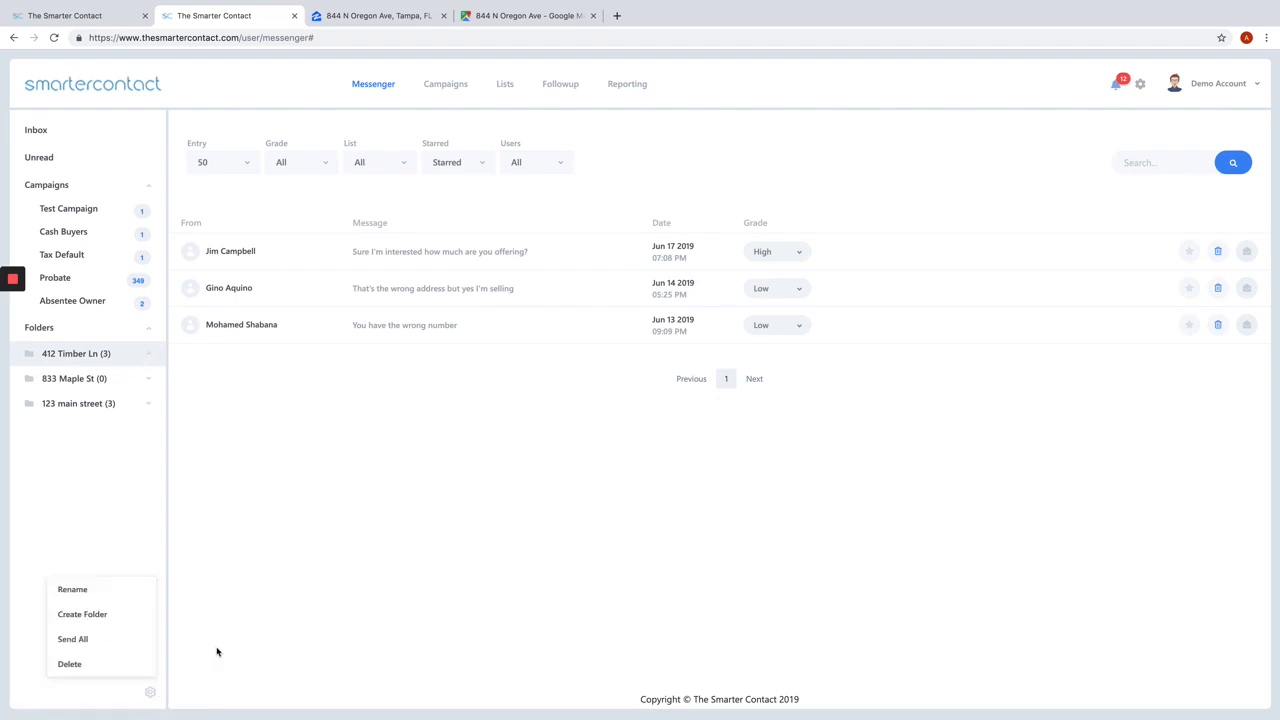
left_click(119, 641)
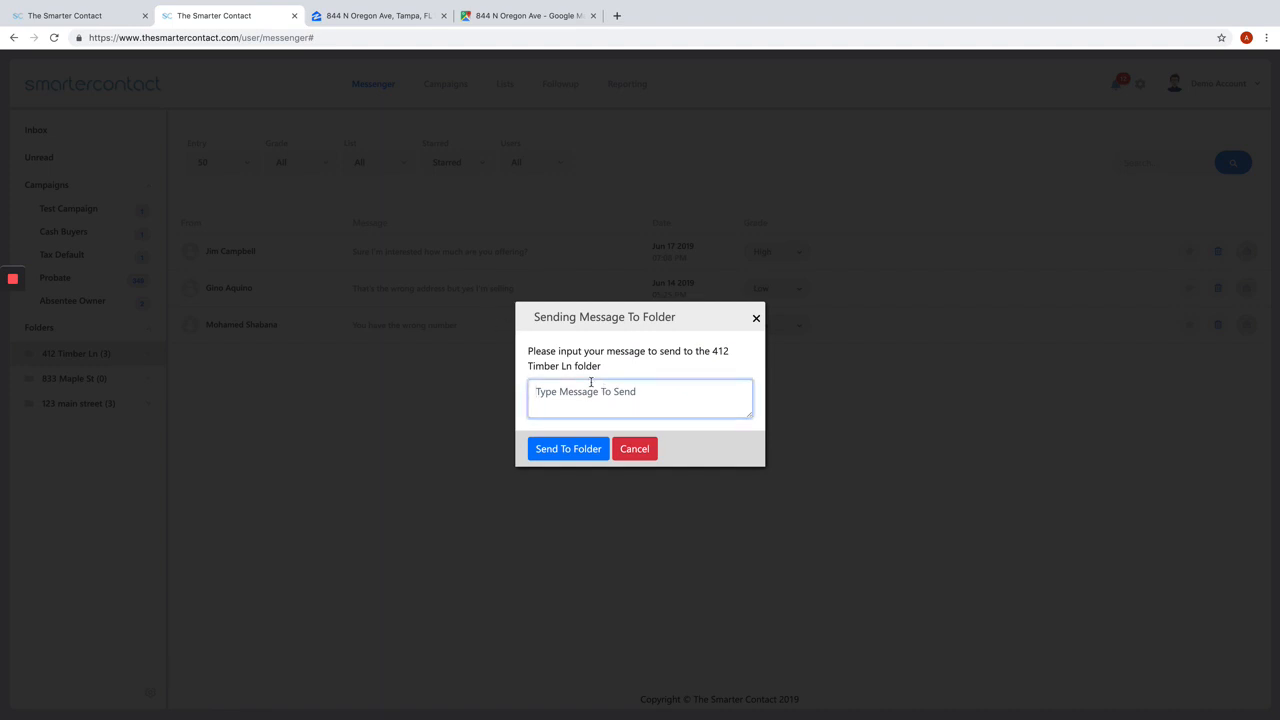
left_click(646, 451)
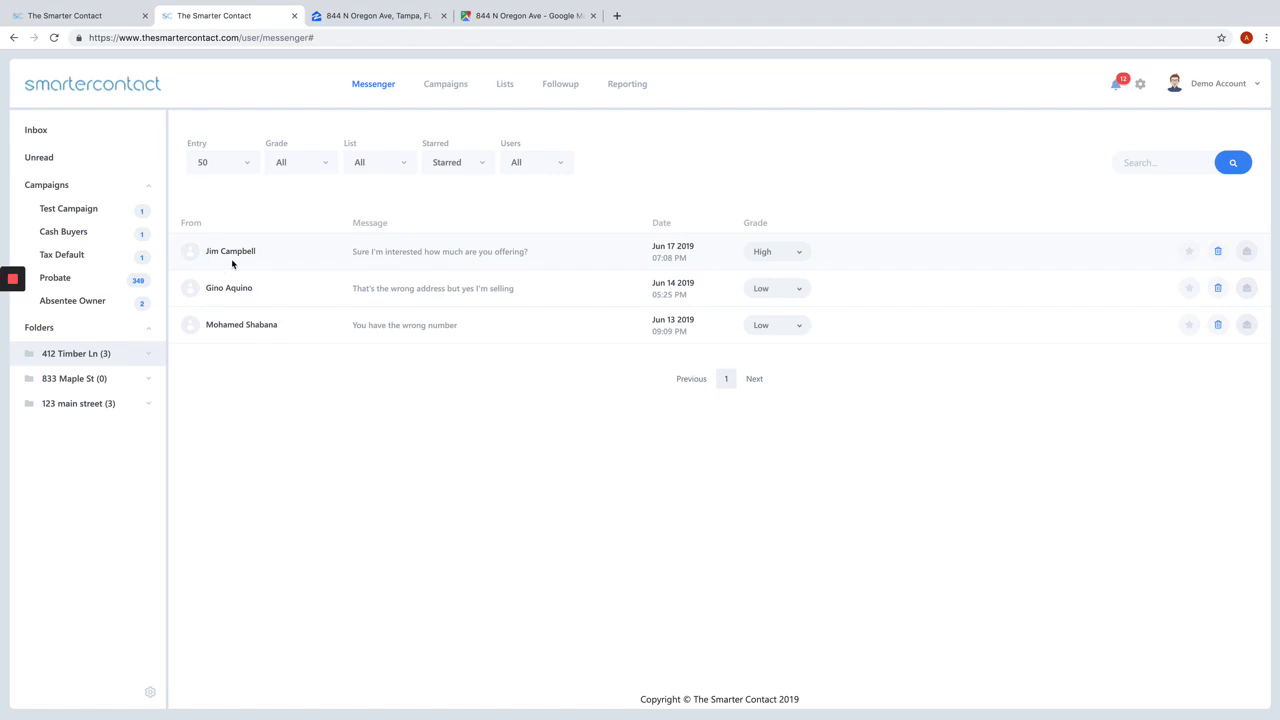
left_click(83, 130)
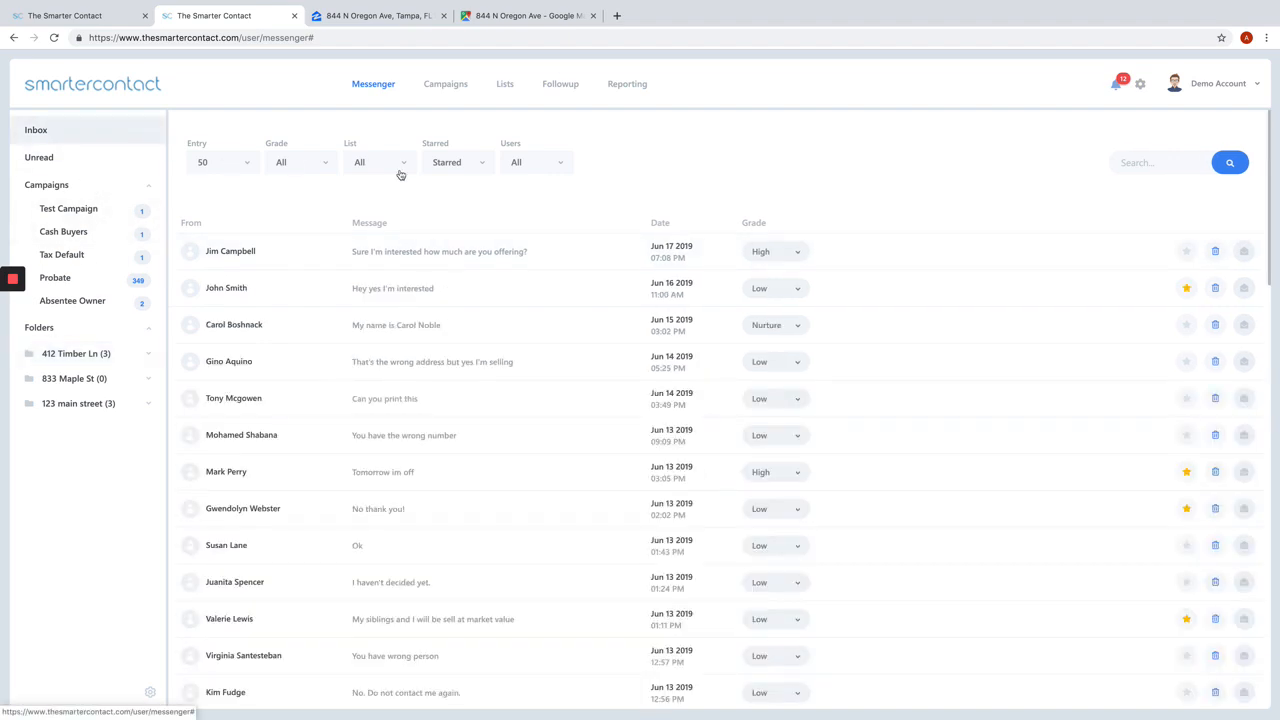
Step: Filter the inbox by the users Acquisition Team, Disposition Team and Demo Account in turn, and reset the filter to All
left_click(561, 163)
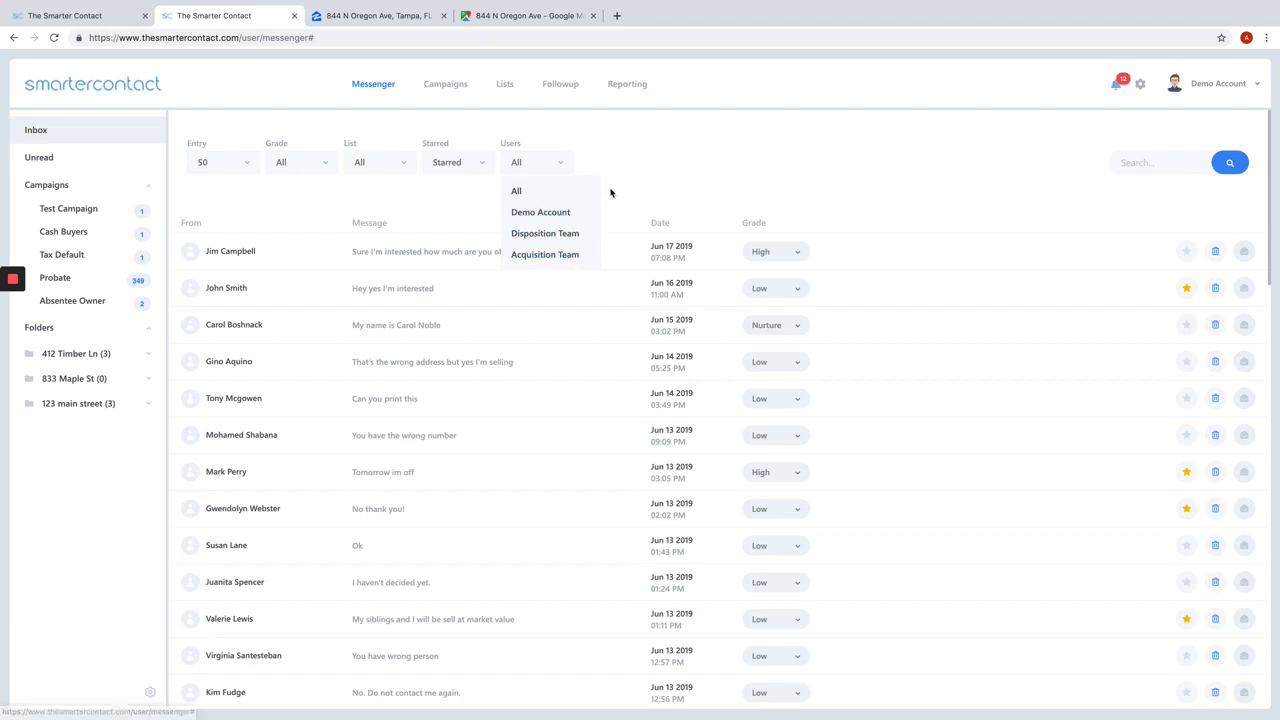
left_click(547, 254)
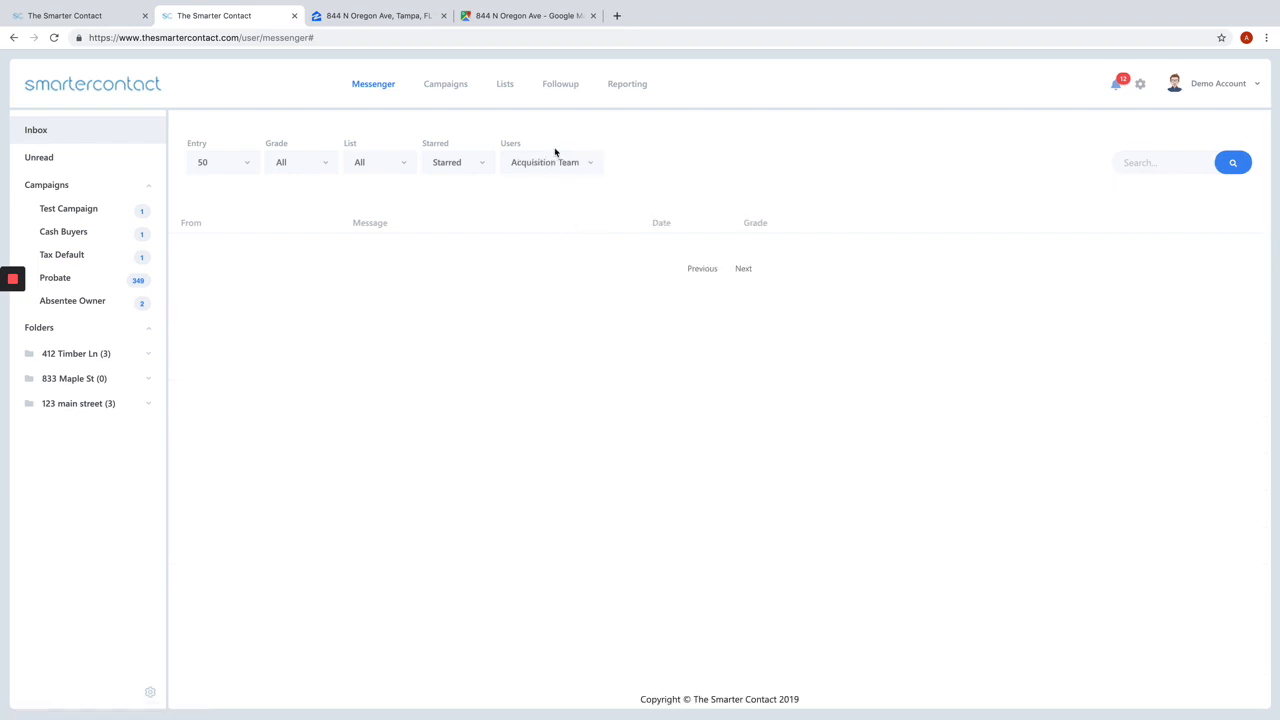
left_click(555, 160)
left_click(548, 233)
left_click(571, 162)
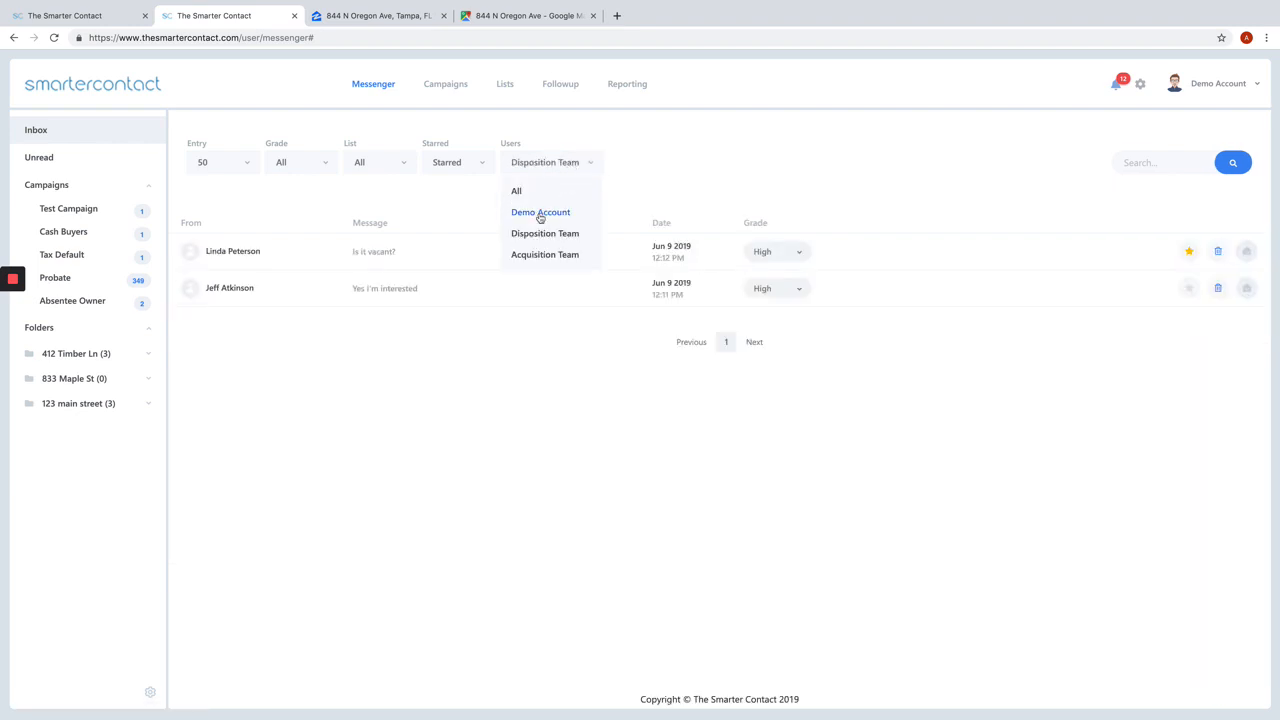
left_click(545, 212)
left_click(547, 170)
left_click(520, 191)
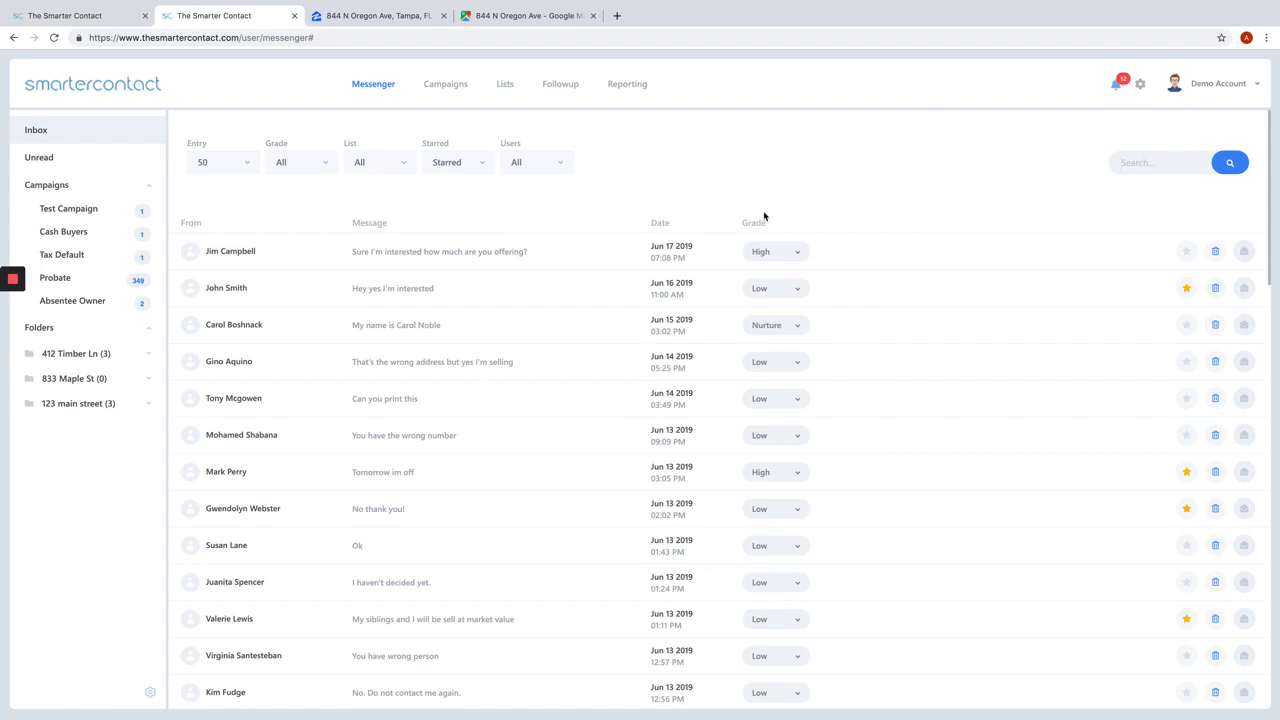
Step: Search the inbox by a contact's last name and clear the search
type("perr")
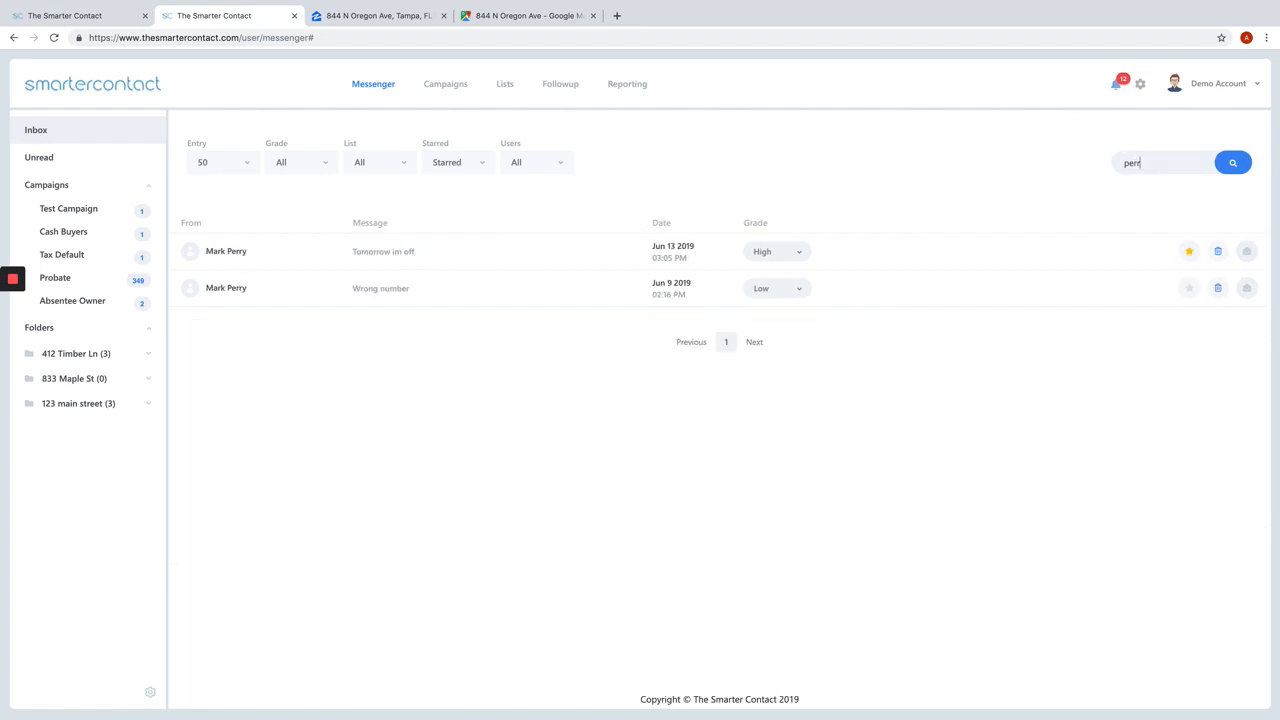
key("BackSpace")
key("BackSpace")
key("BackSpace")
key("BackSpace")
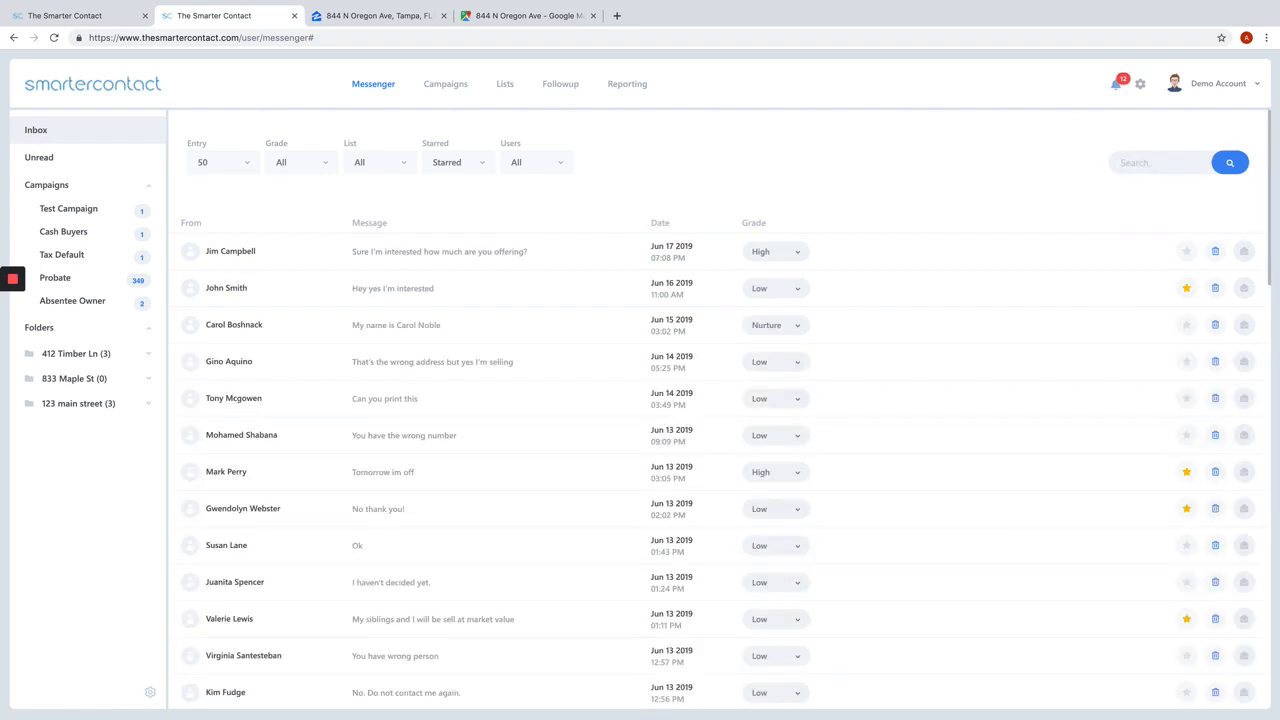
Step: Search the inbox by a contact's first name, and replace that search with the word "hello"
type("jim")
key("BackSpace")
key("BackSpace")
type("hello")
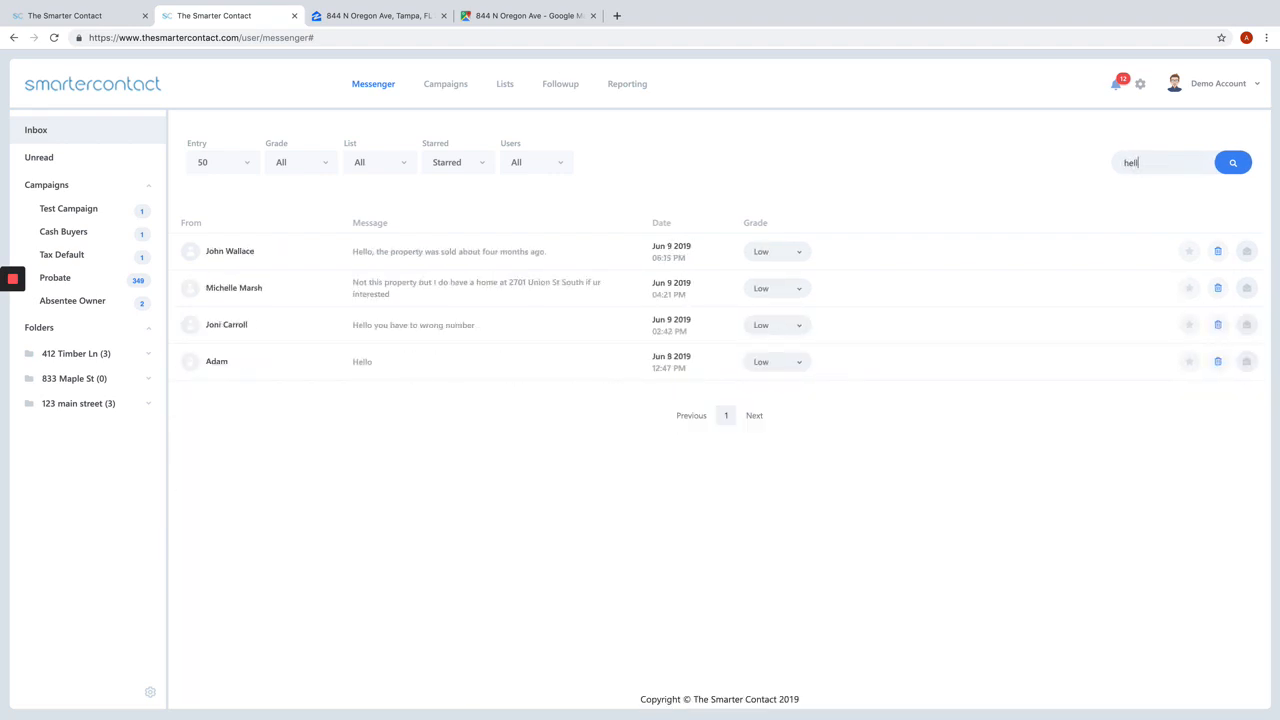
Step: Clear the "hello" search so the full inbox is listed
key("BackSpace")
key("BackSpace")
key("BackSpace")
key("BackSpace")
key("BackSpace")
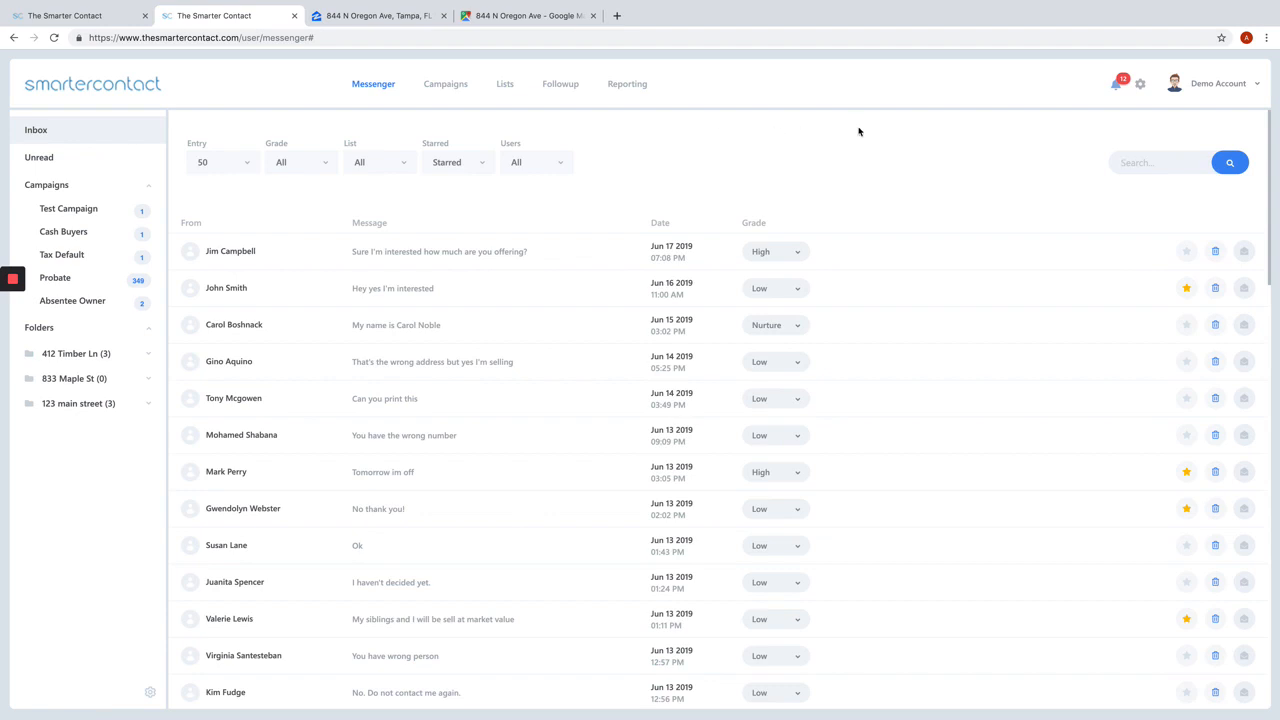
Step: Open the newest lead in the inbox, set its follow-up date to 2019 Jun 20, and view the Followup calendar
left_click(389, 258)
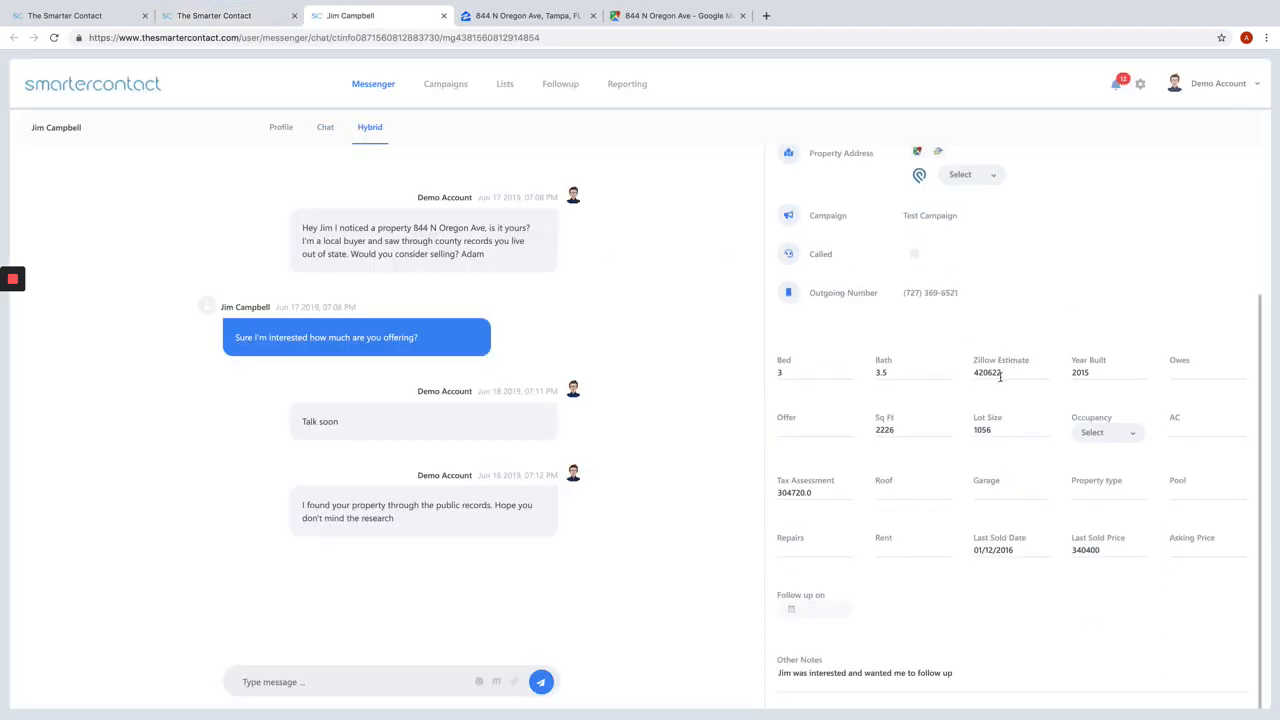
left_click(801, 612)
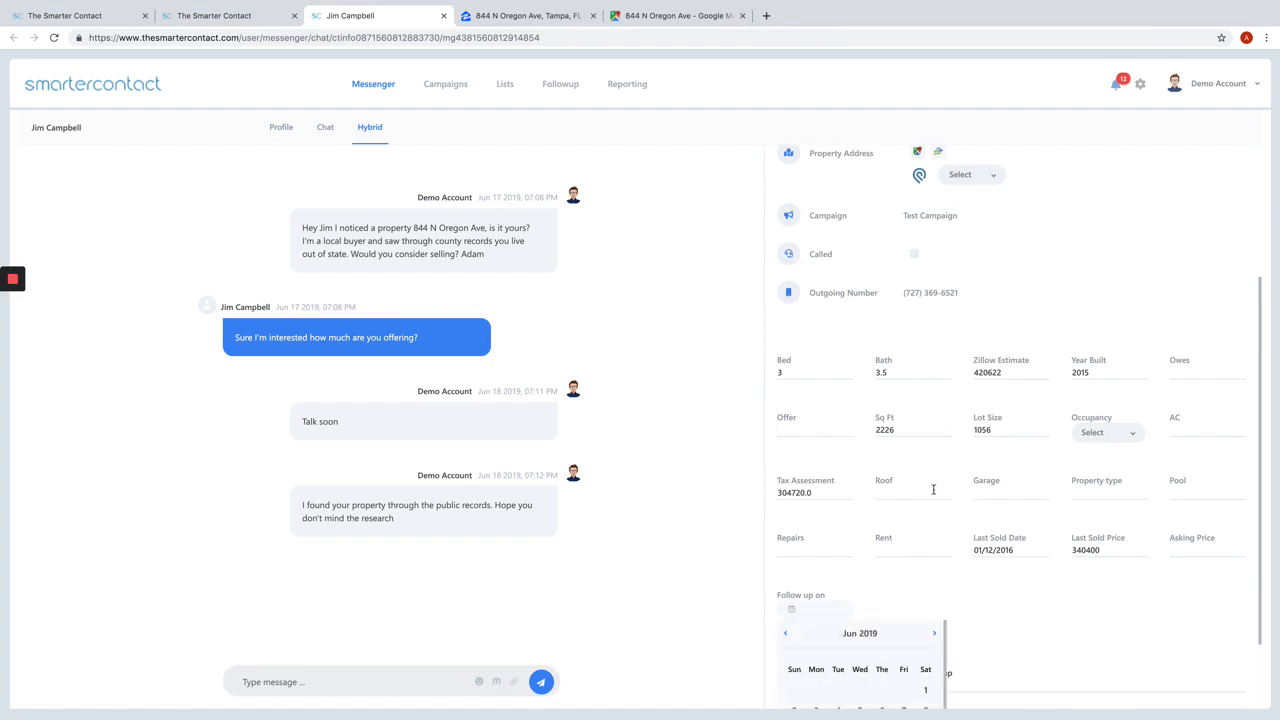
scroll(843, 596, "down", 1)
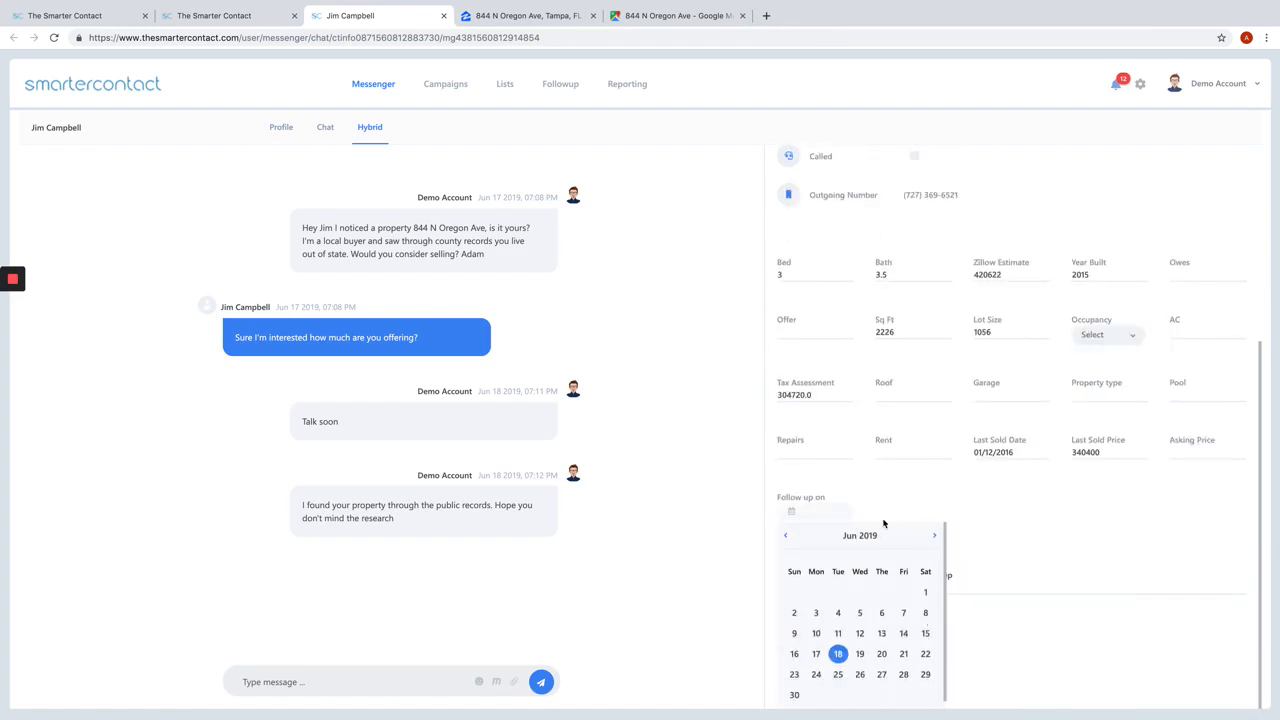
scroll(906, 507, "up", 3)
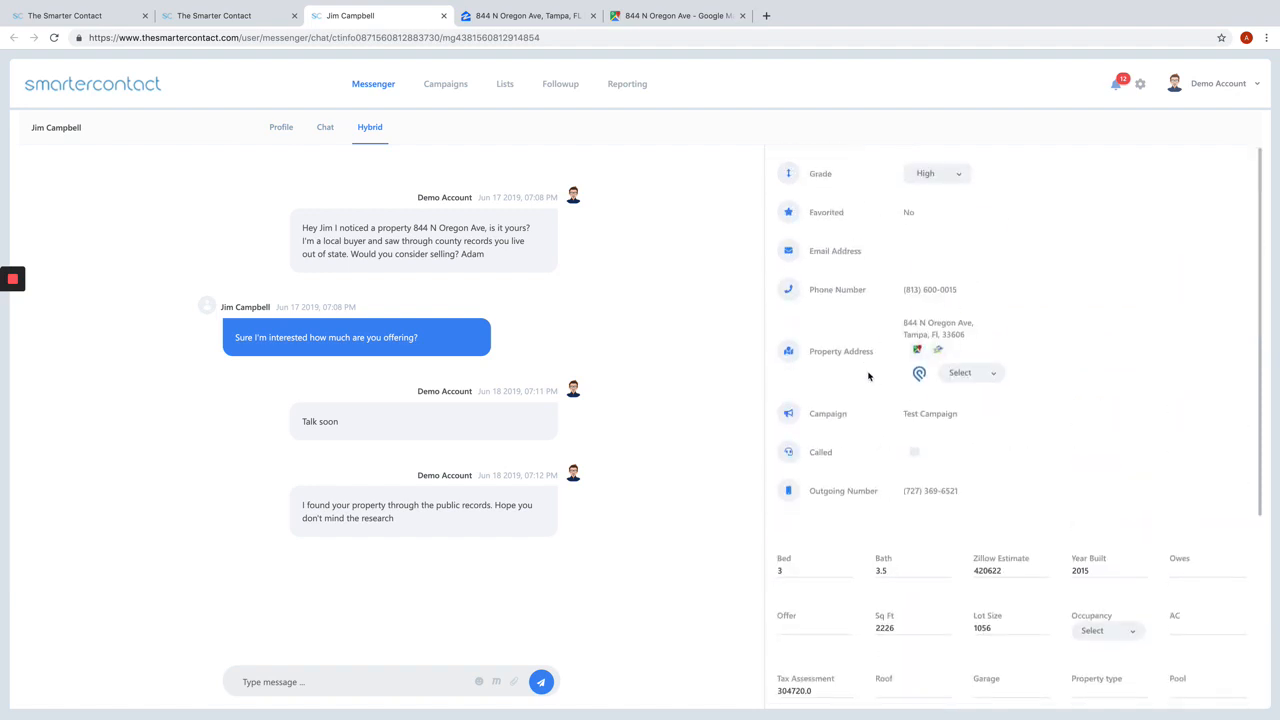
scroll(868, 376, "down", 2)
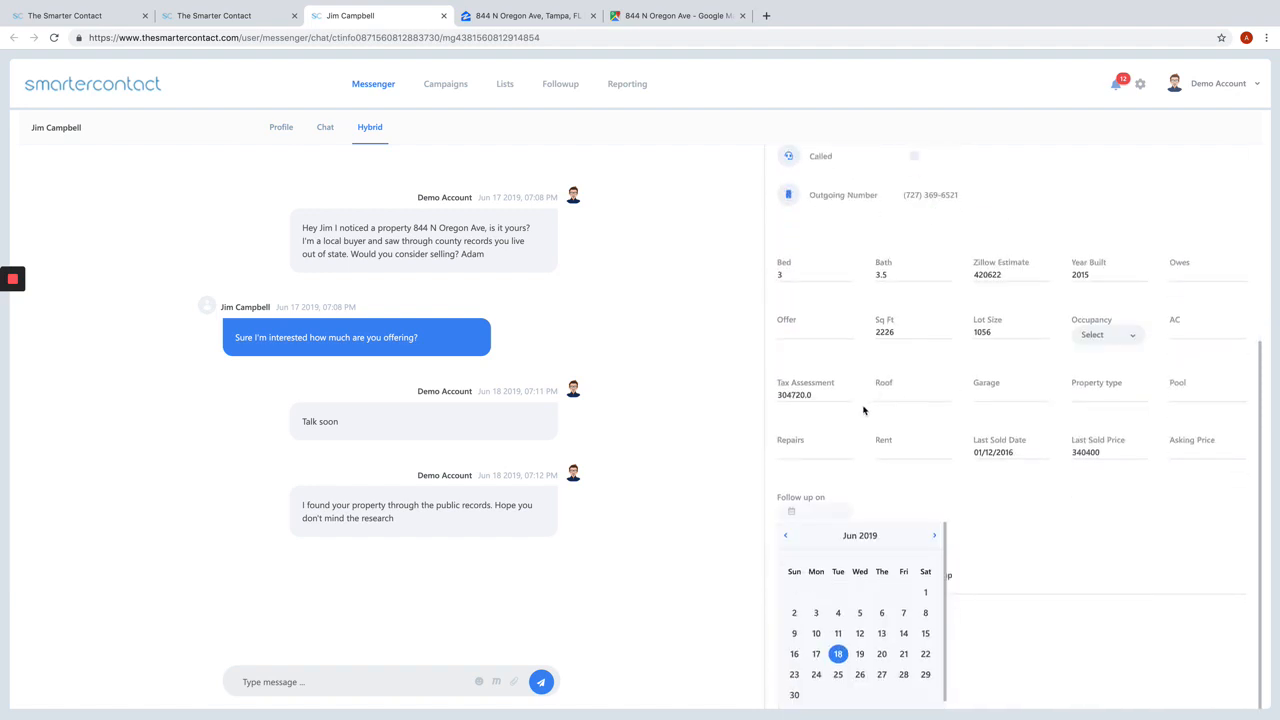
left_click(936, 538)
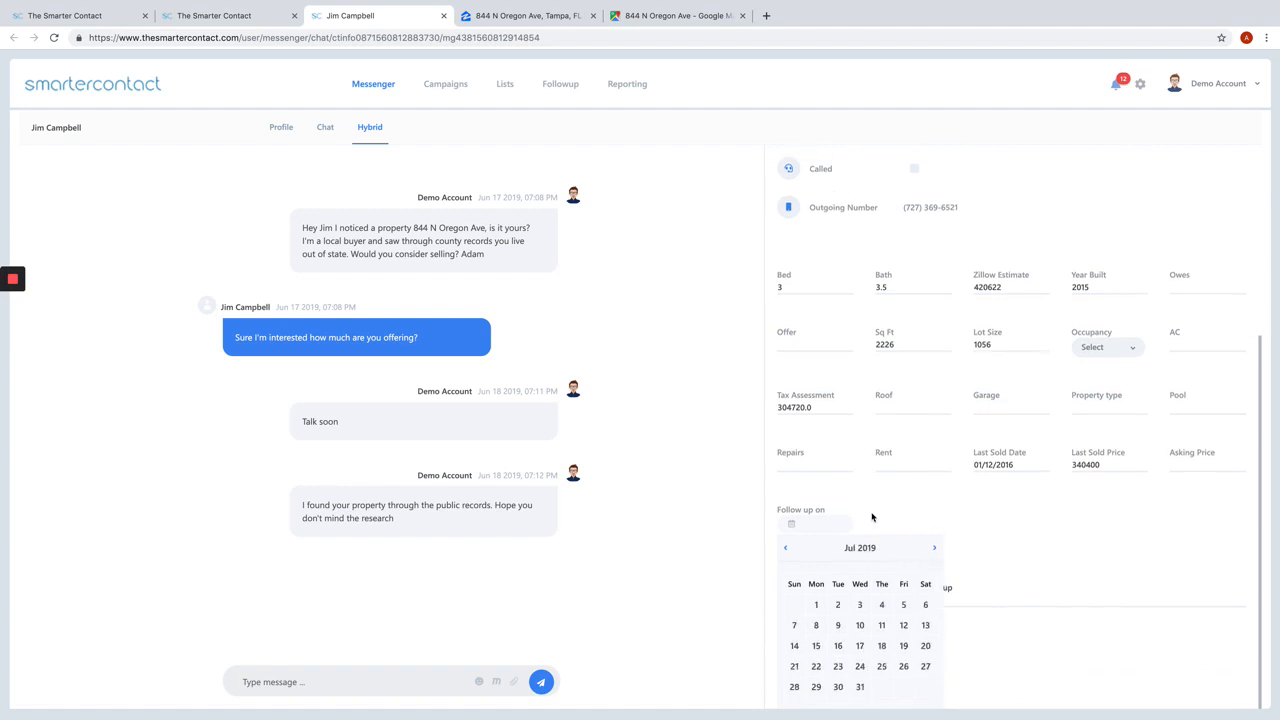
left_click(785, 548)
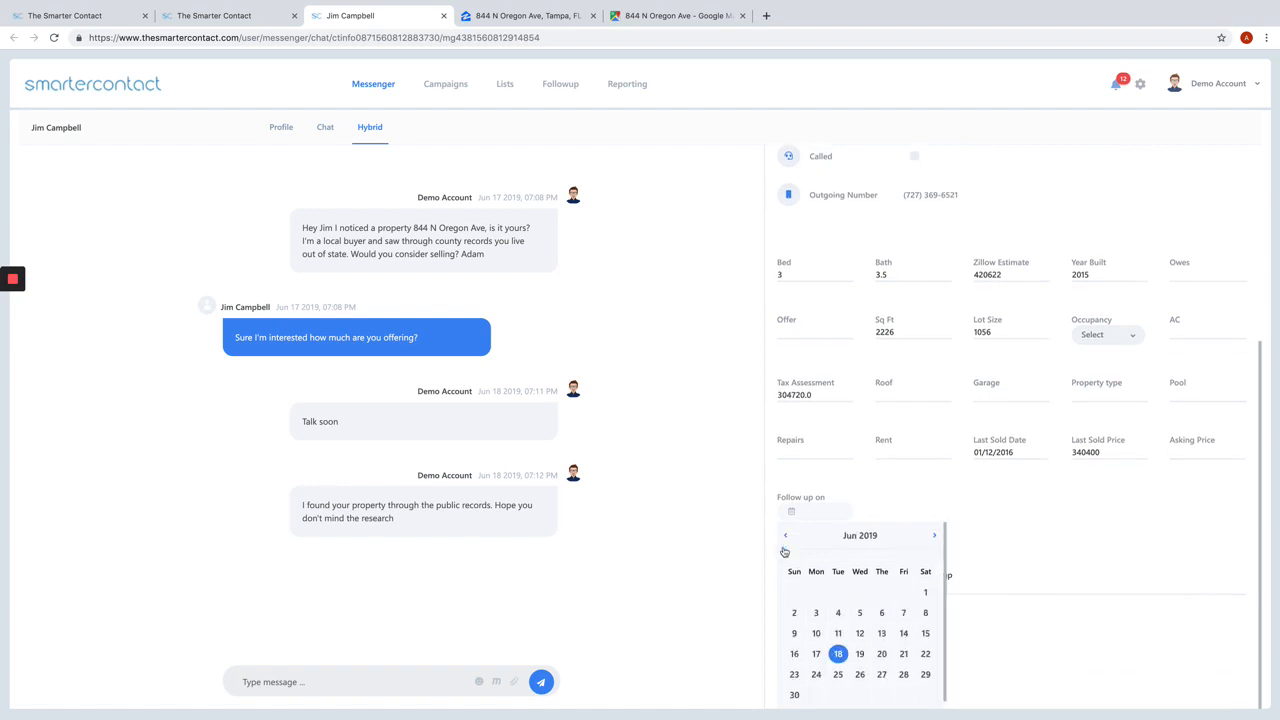
left_click(882, 655)
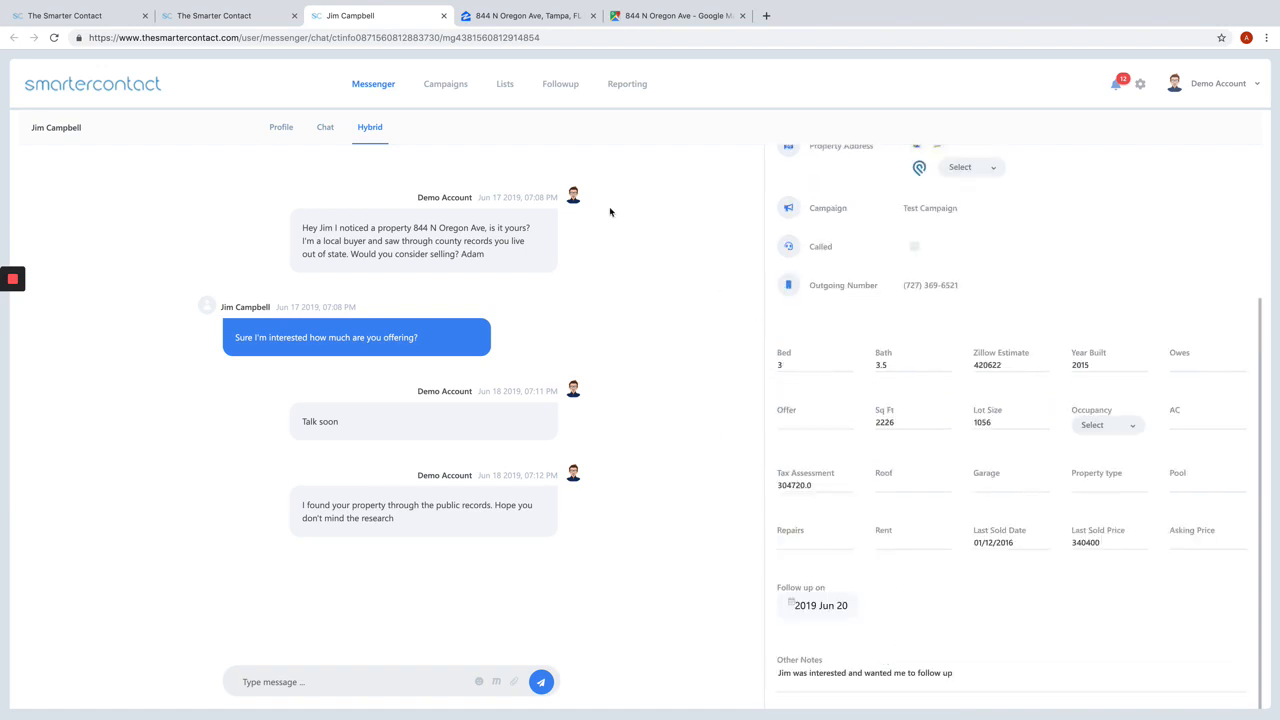
left_click(561, 85)
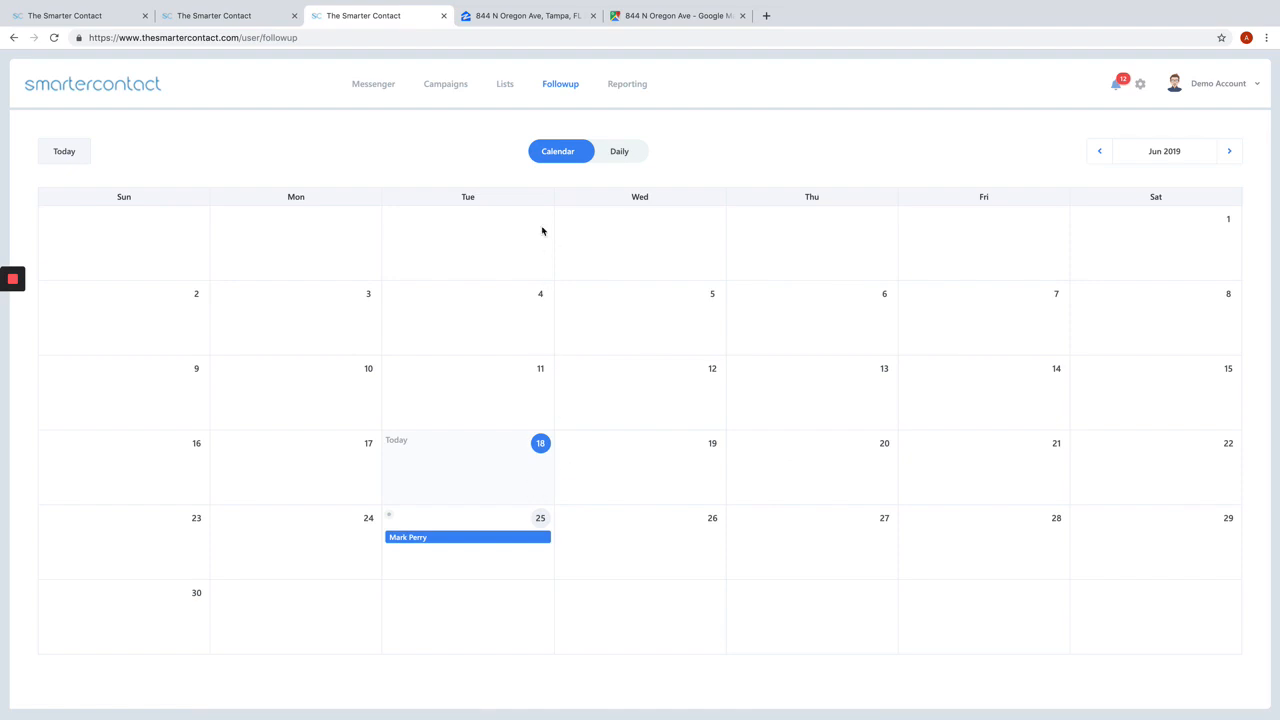
Step: Reopen the newest lead from the inbox, reselect 2019 Jun 20 as its follow-up date, and check the Followup calendar again
left_click(374, 91)
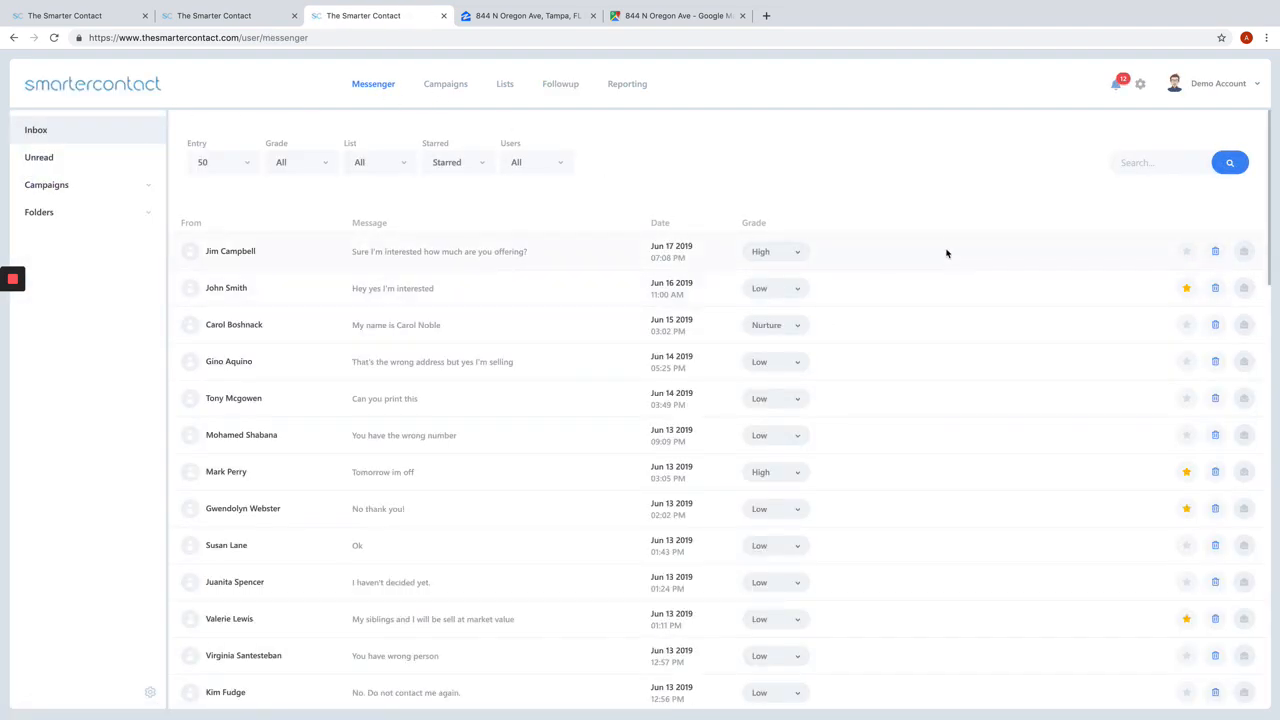
left_click(493, 255)
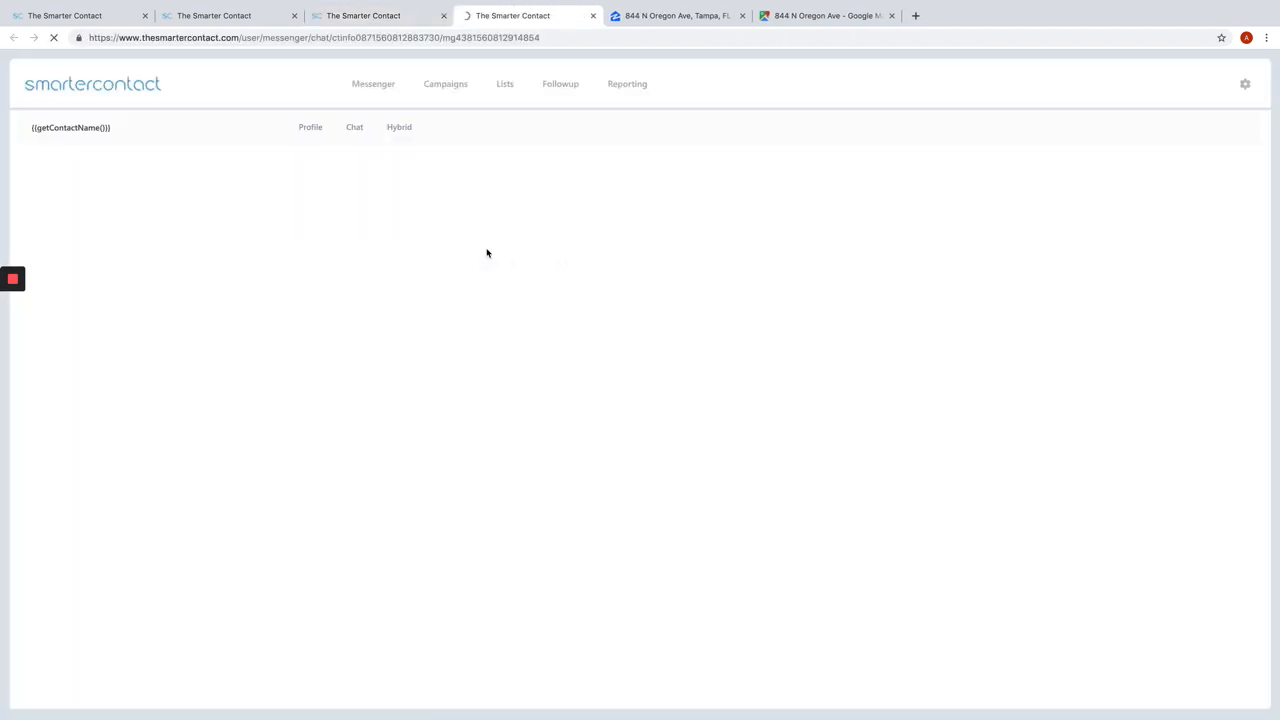
scroll(930, 540, "down", 5)
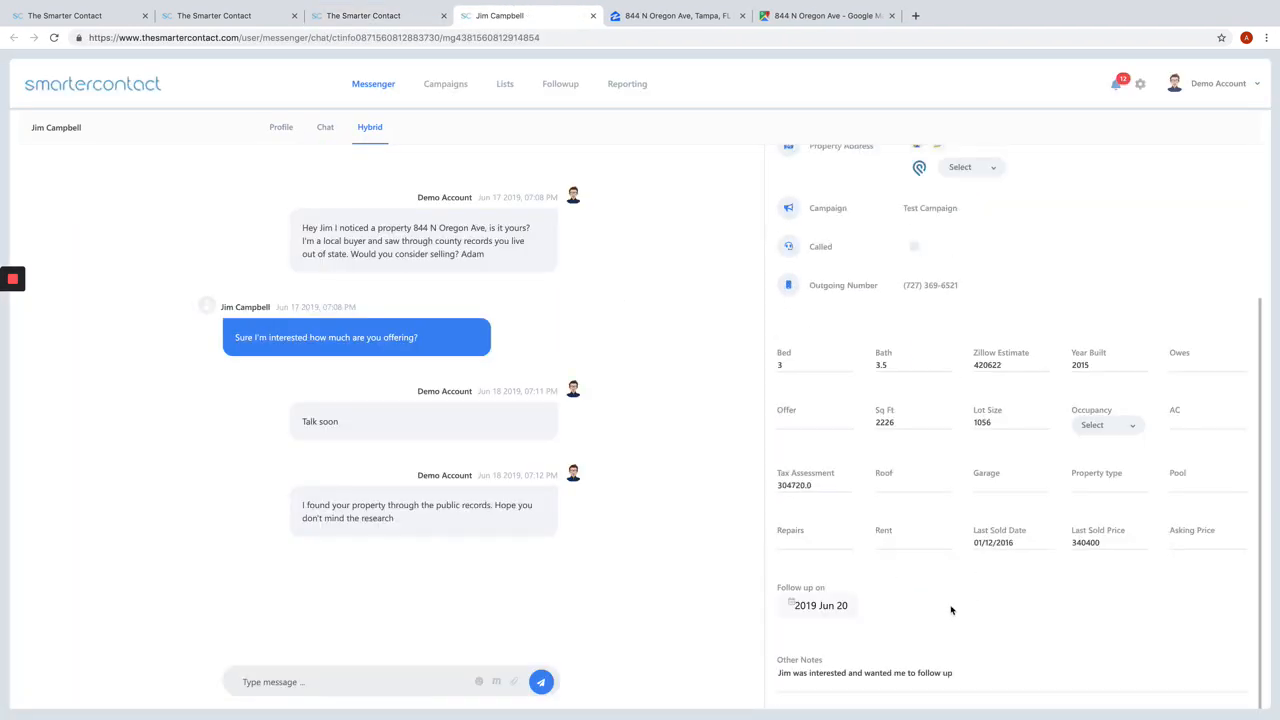
left_click(836, 610)
scroll(950, 590, "down", 2)
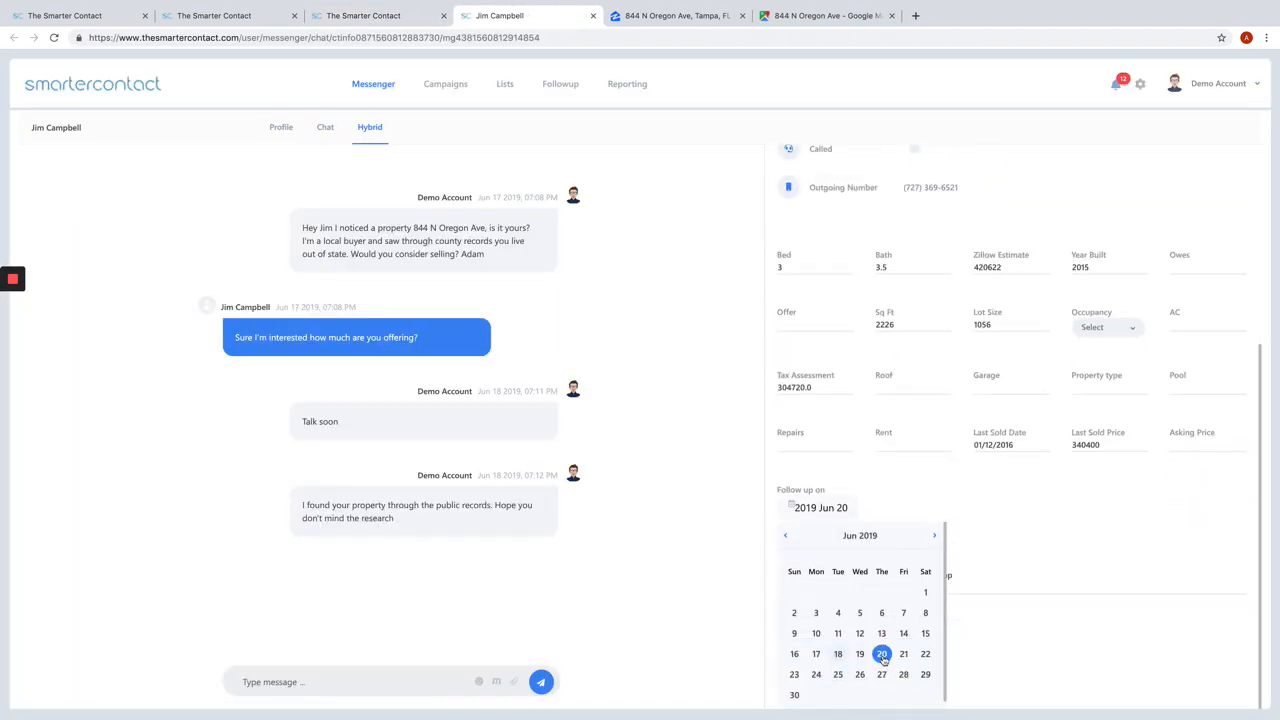
left_click(881, 657)
scroll(880, 540, "up", 3)
scroll(880, 538, "down", 1)
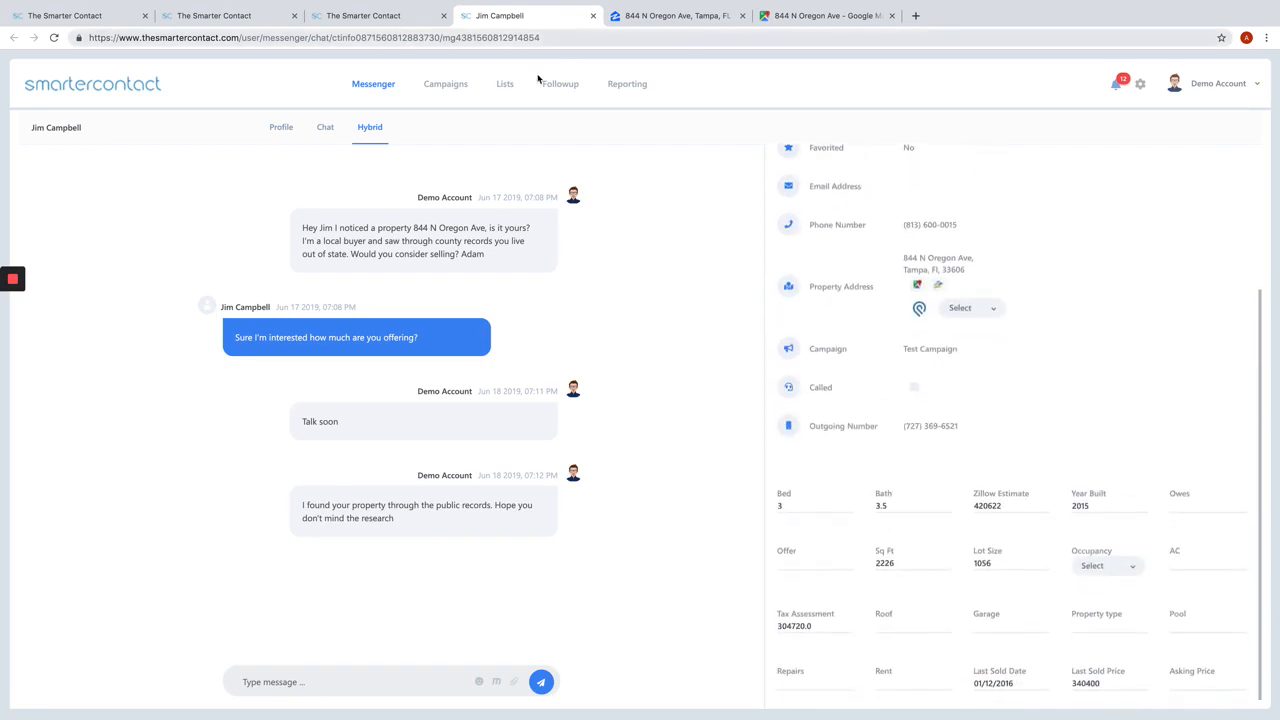
left_click(558, 84)
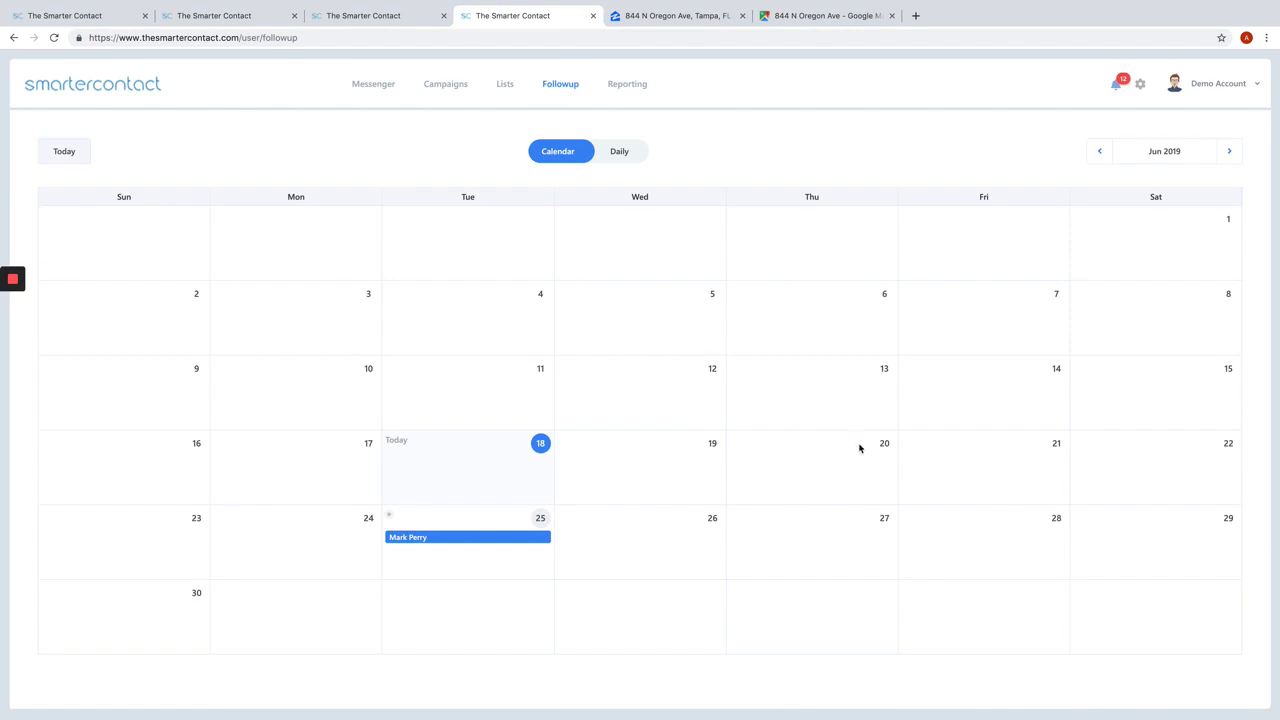
Step: Open the second lead in the inbox, set its follow-up date to 2019 Jun 21, and view the Followup calendar
left_click(376, 86)
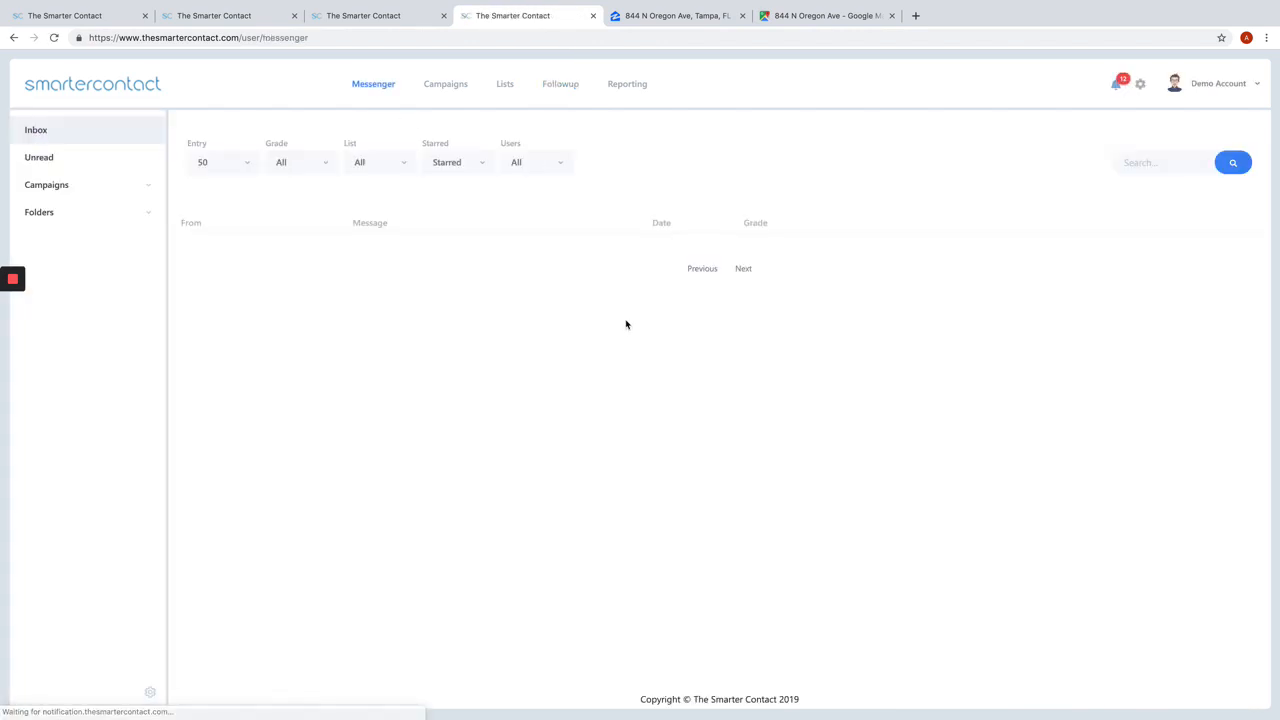
left_click(508, 290)
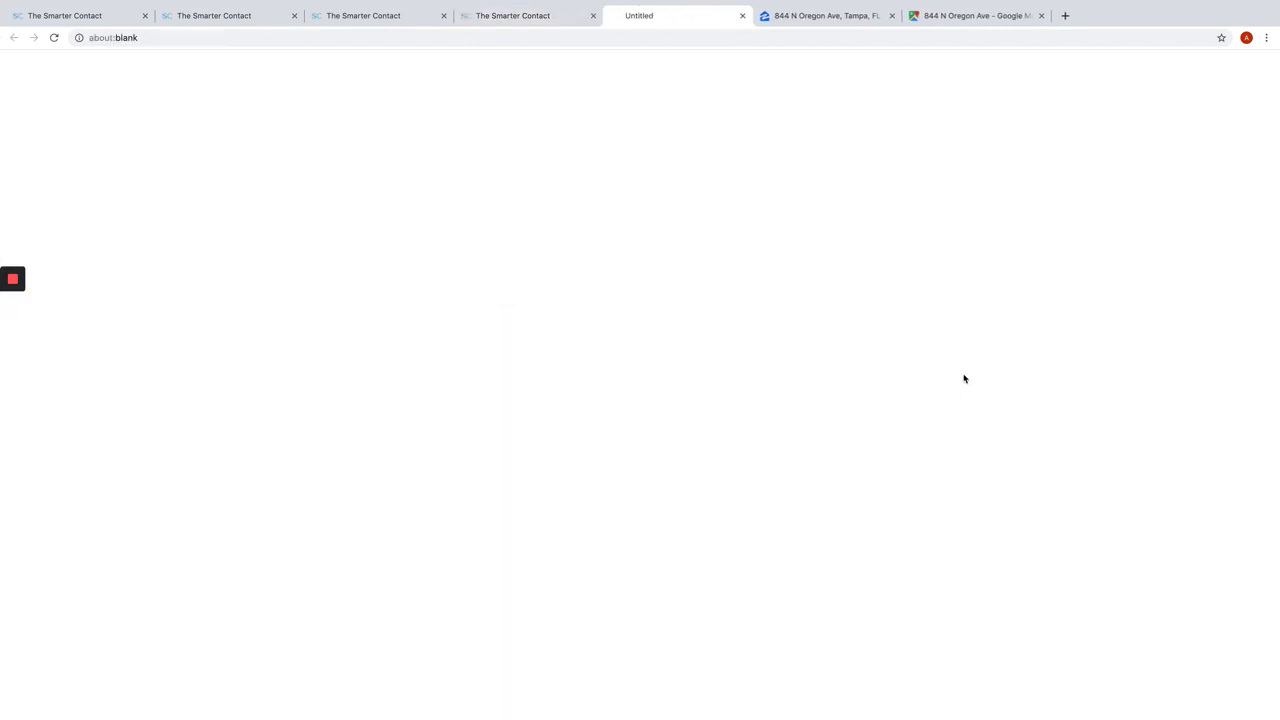
scroll(930, 385, "down", 3)
left_click(816, 607)
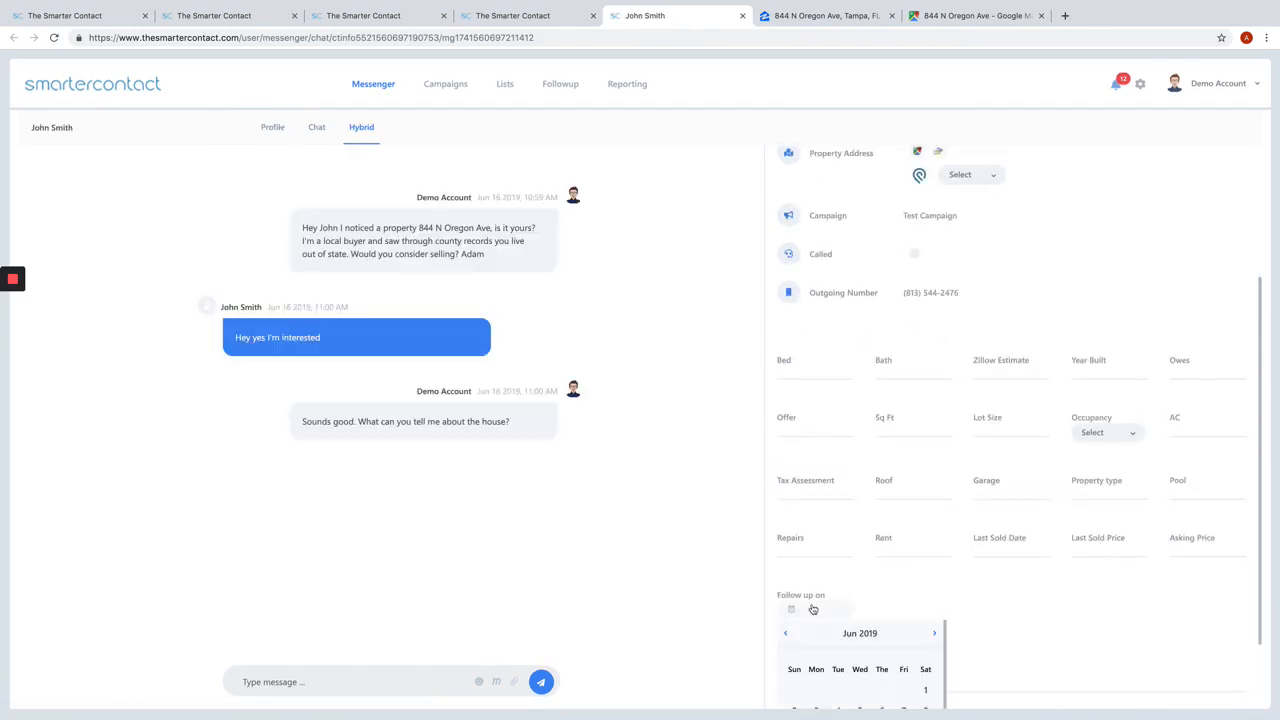
scroll(893, 640, "down", 2)
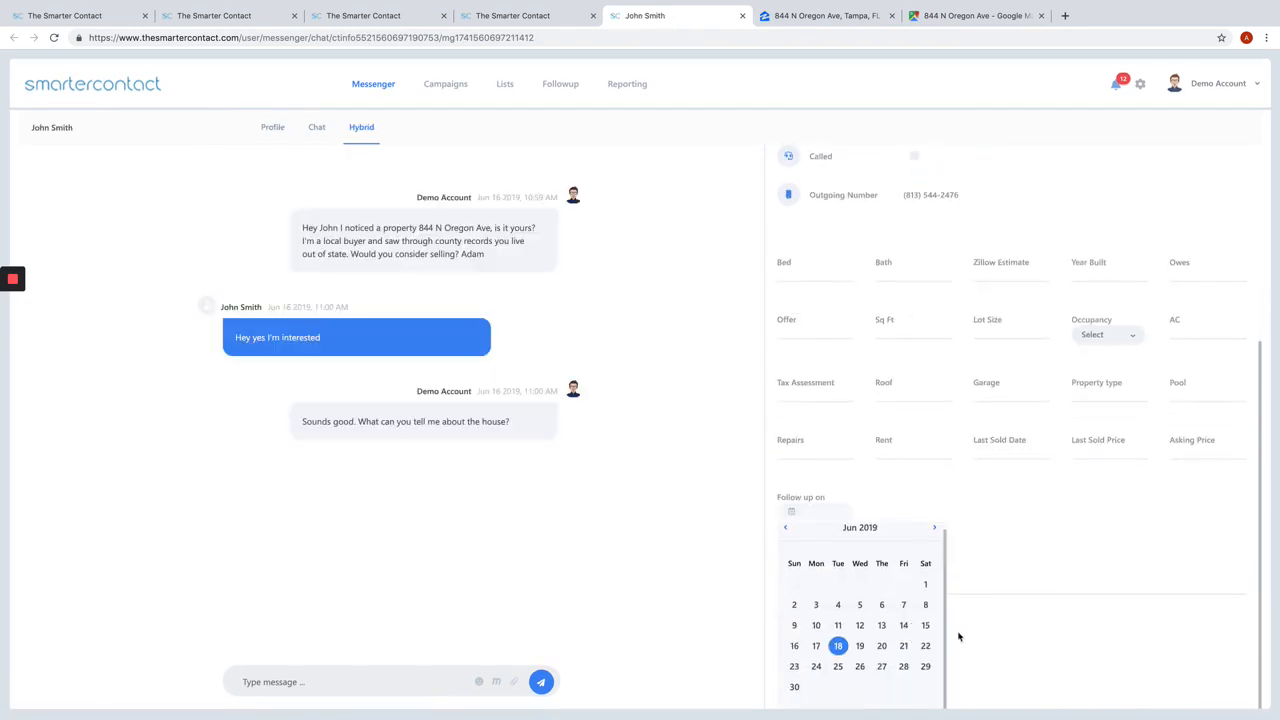
left_click(903, 648)
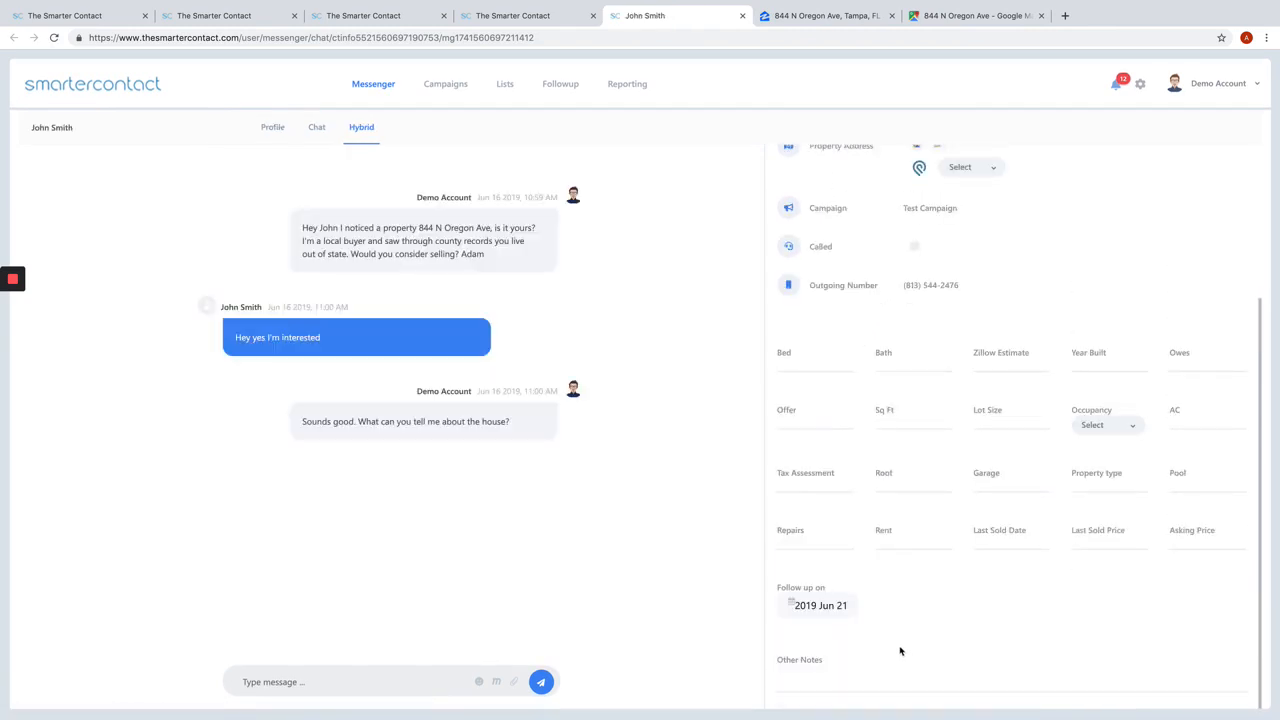
left_click(556, 88)
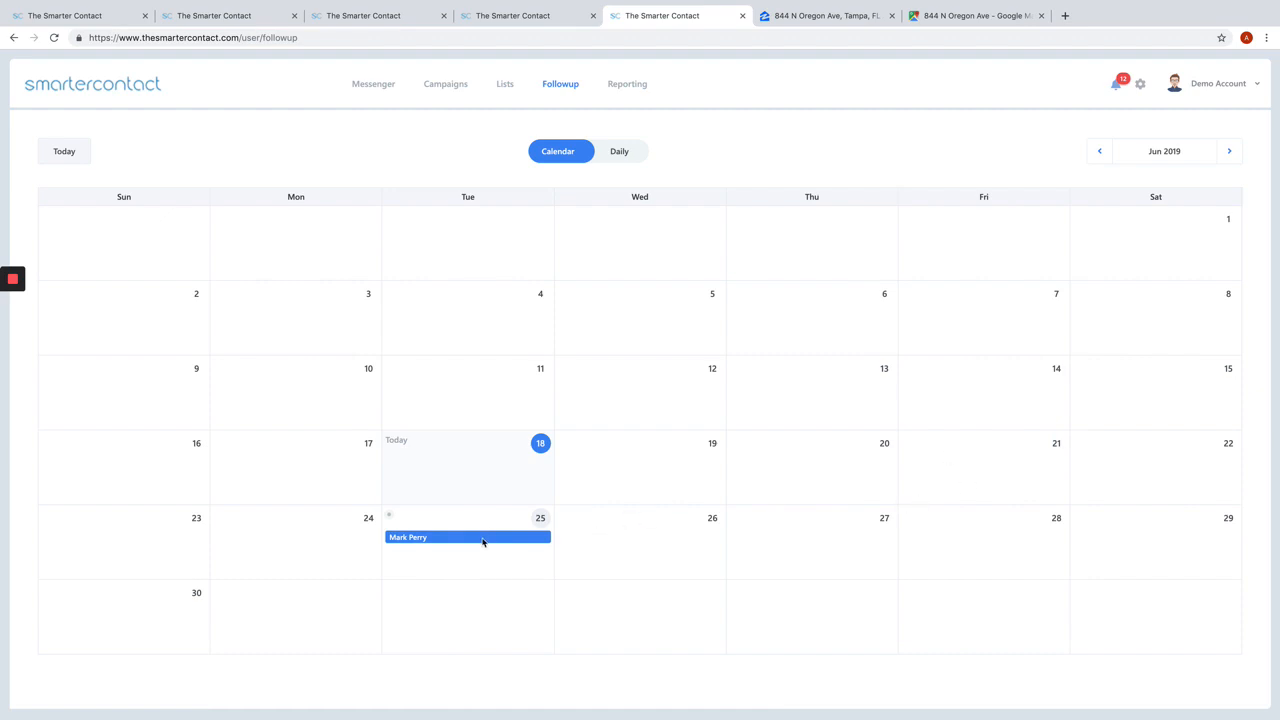
Step: Open the lead scheduled for June 25 from the follow-up calendar, review its details, and open it again from the Daily view
left_click(425, 538)
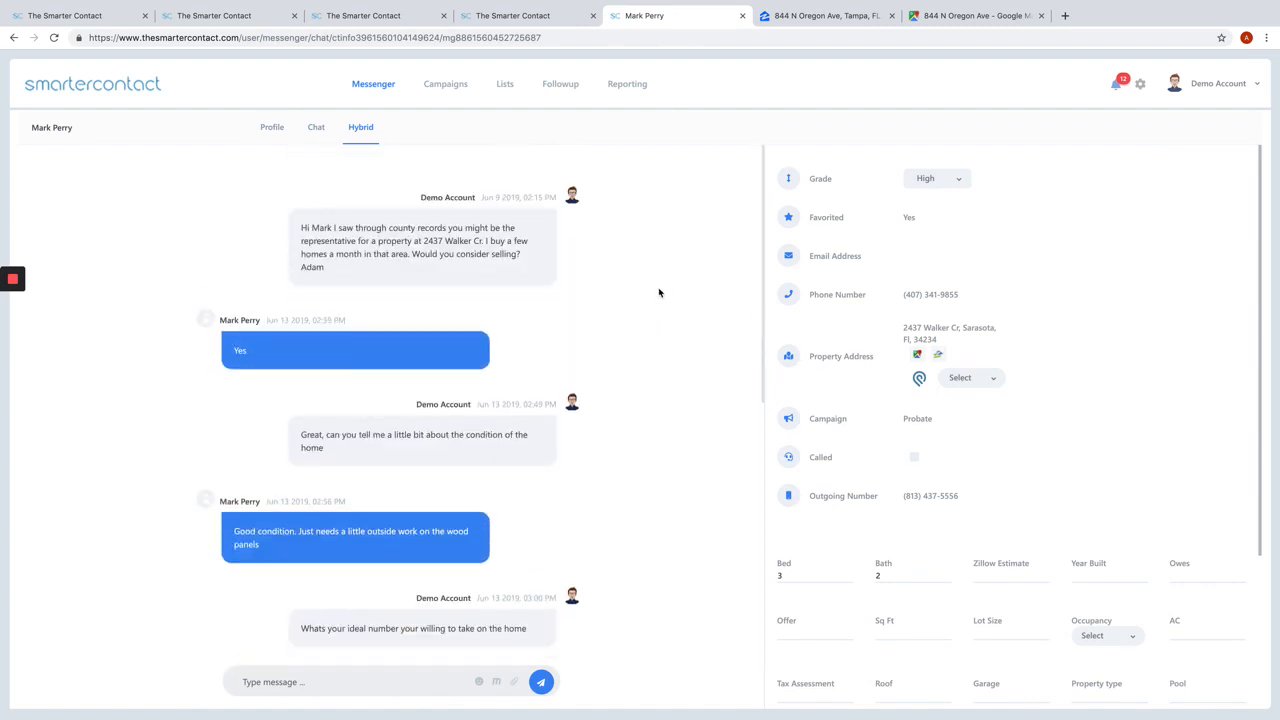
scroll(923, 289, "down", 3)
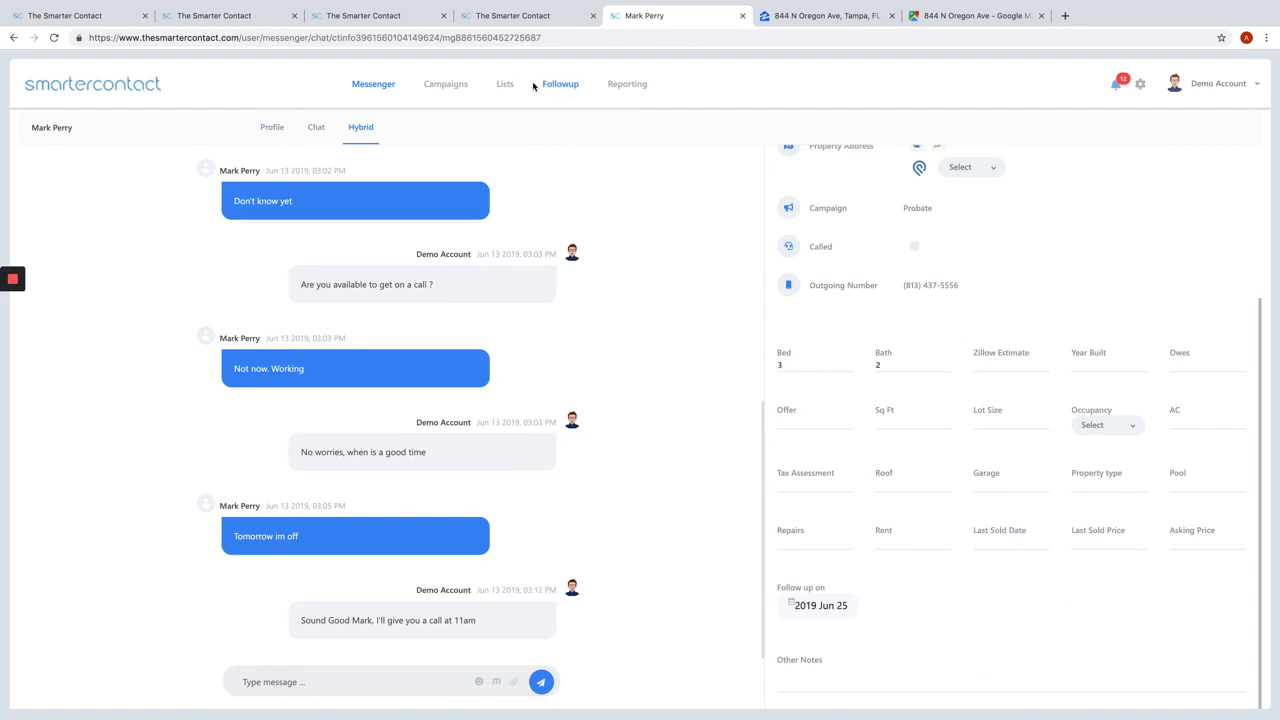
left_click(563, 86)
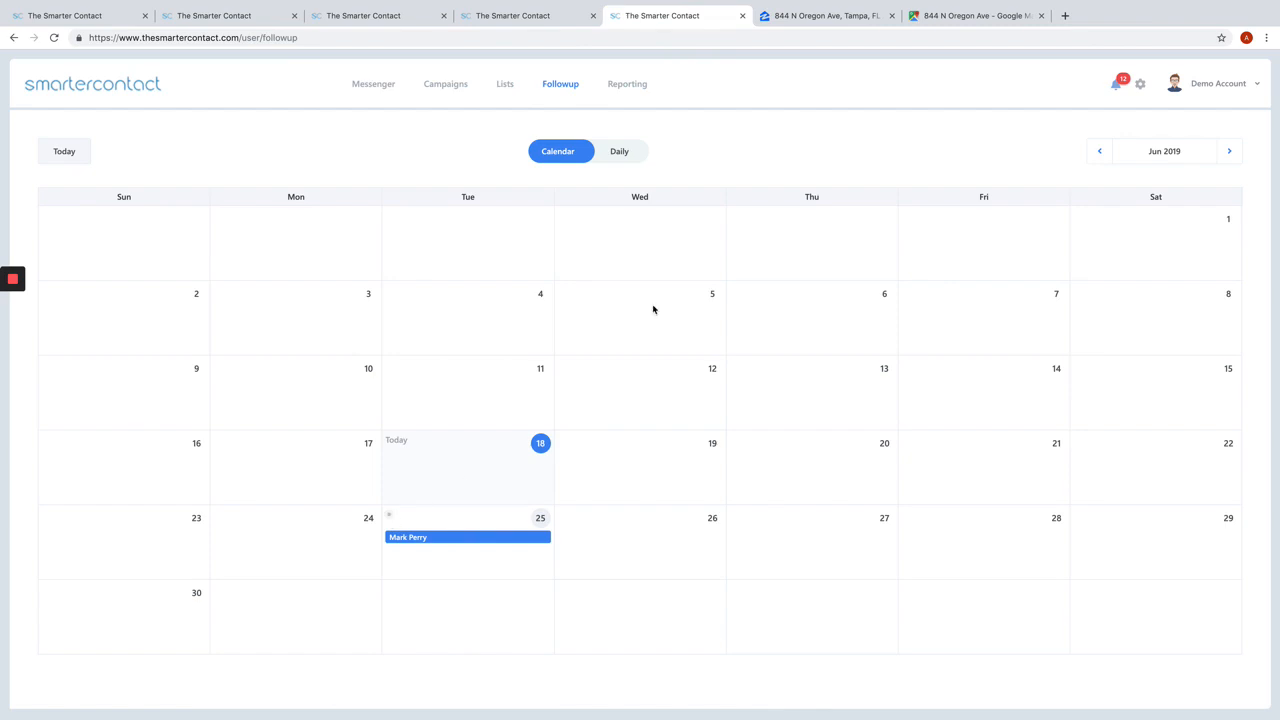
left_click(620, 152)
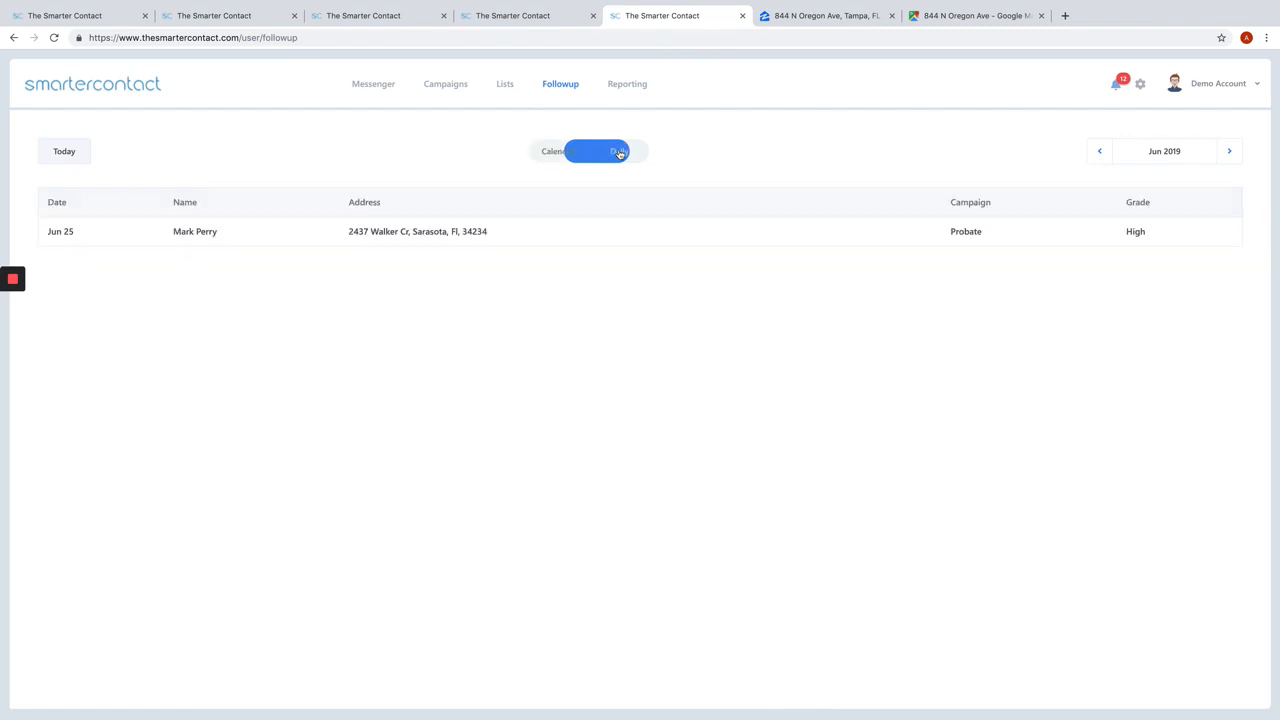
left_click(471, 235)
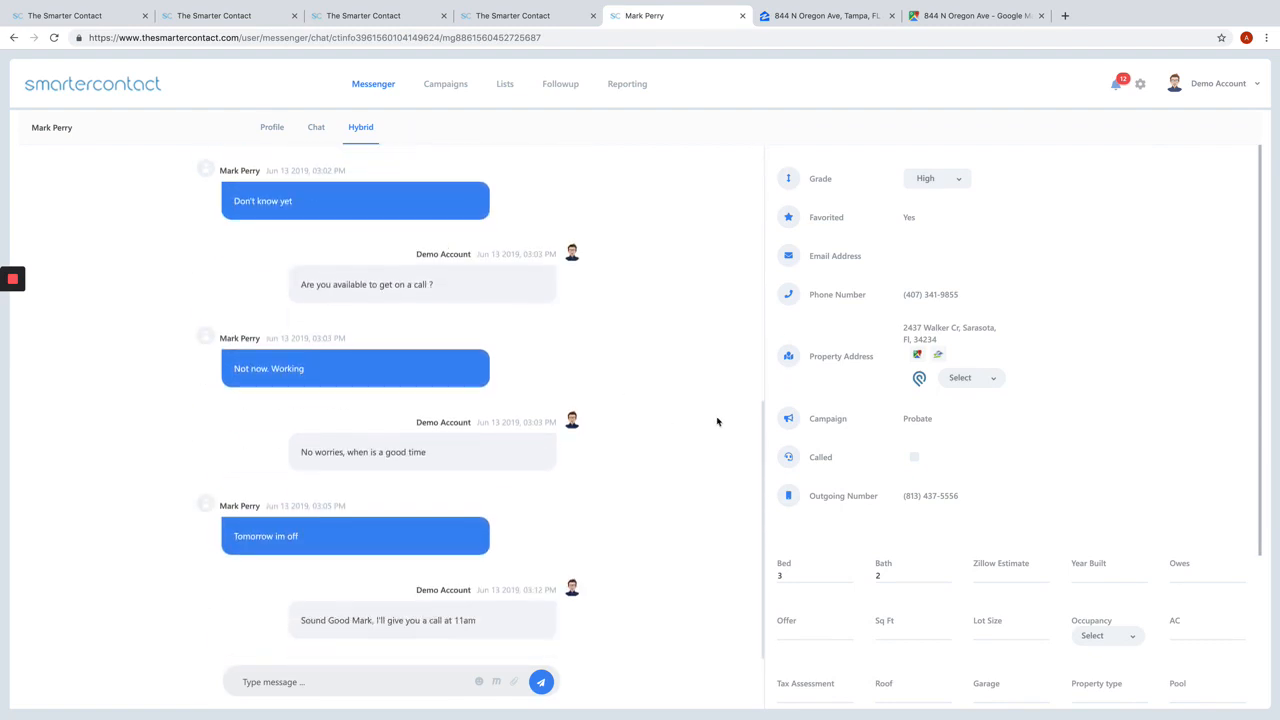
Step: Upload the contact file "Test File - Sheet1" from the Downloads folder as a new list
left_click(505, 86)
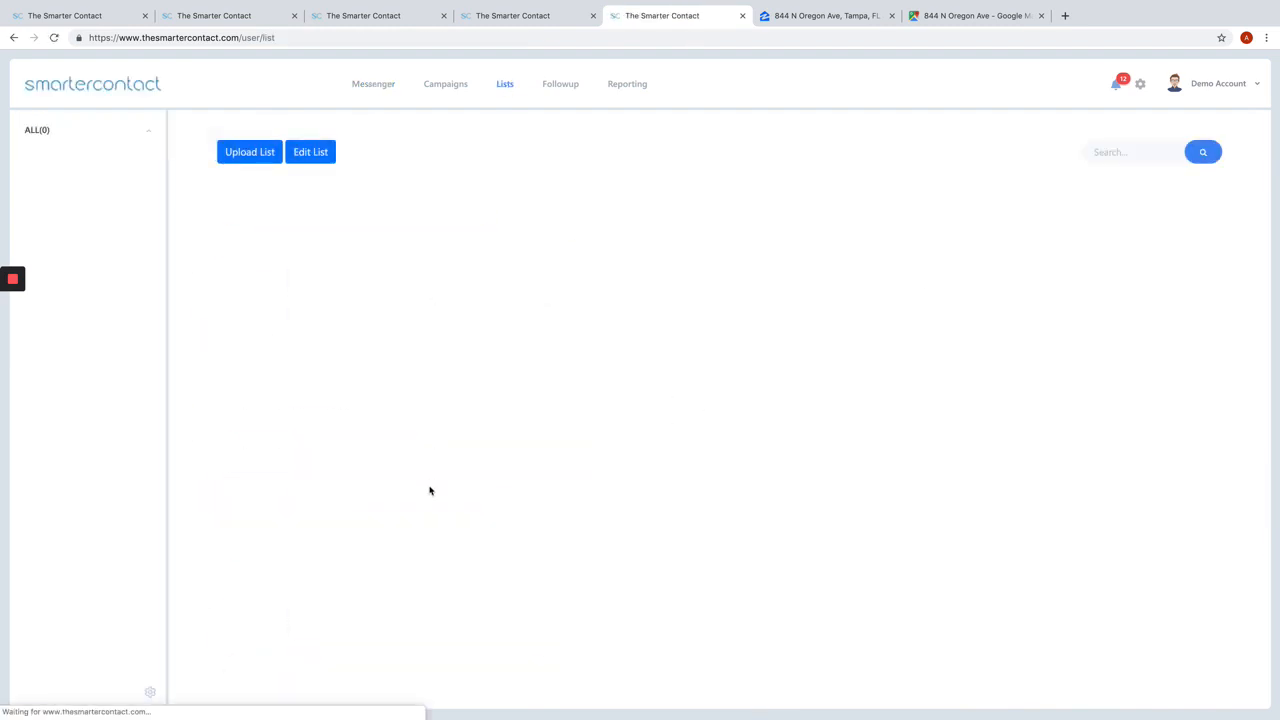
left_click(249, 160)
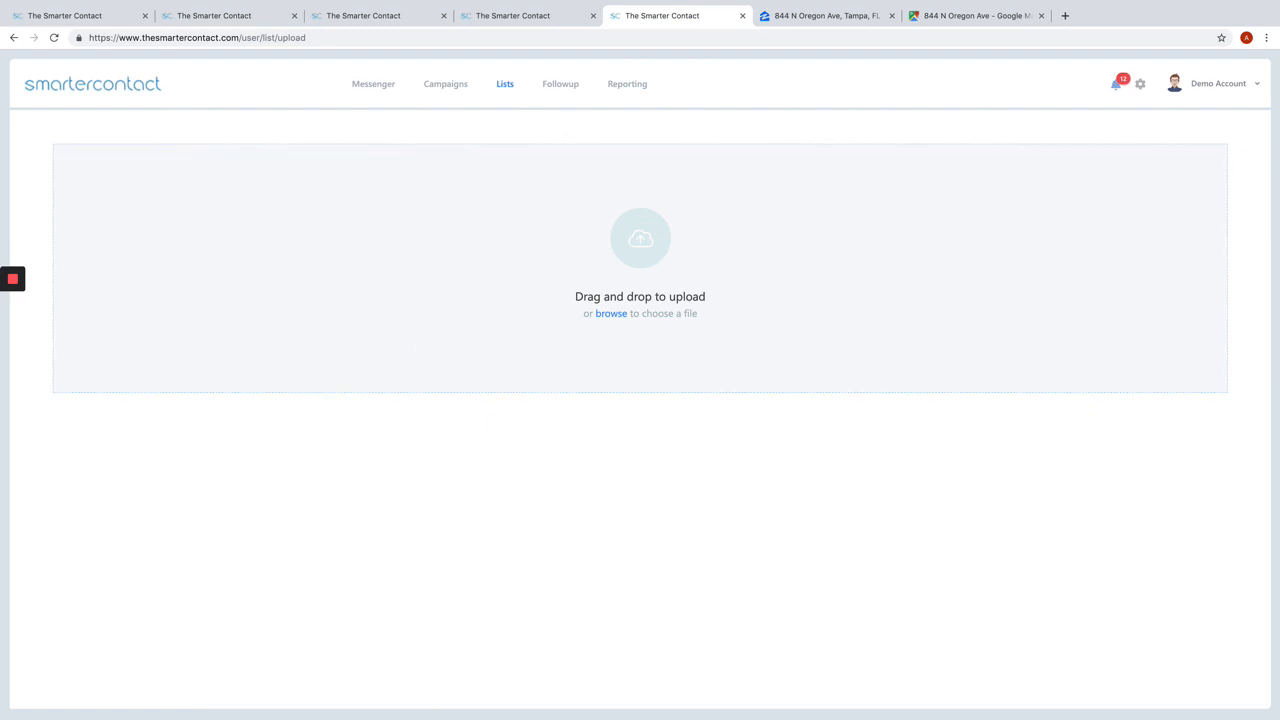
mouse_move(717, 700)
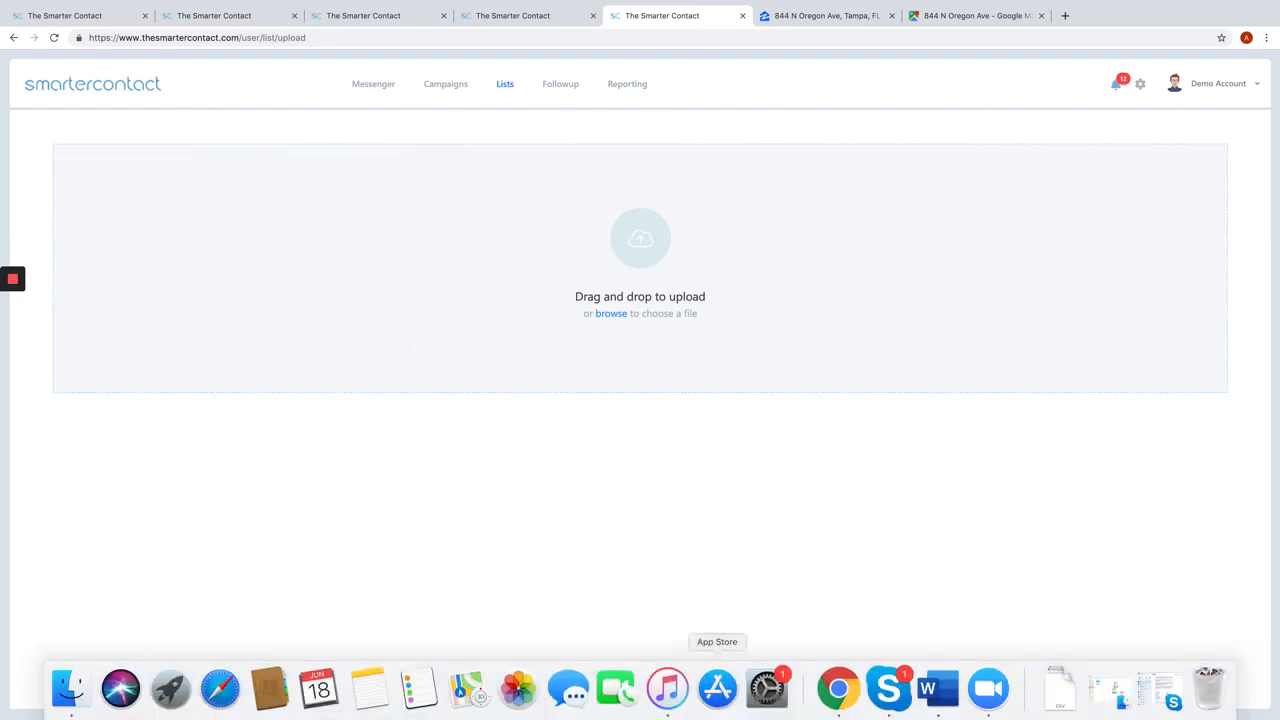
left_click(1061, 695)
left_click_drag(1047, 640, 586, 291)
left_click(648, 313)
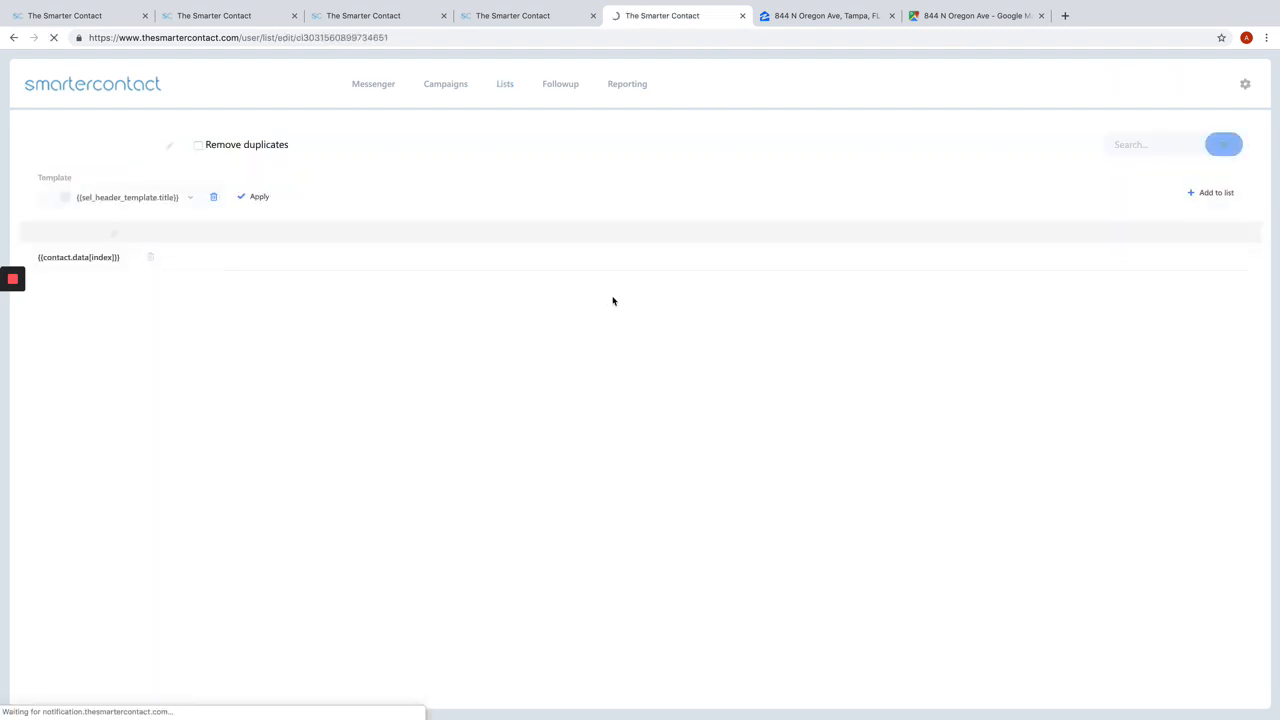
Step: Map the first three columns of the uploaded list to First Name, Last Name and Address
left_click(55, 233)
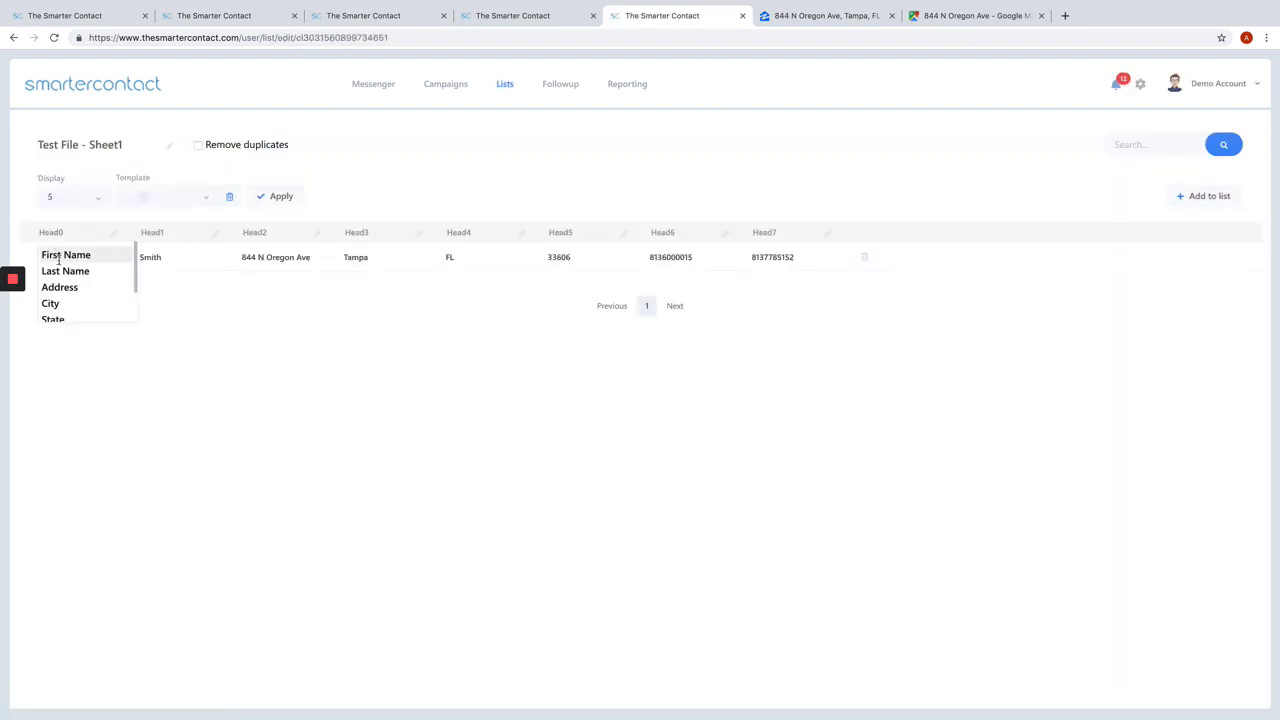
left_click(59, 257)
left_click(186, 232)
left_click(165, 271)
left_click(278, 232)
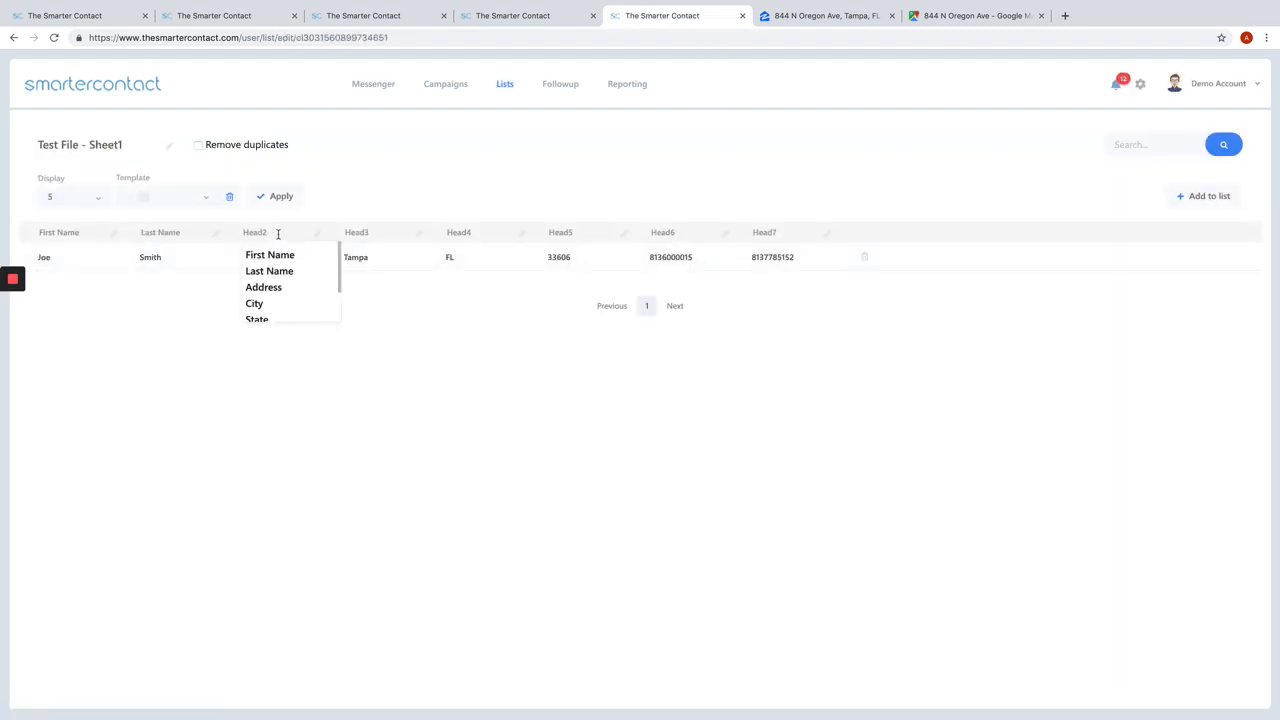
left_click(263, 287)
left_click(258, 228)
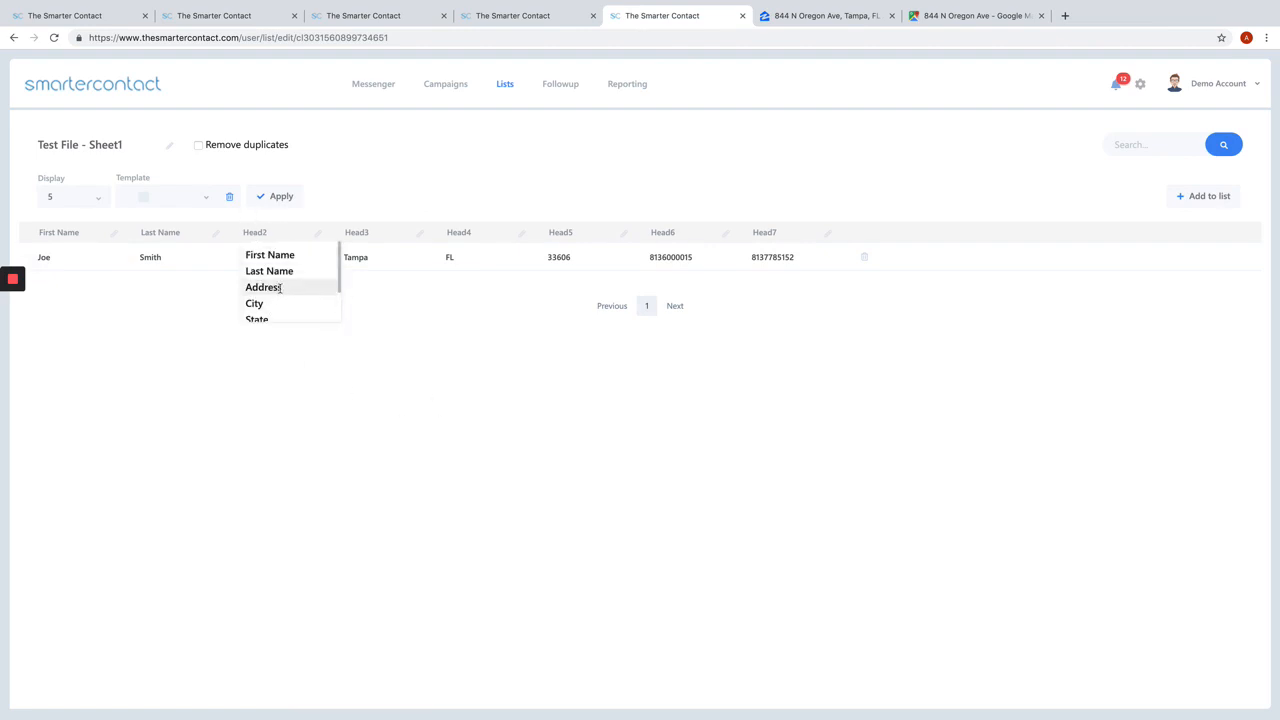
left_click(265, 287)
Step: Map the fourth, fifth and sixth columns of the uploaded list to City, State and Zip
left_click(356, 232)
left_click(365, 303)
left_click(470, 232)
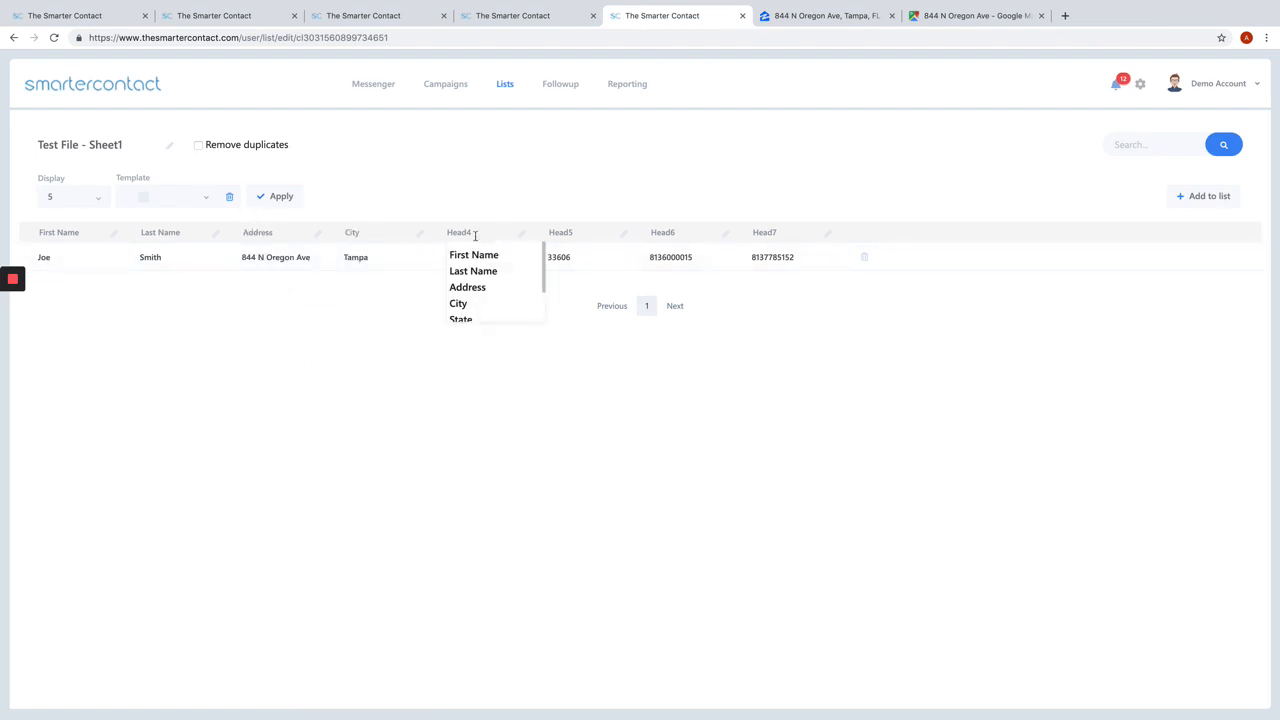
left_click(462, 318)
left_click(572, 236)
scroll(569, 300, "down", 2)
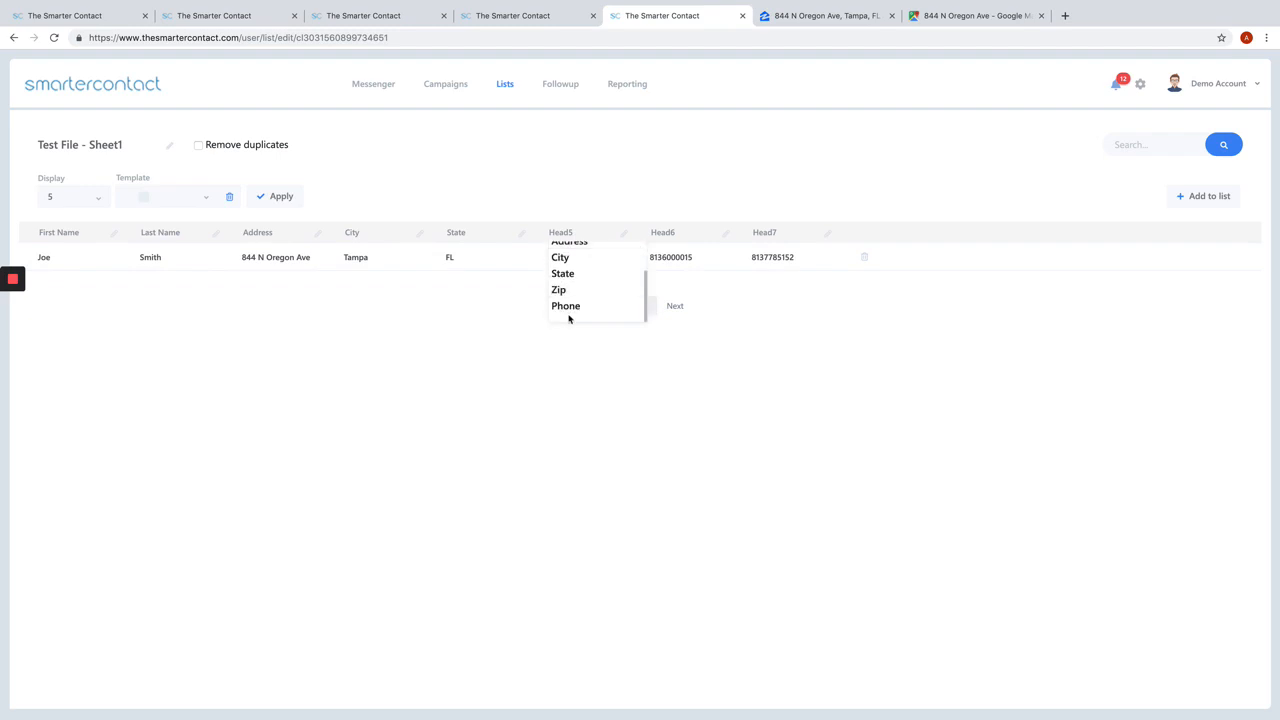
left_click(560, 289)
Step: Map both remaining phone number columns of the uploaded list to Phone
left_click(657, 229)
left_click(665, 234)
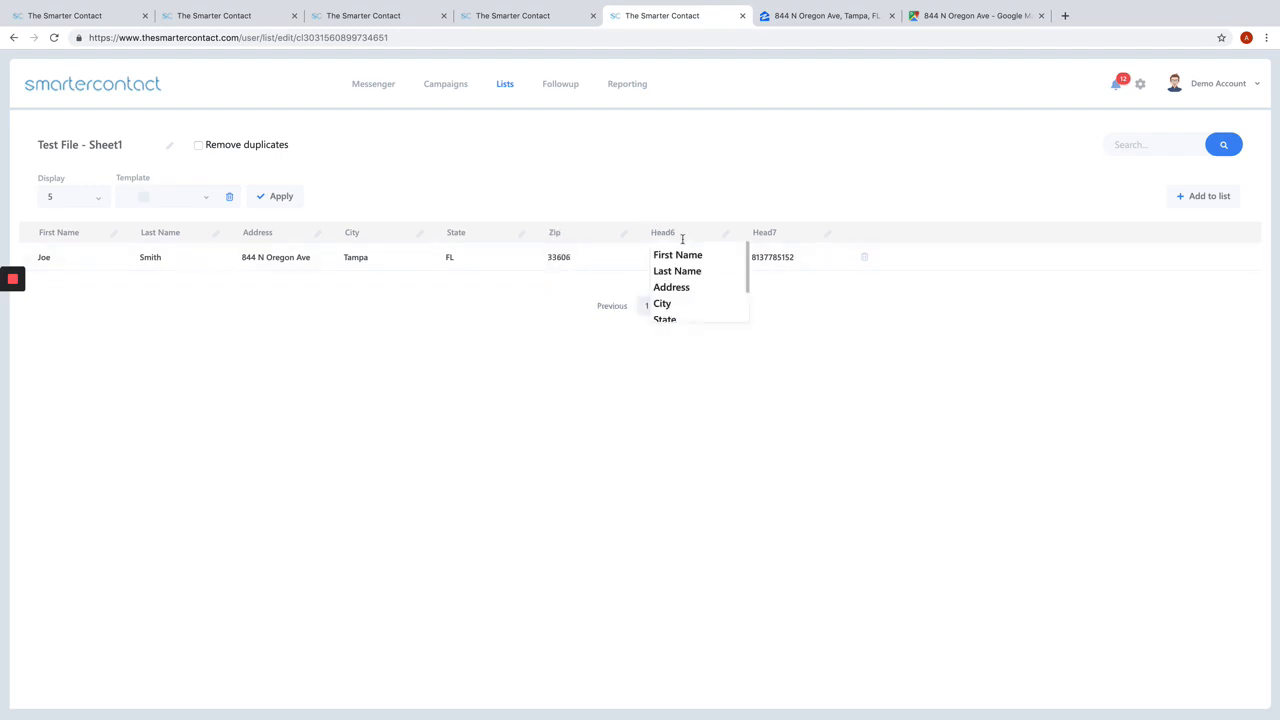
scroll(683, 286, "down", 2)
left_click(668, 306)
left_click(786, 236)
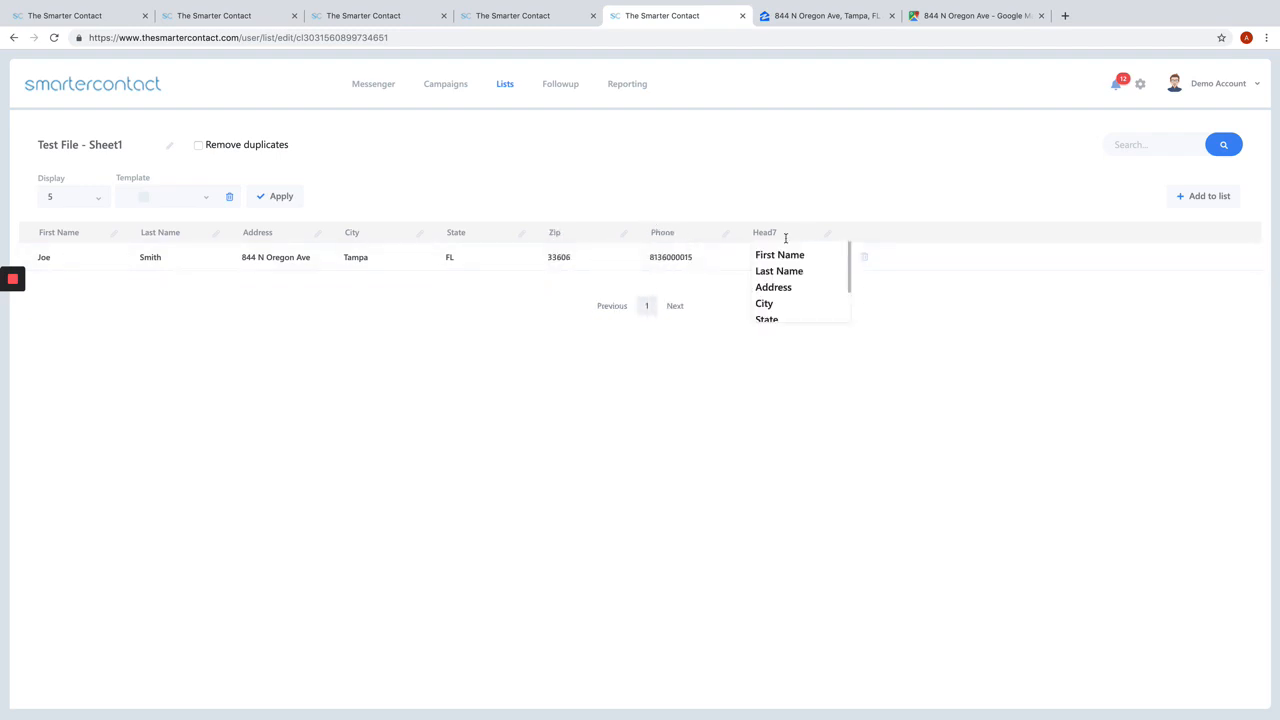
scroll(760, 300, "down", 2)
left_click(761, 307)
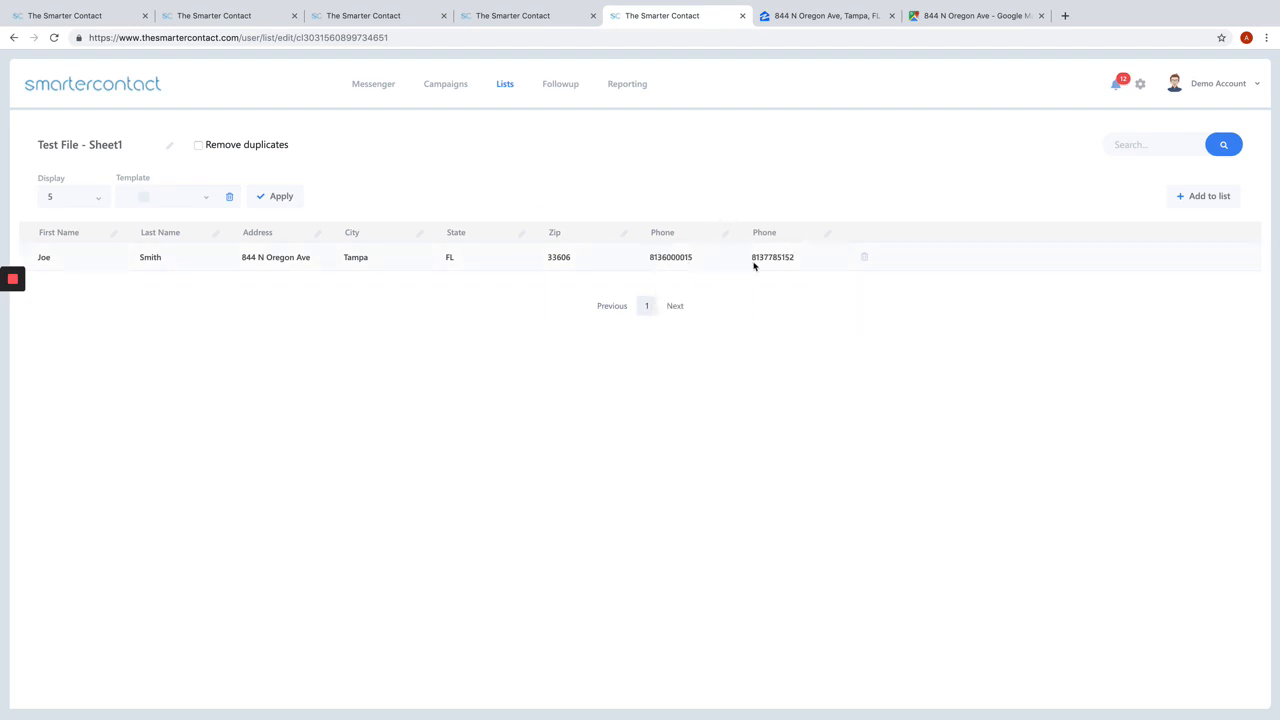
Step: Check the template options without choosing one, and apply the column mapping to save the Test File - Sheet1 list
left_click(203, 198)
mouse_move(822, 236)
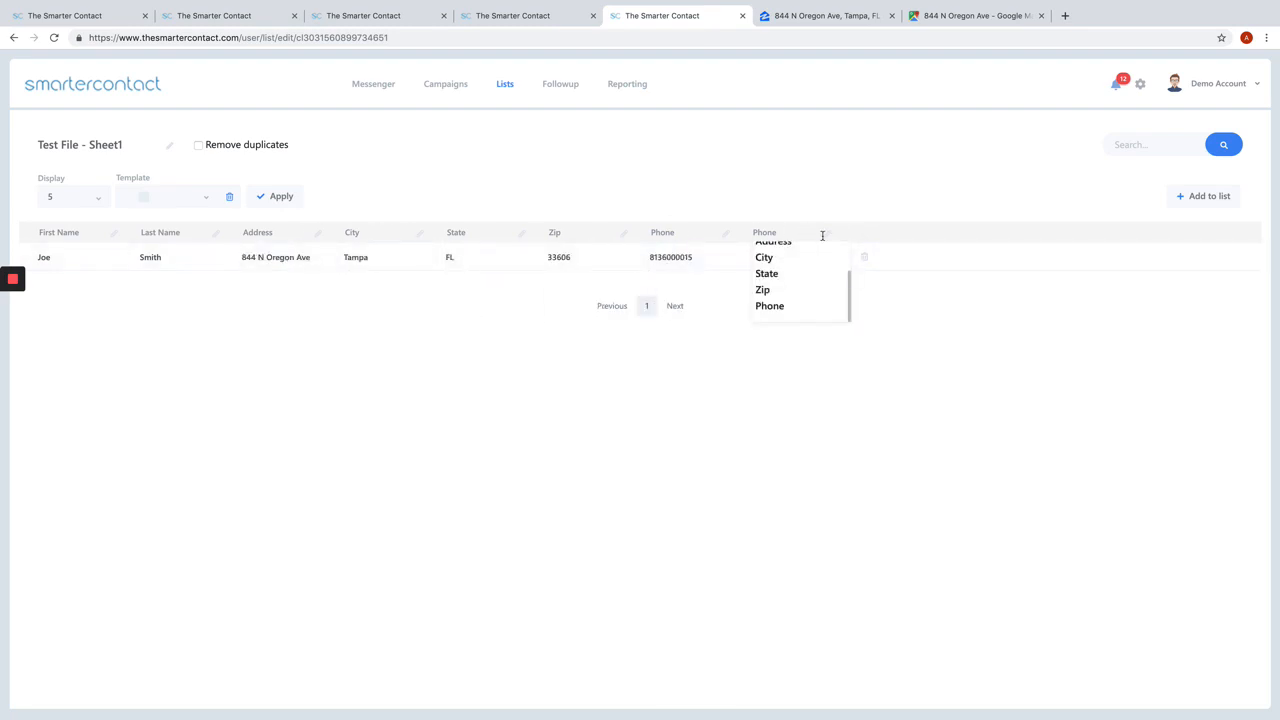
left_click(206, 200)
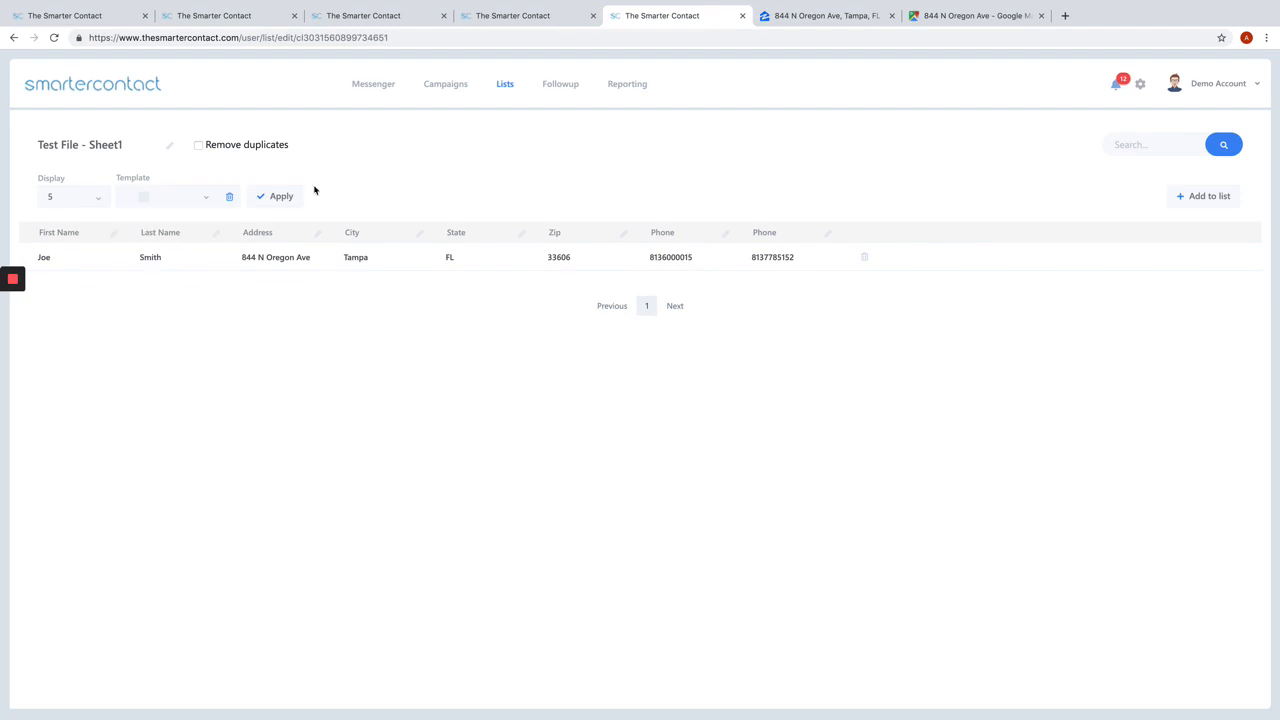
left_click(281, 198)
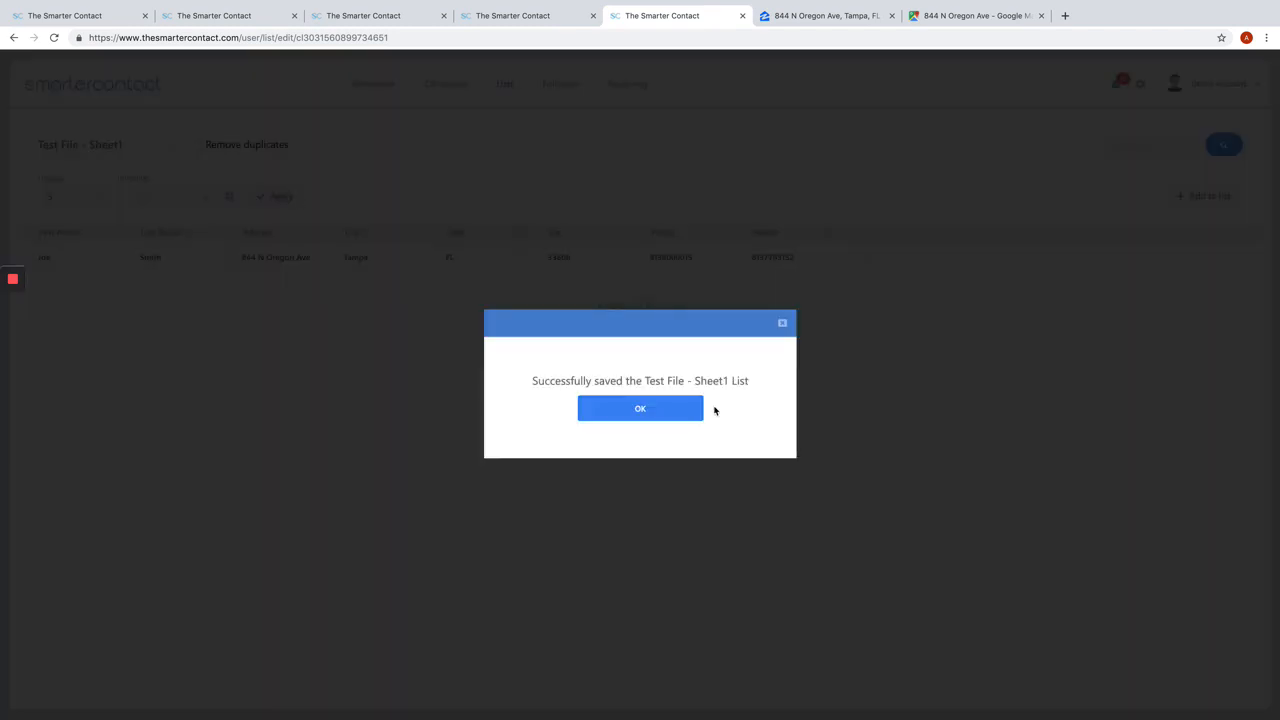
left_click(662, 407)
Step: Leave the list editor for the campaigns page and start a new campaign named "Demo account"
left_click(462, 90)
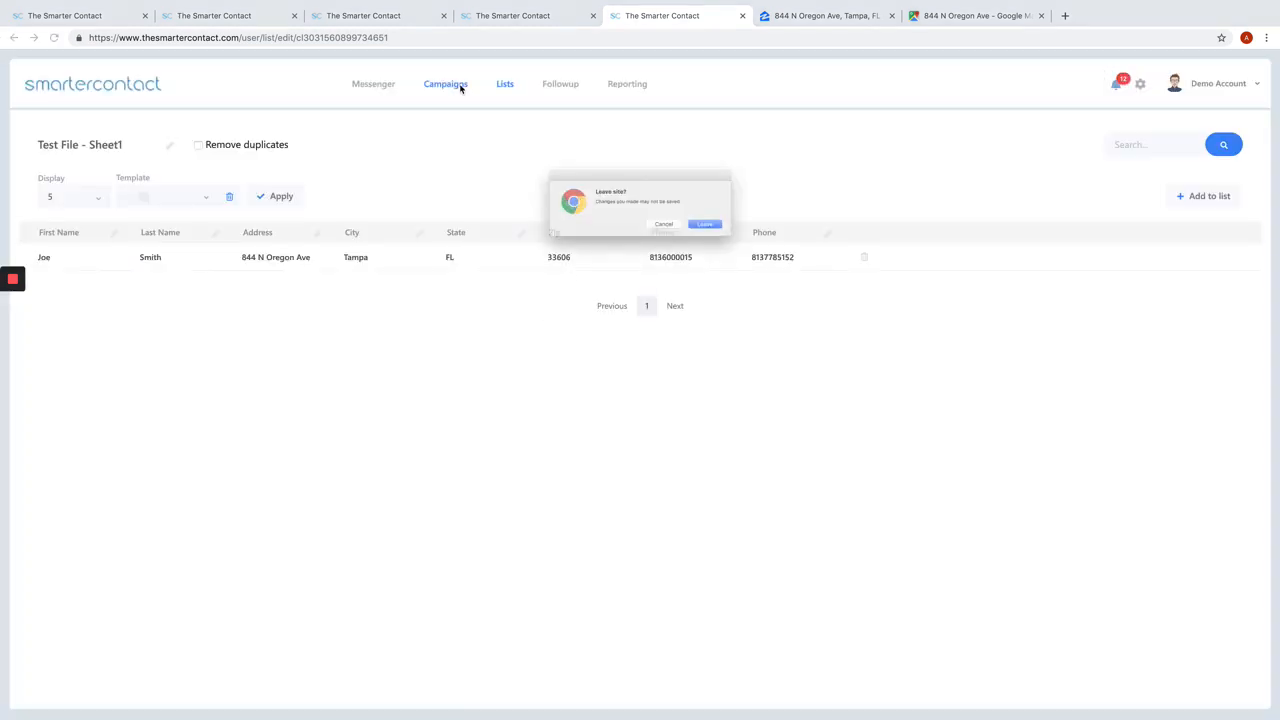
left_click(730, 234)
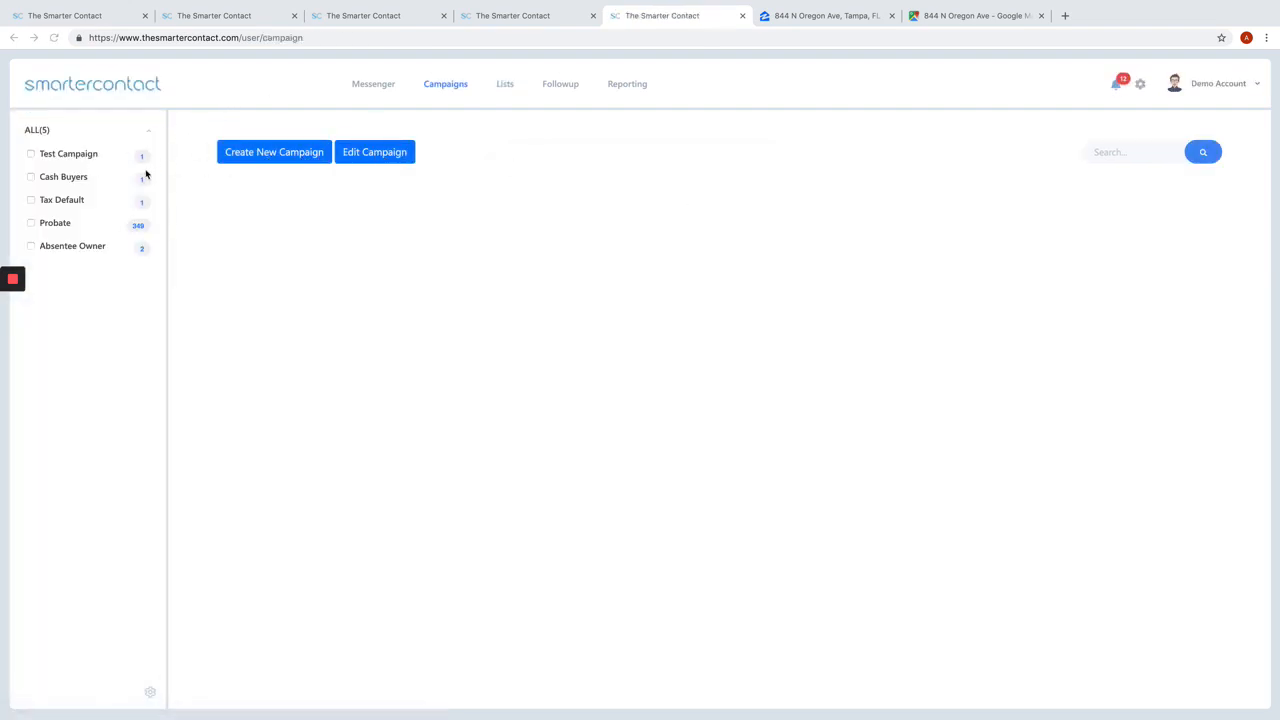
left_click(263, 154)
left_click(545, 159)
type("Demo account")
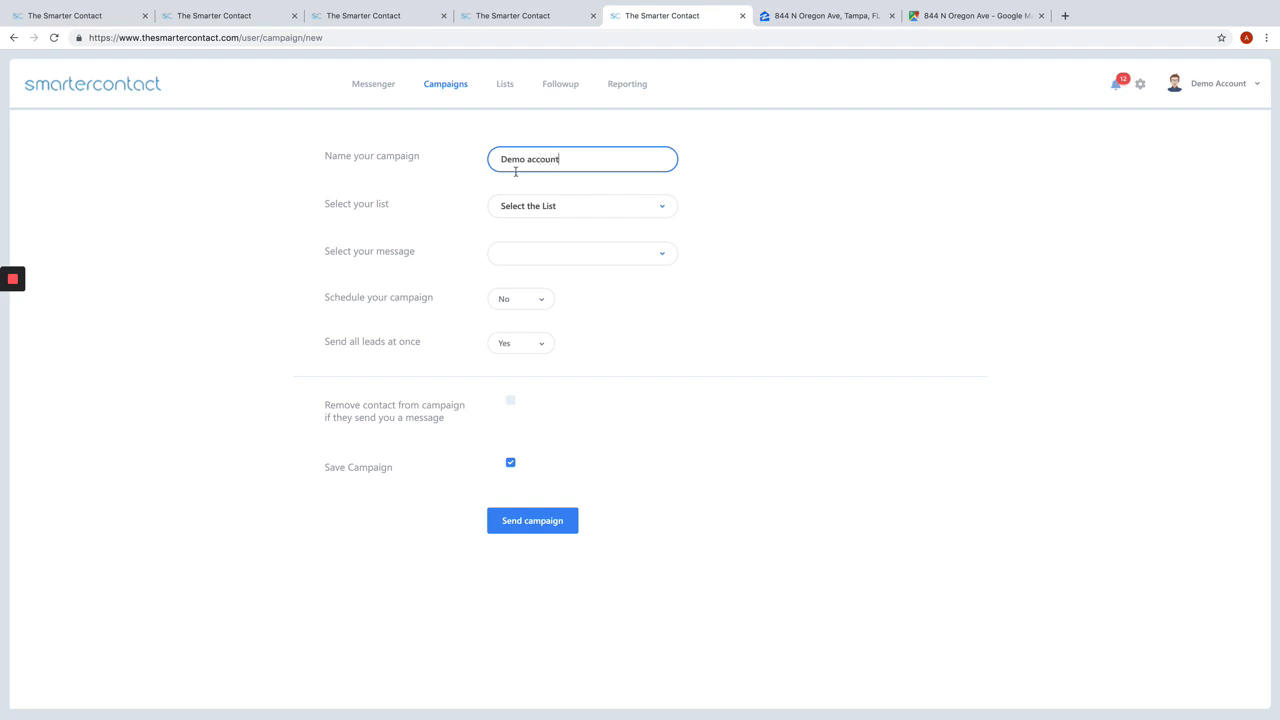
Step: Assign the Test File - Sheet1 list and the Absentee Owner message to the campaign
left_click(522, 206)
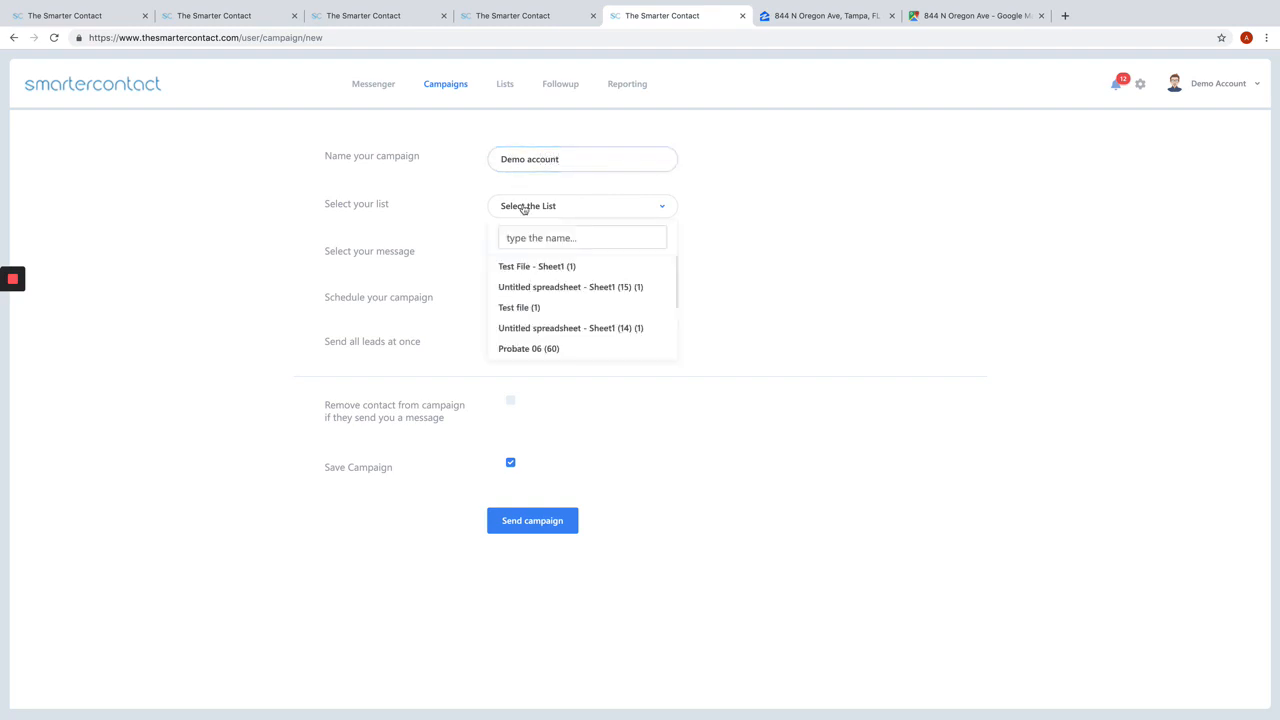
left_click(560, 268)
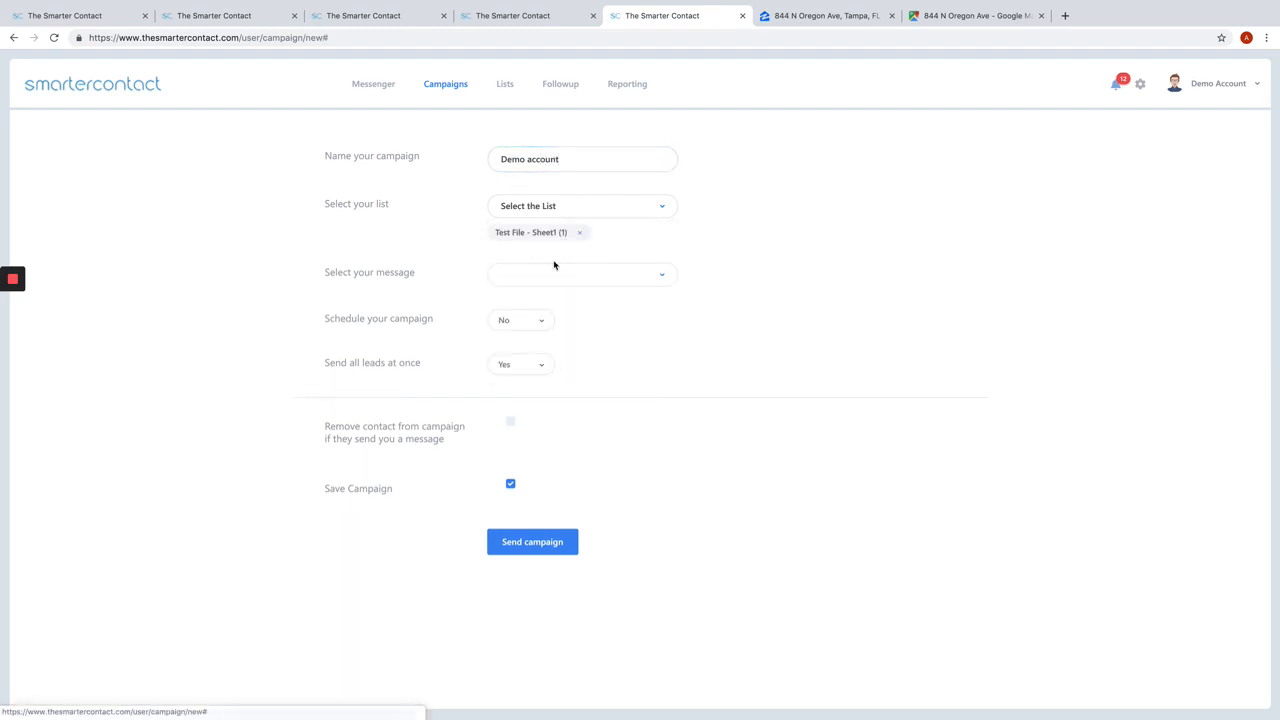
left_click(556, 278)
mouse_move(577, 327)
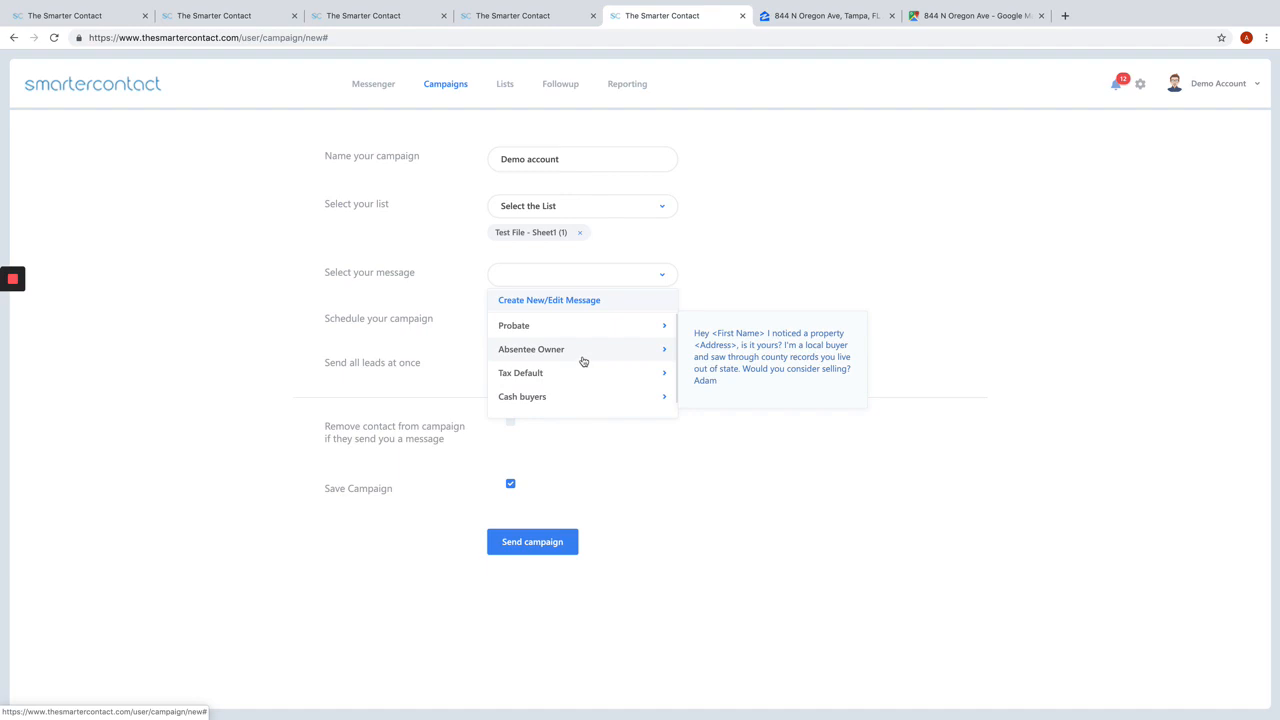
left_click(583, 355)
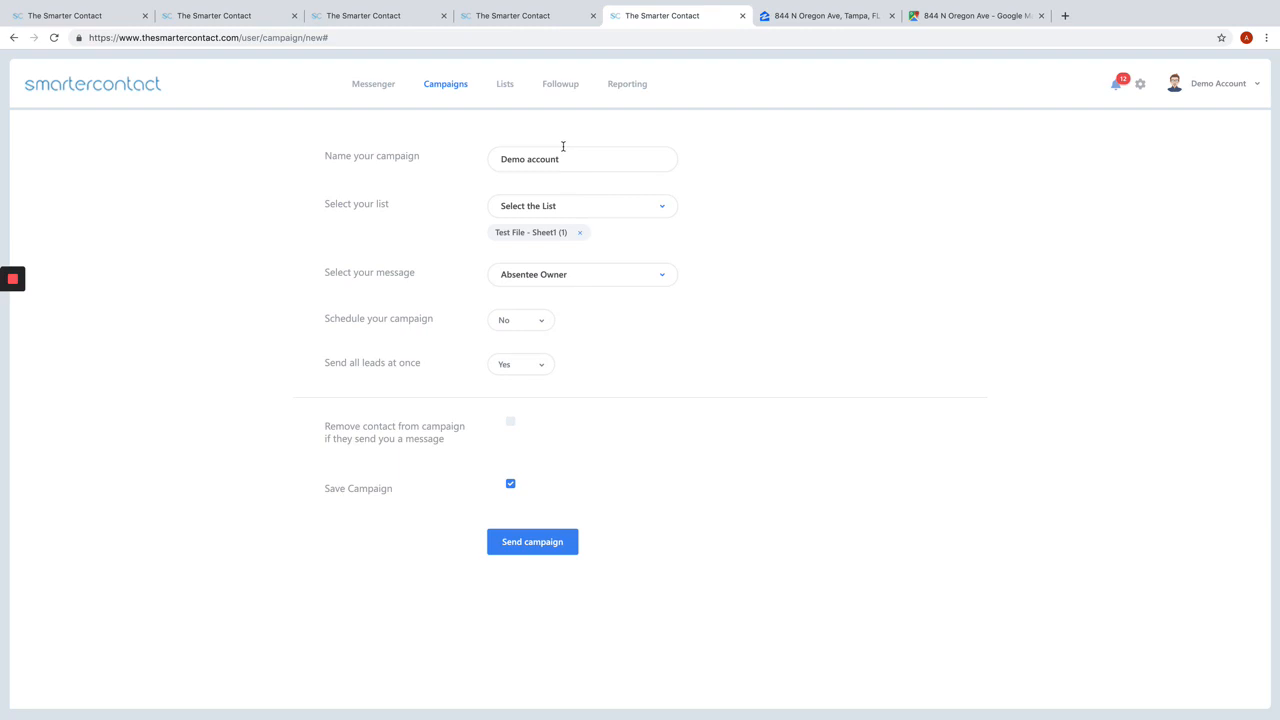
Step: Try scheduling the campaign for 2019 Jun 19, and turn scheduling back off
left_click(538, 320)
left_click(522, 352)
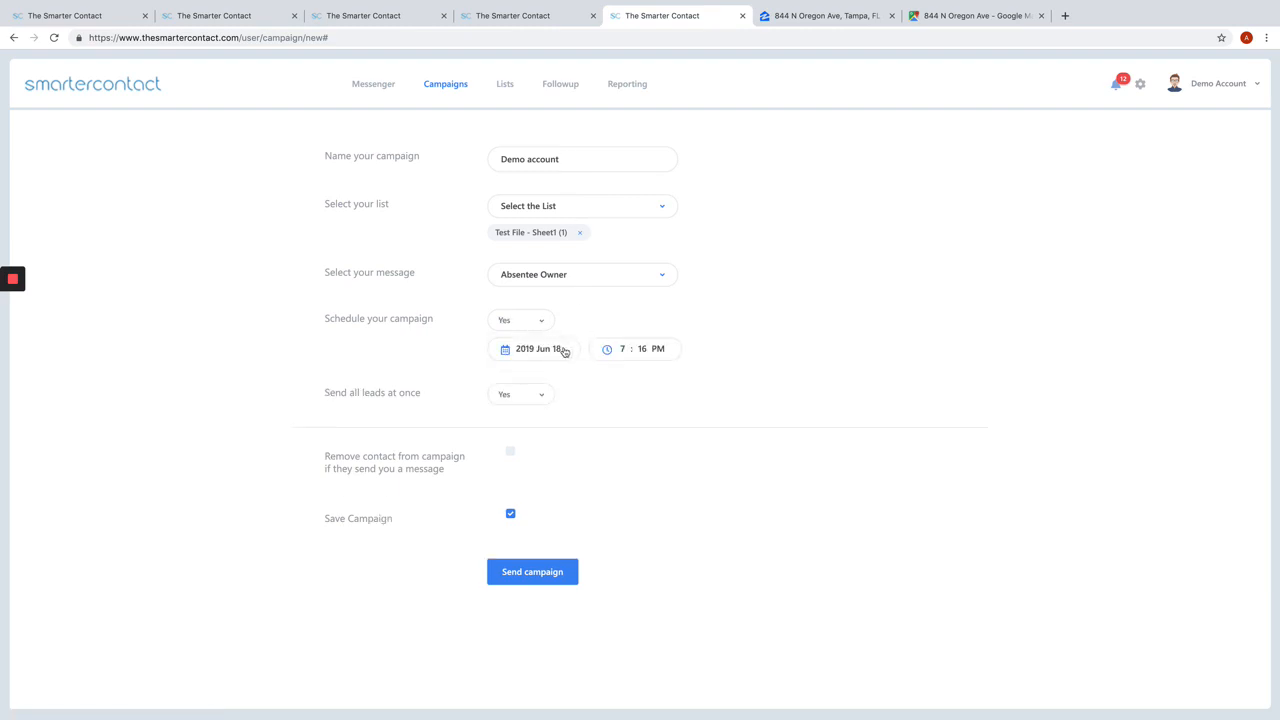
left_click(544, 356)
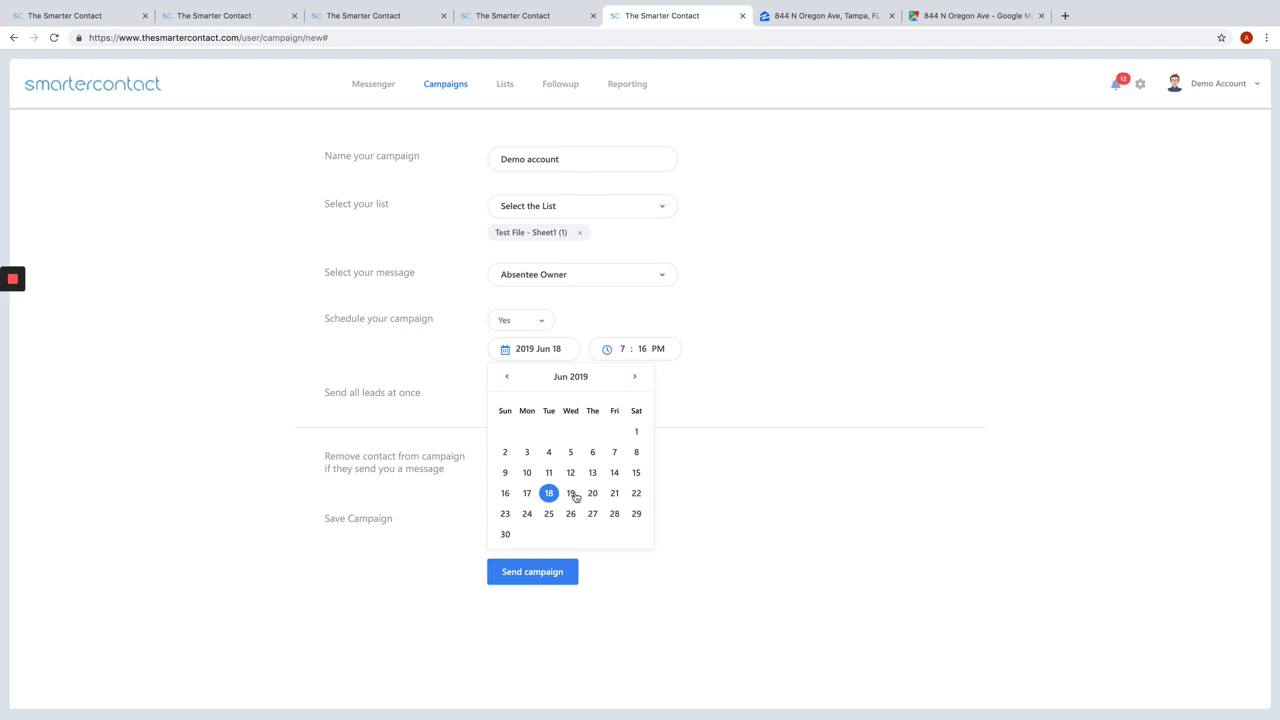
left_click(571, 493)
left_click(533, 322)
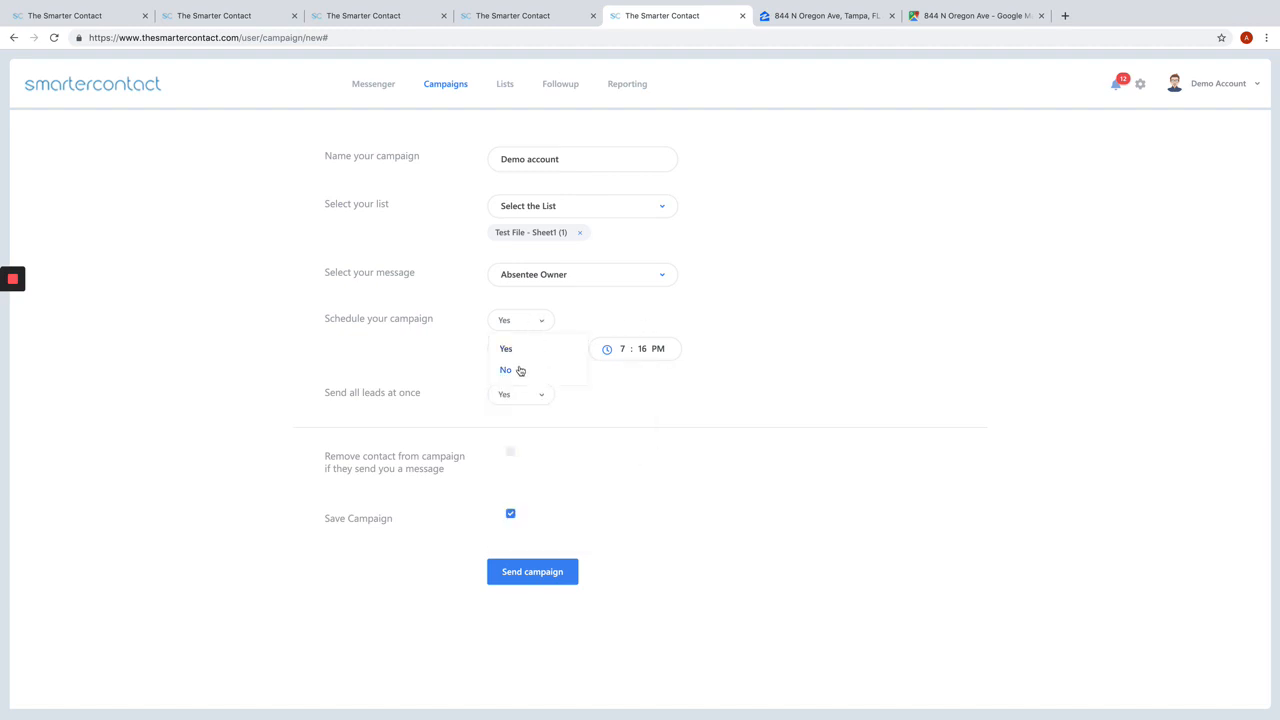
left_click(519, 370)
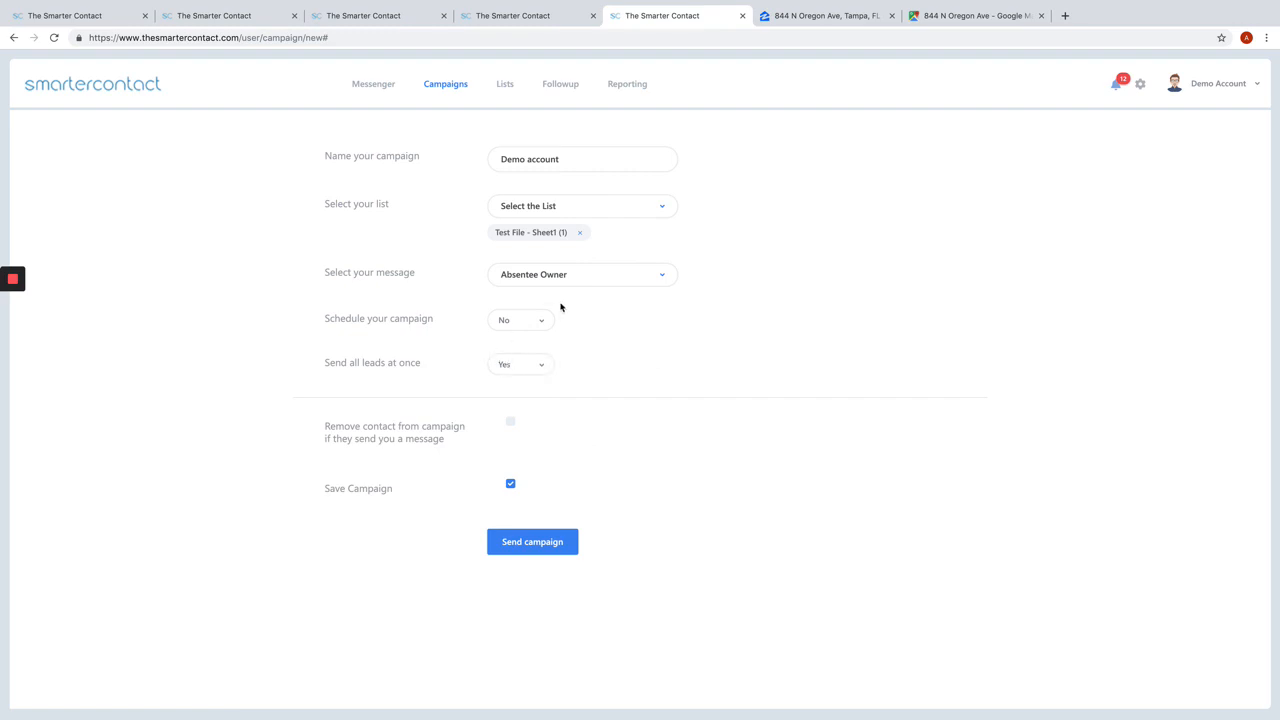
Step: Disable sending all leads at once and set the batches to 50 leads per 1 hour
left_click(525, 372)
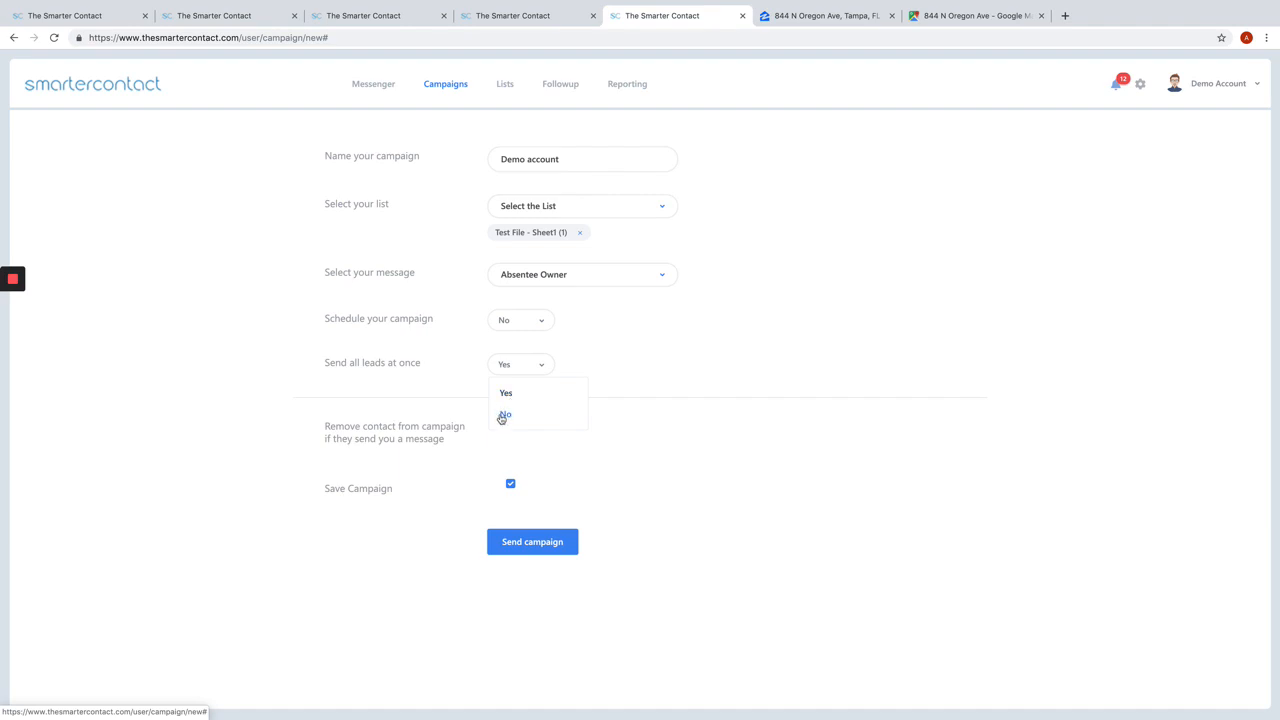
left_click(504, 416)
left_click(563, 421)
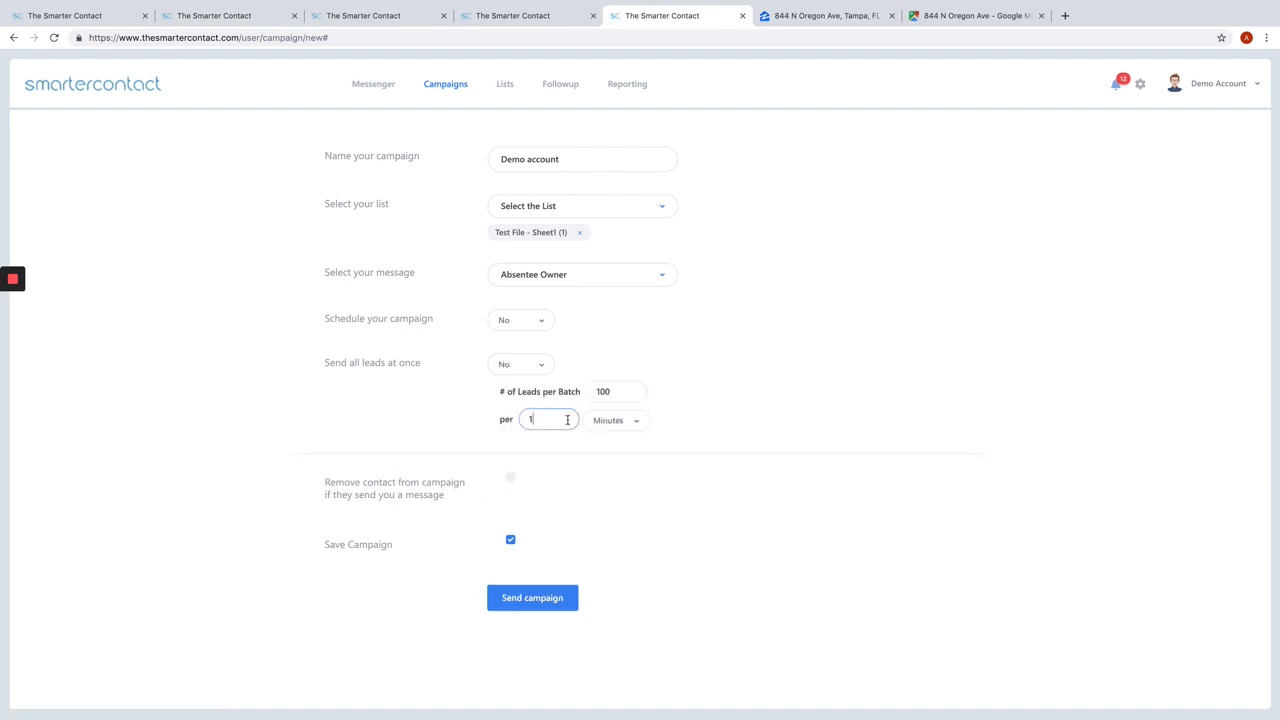
left_click(610, 425)
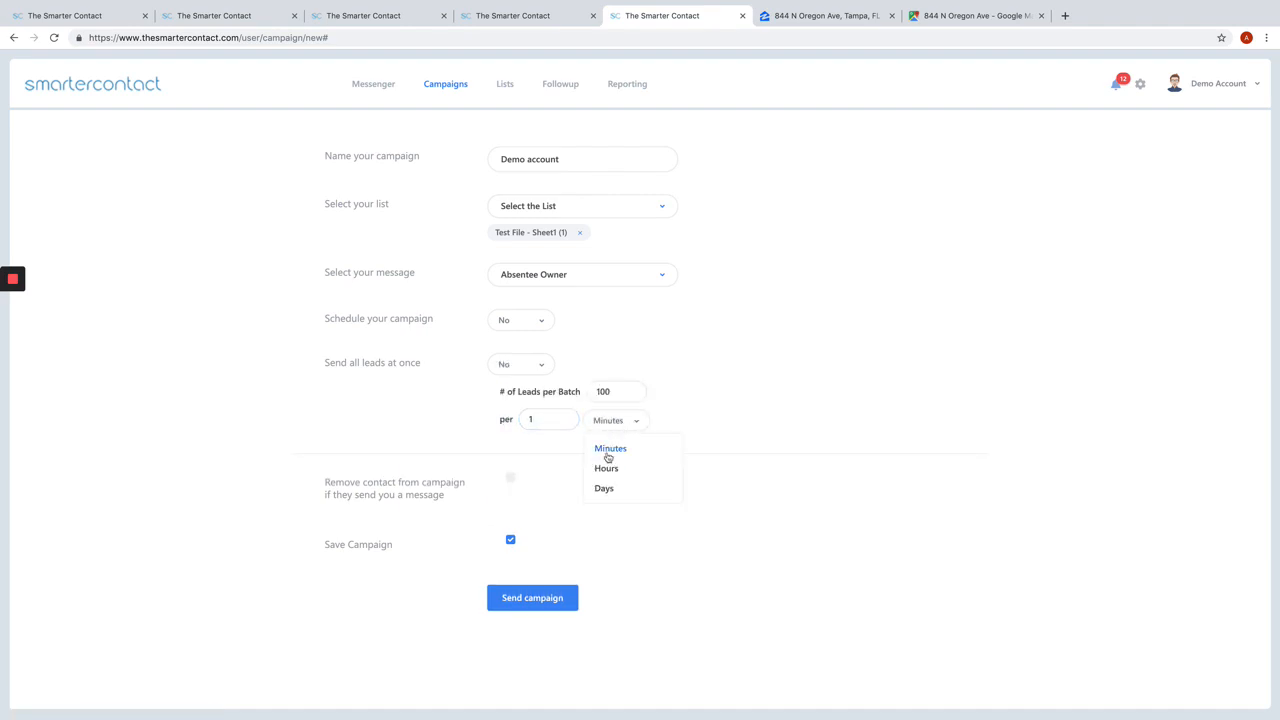
left_click(606, 466)
left_click(612, 391)
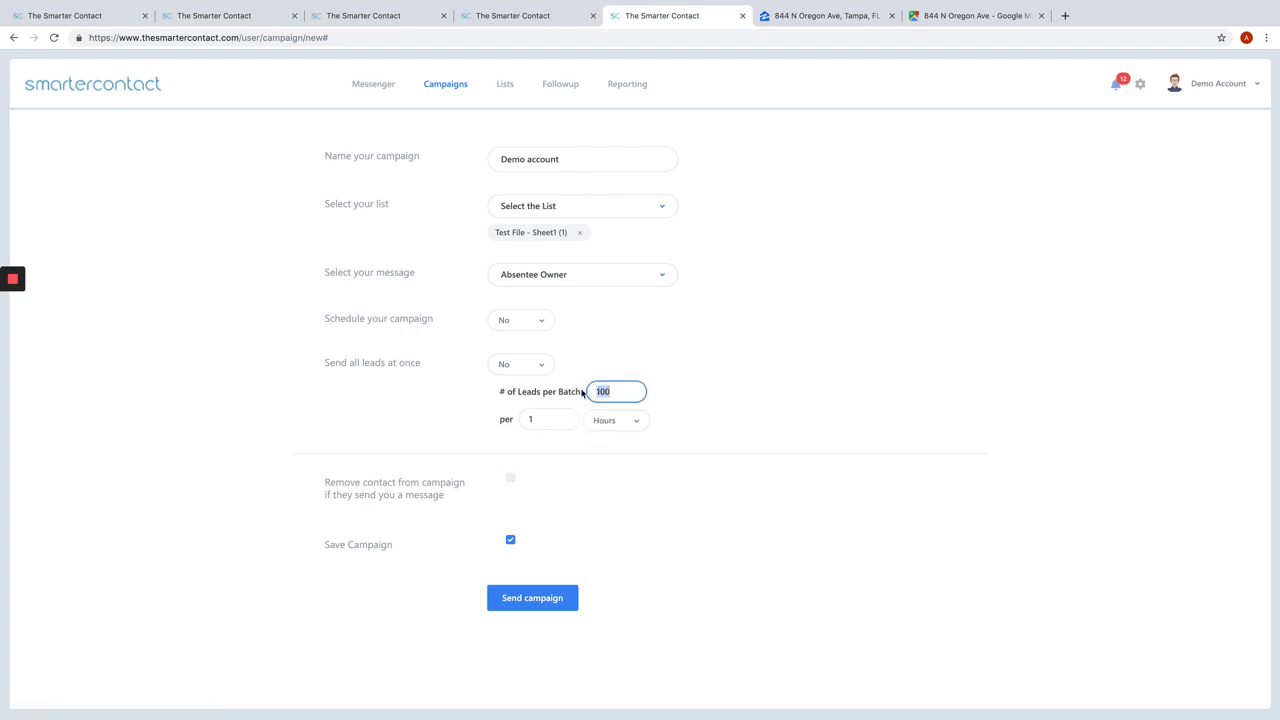
left_click(561, 420)
key("shift+Tab")
type("50")
left_click(553, 422)
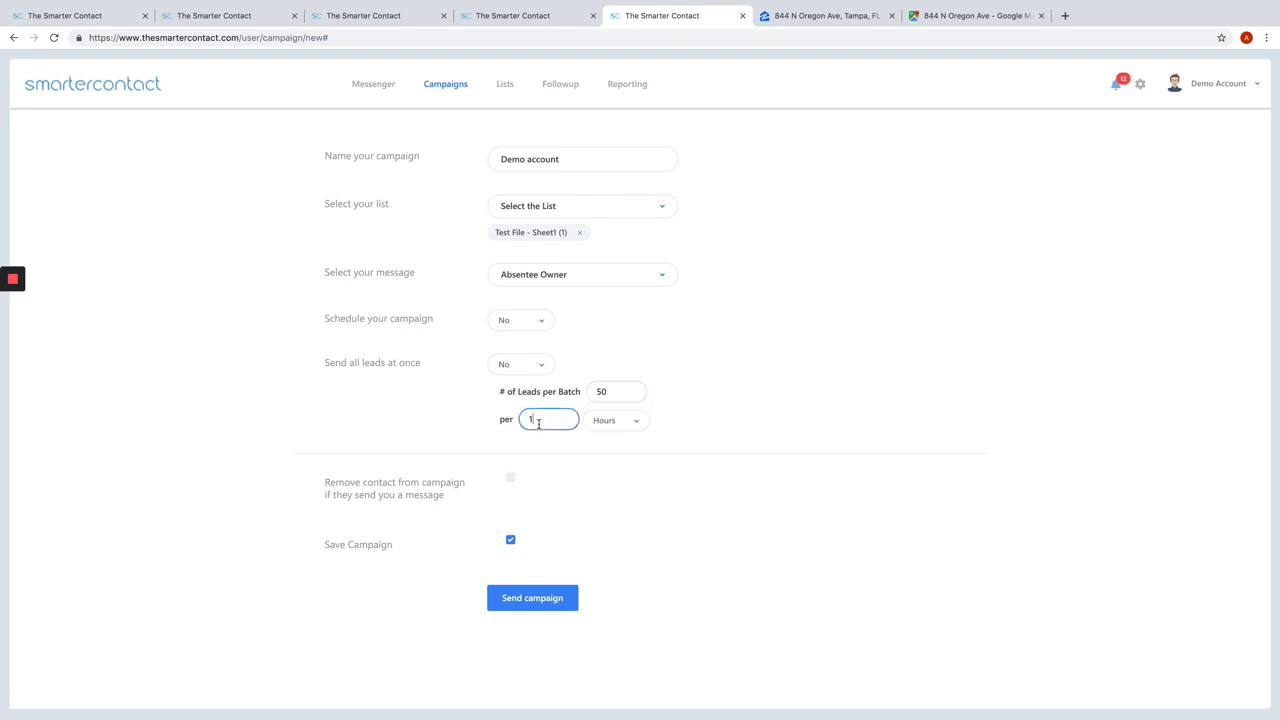
Step: Change the batch interval unit to Days, keep batch sending on, and send the Demo account campaign
left_click(632, 426)
left_click(604, 488)
left_click(541, 369)
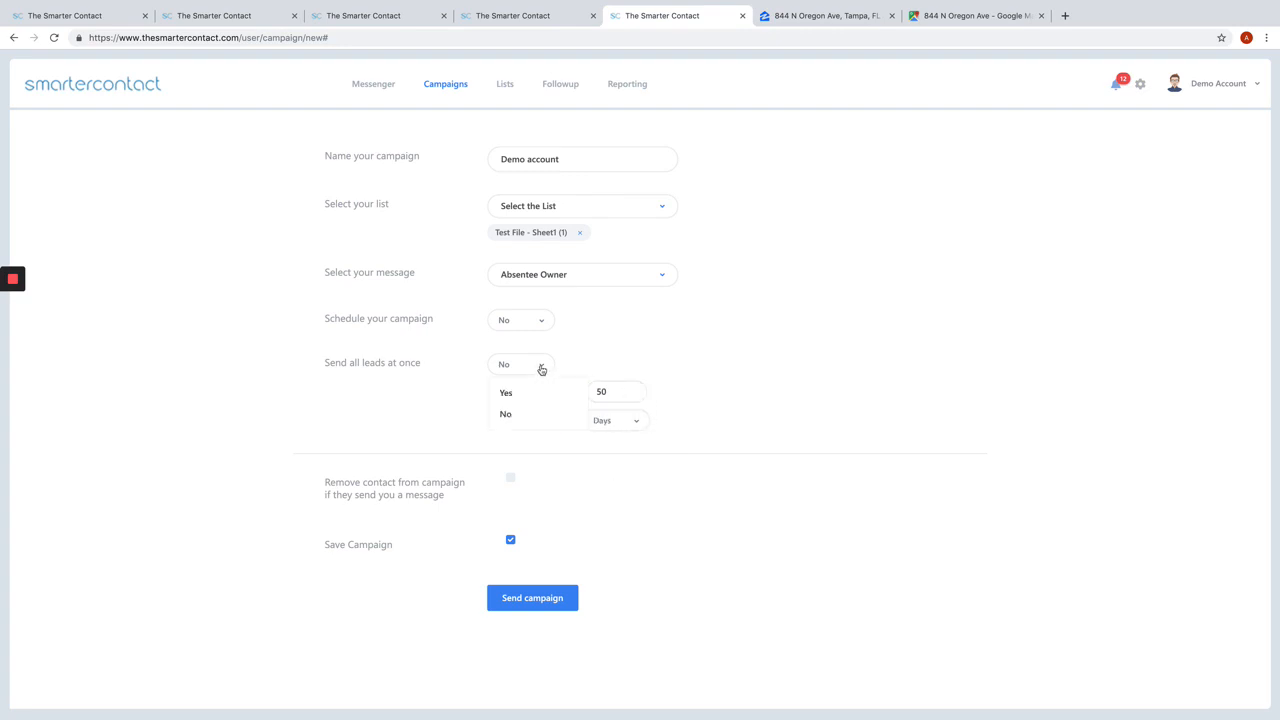
left_click(506, 413)
left_click(521, 606)
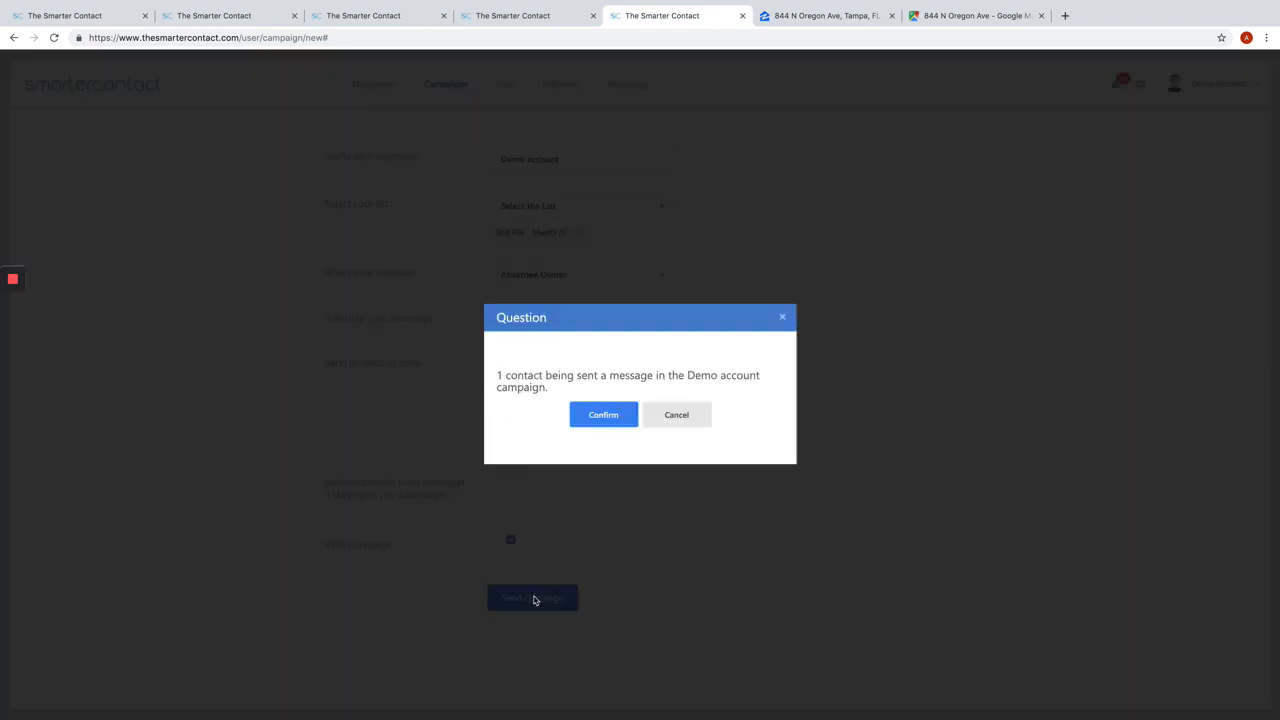
left_click(594, 418)
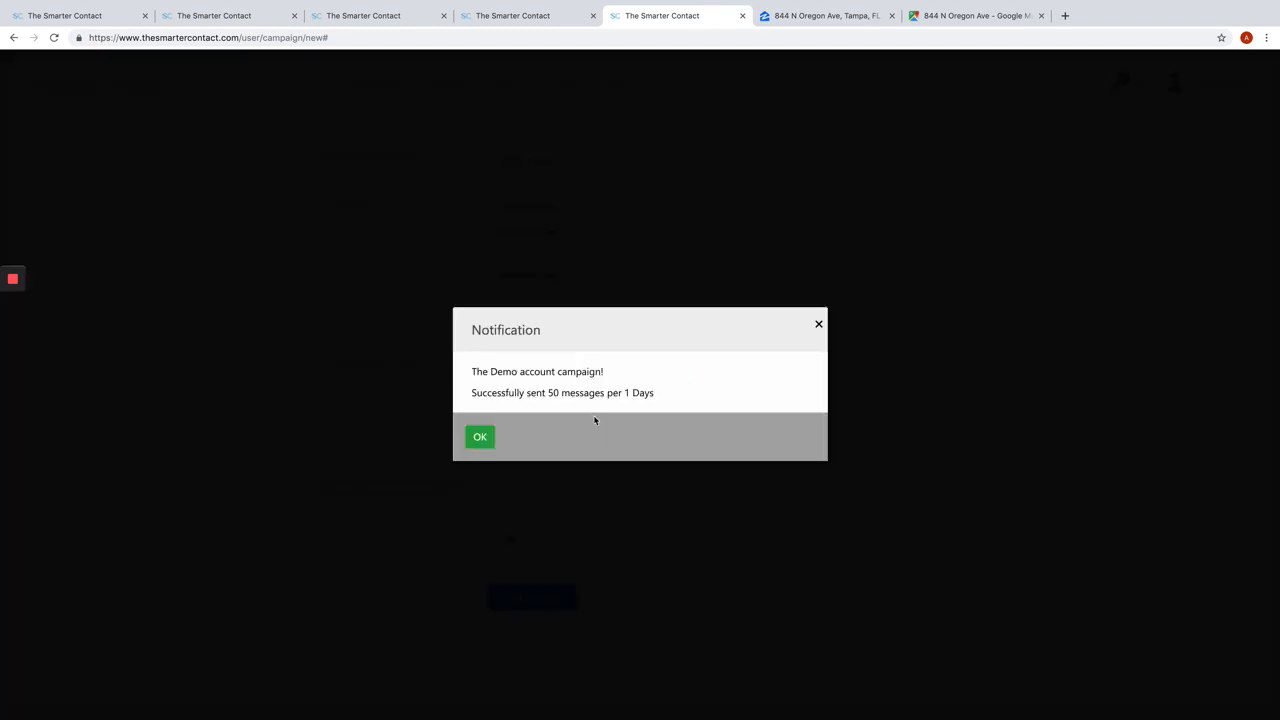
left_click(490, 439)
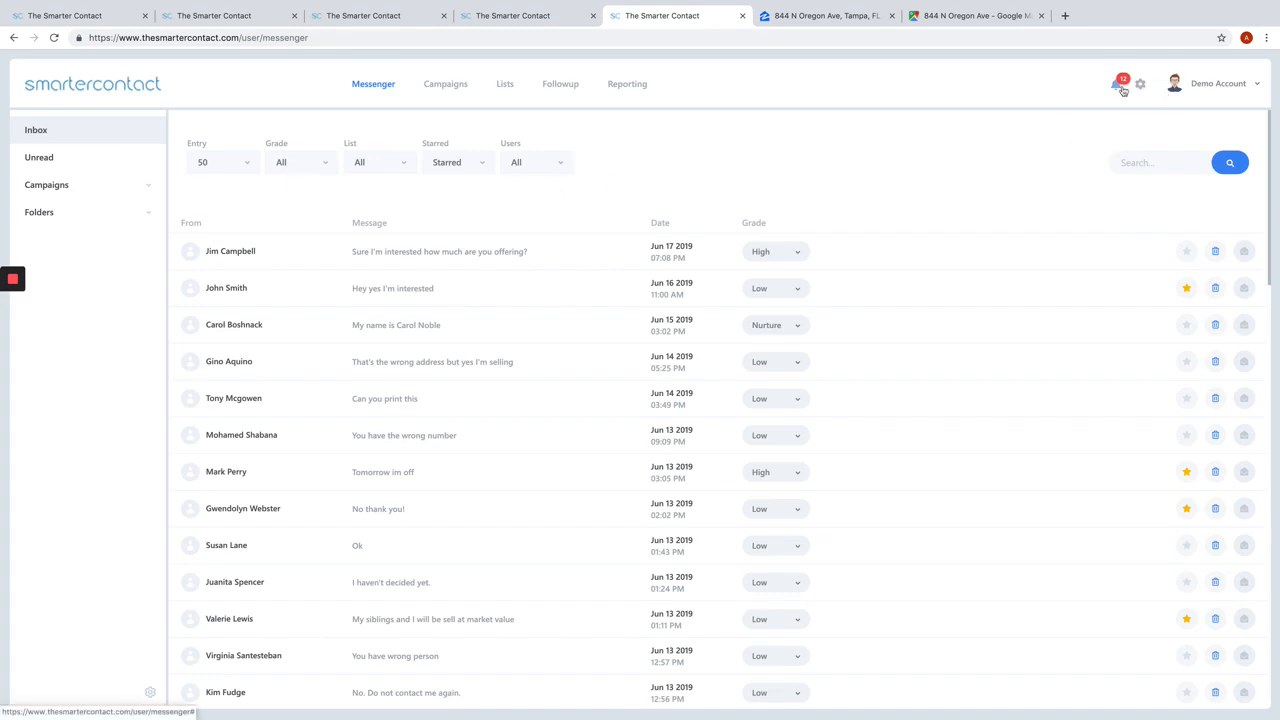
Step: Open the campaign report, try the Today, This Month and Last Months date ranges, and apply Last 30 days
left_click(641, 85)
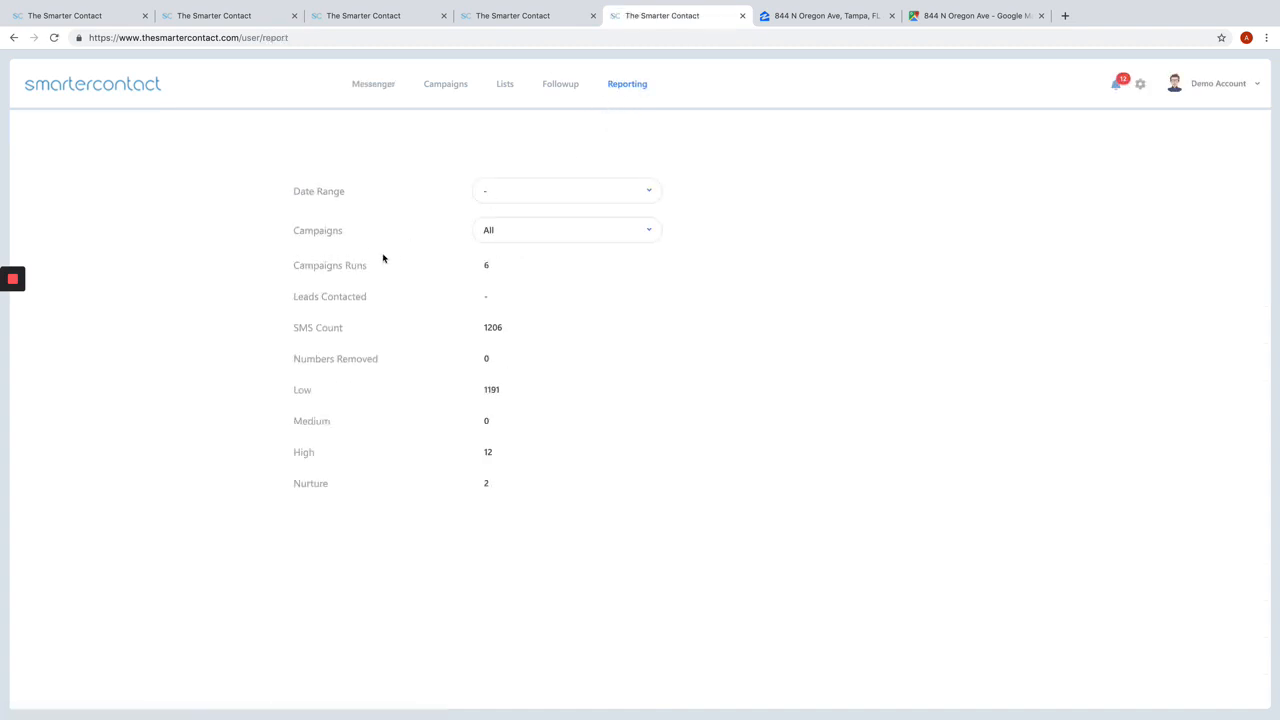
left_click(577, 195)
left_click(840, 264)
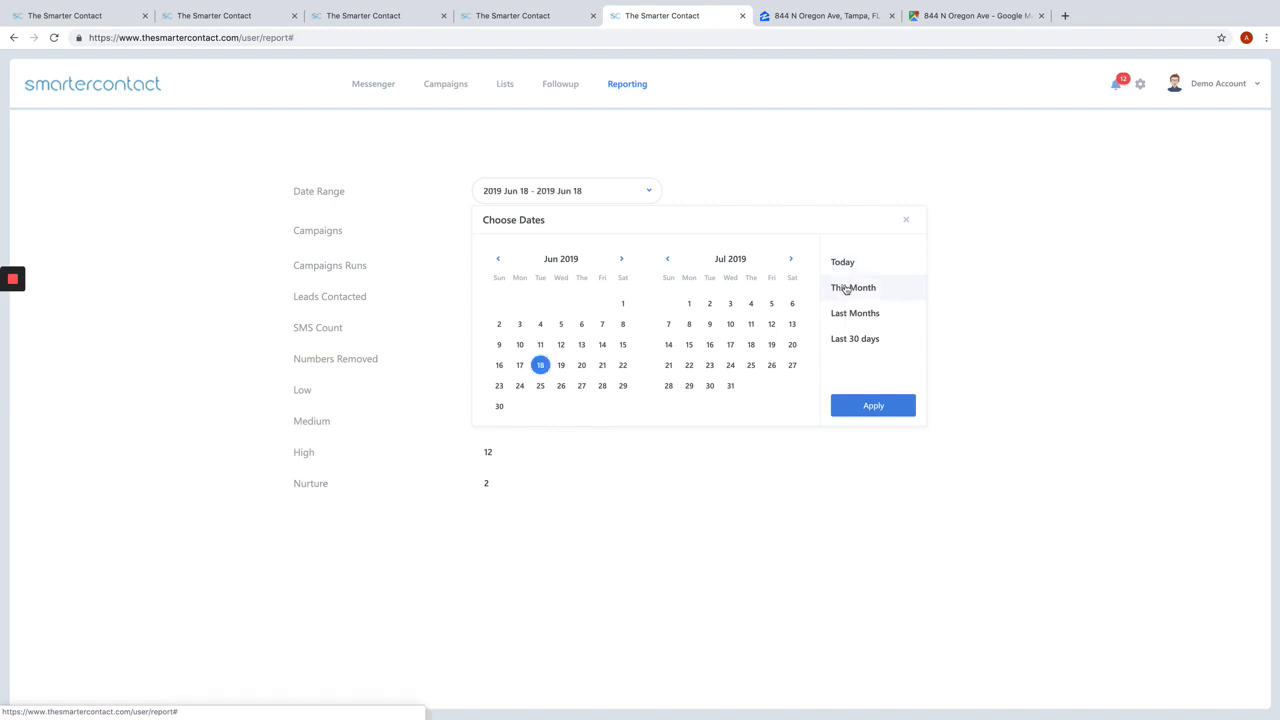
left_click(845, 289)
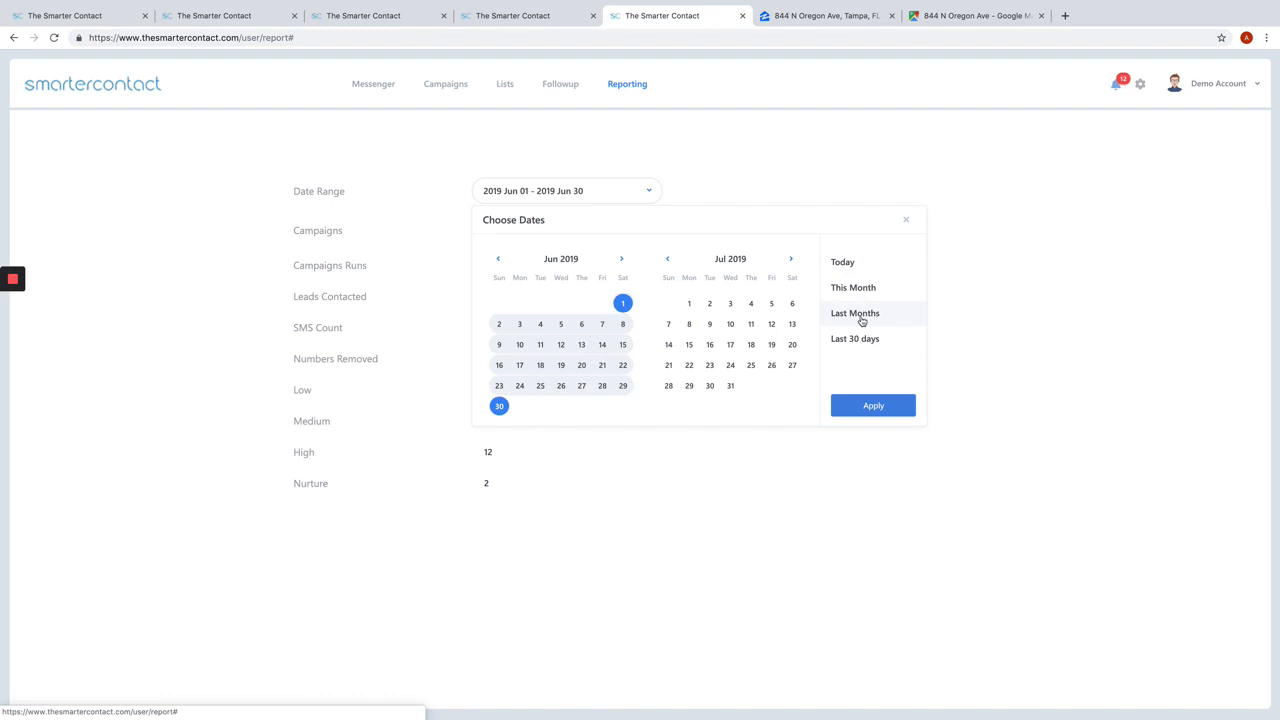
left_click(862, 320)
left_click(857, 340)
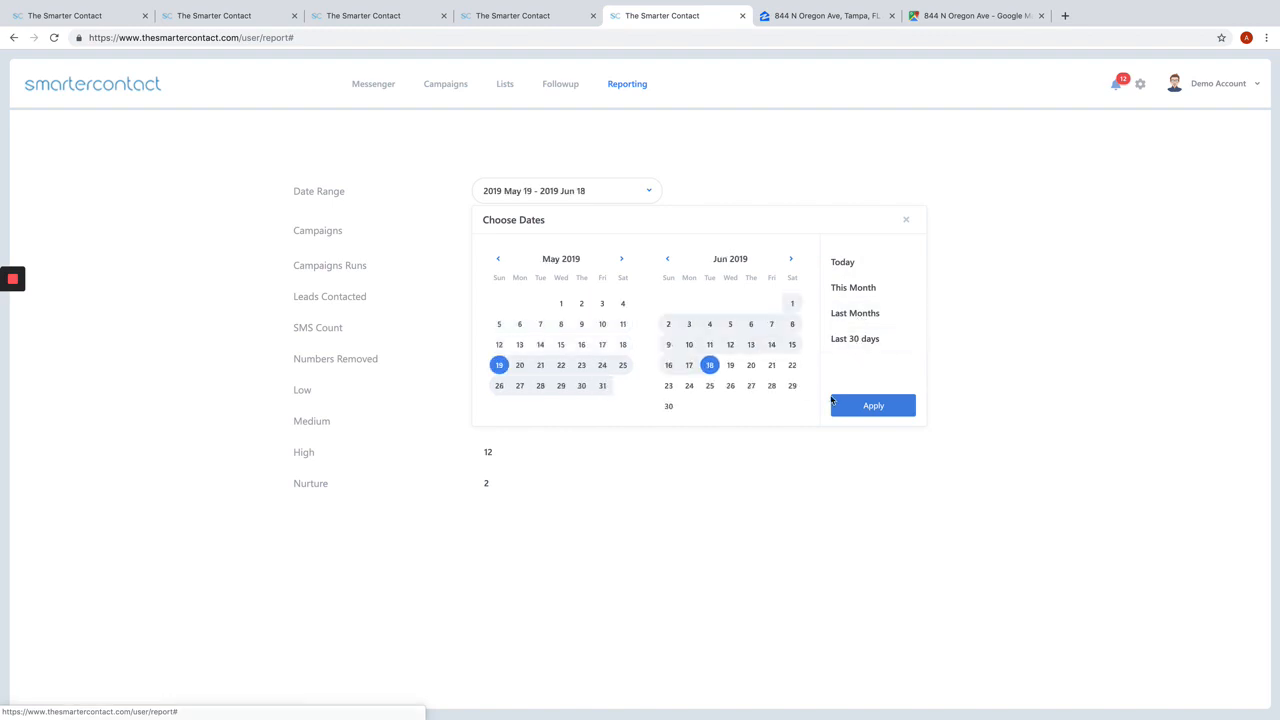
left_click(843, 407)
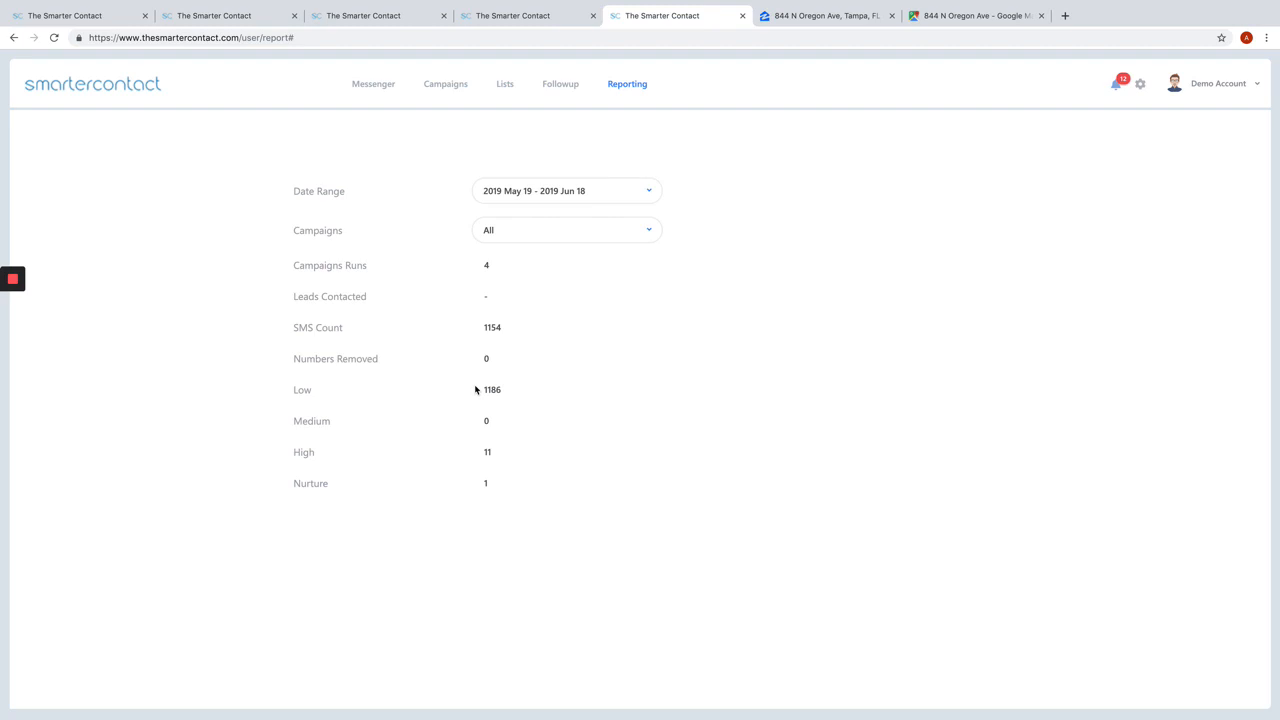
Step: Open the account's general settings, show the grade editing options, and set grade editing back to No
left_click(1140, 84)
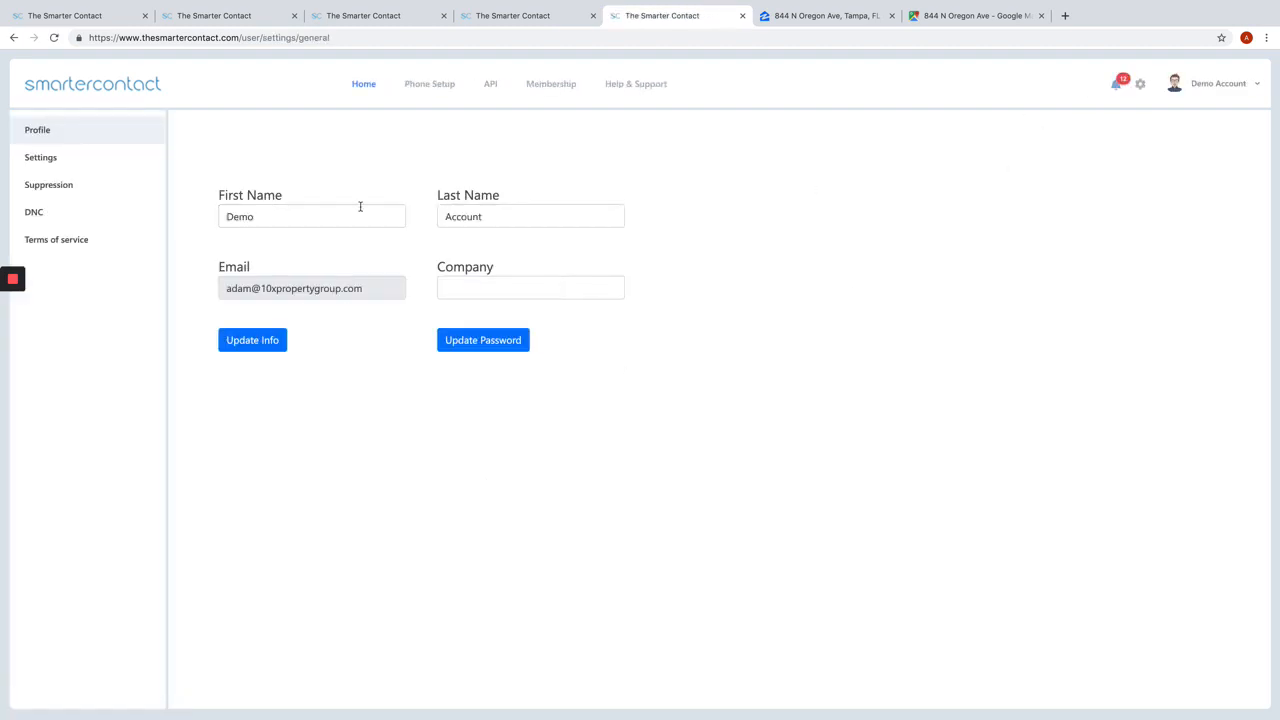
left_click(50, 160)
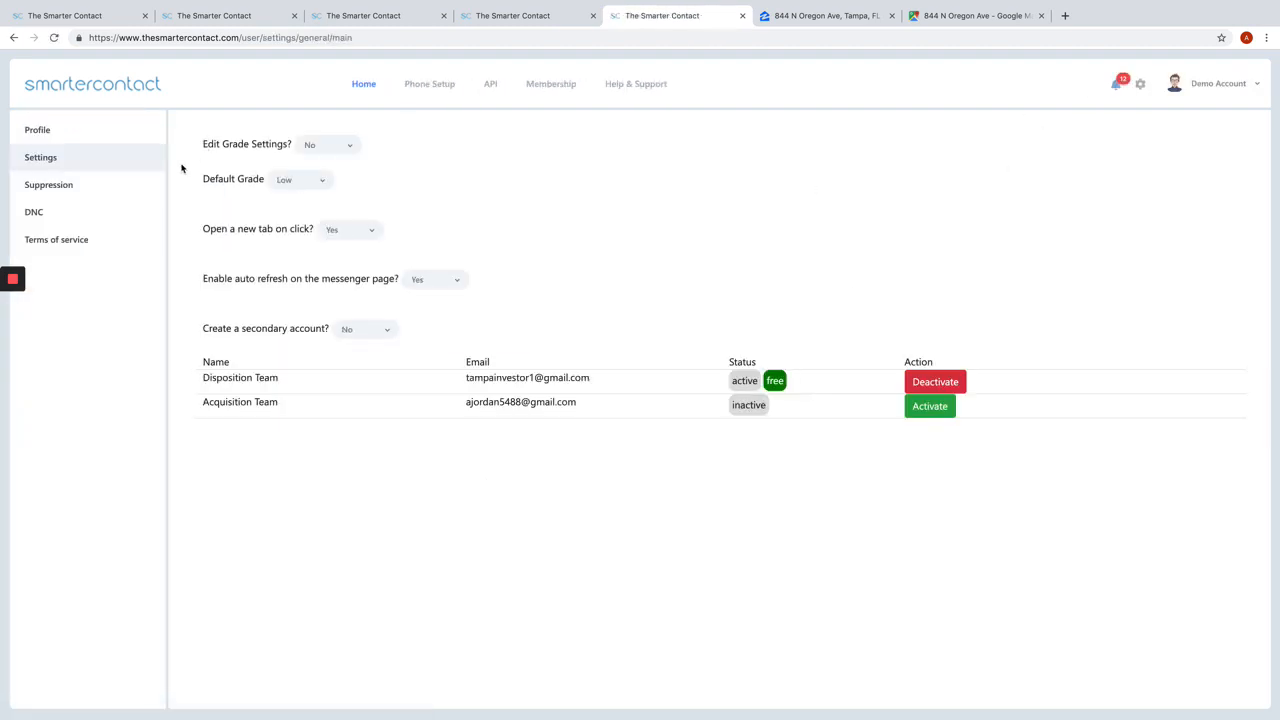
left_click(352, 153)
left_click(321, 174)
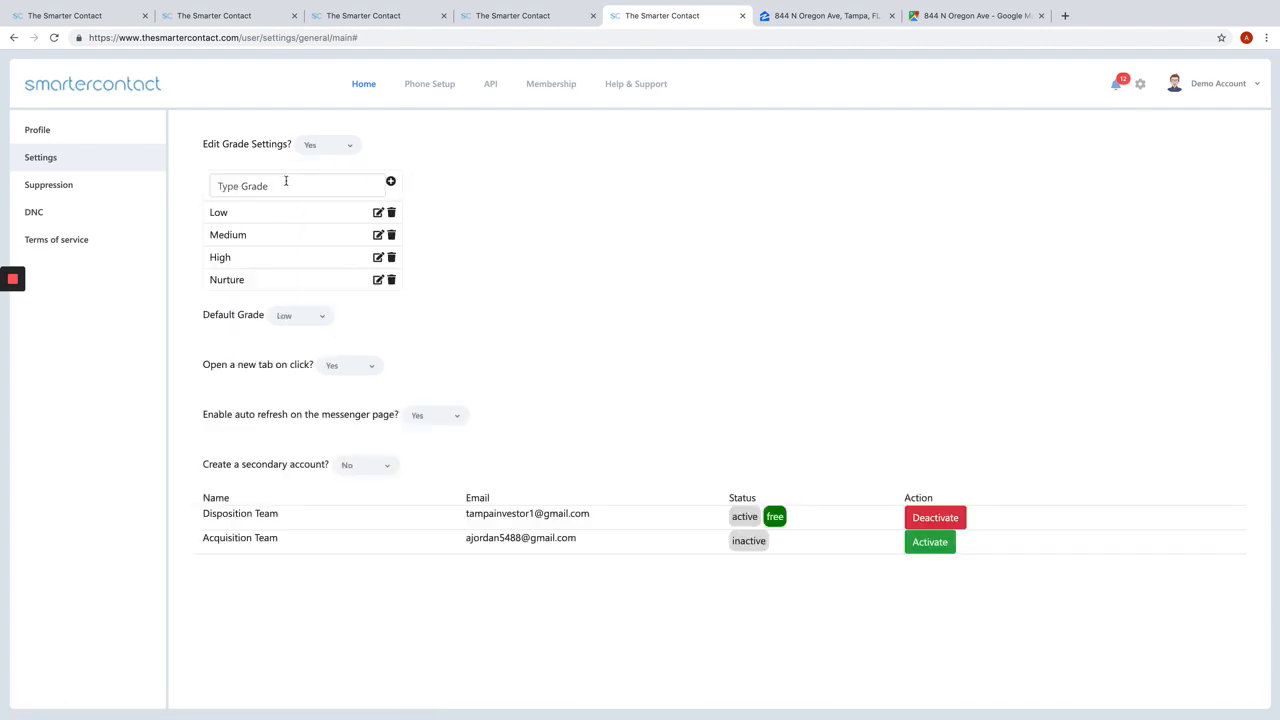
left_click(338, 148)
left_click(321, 192)
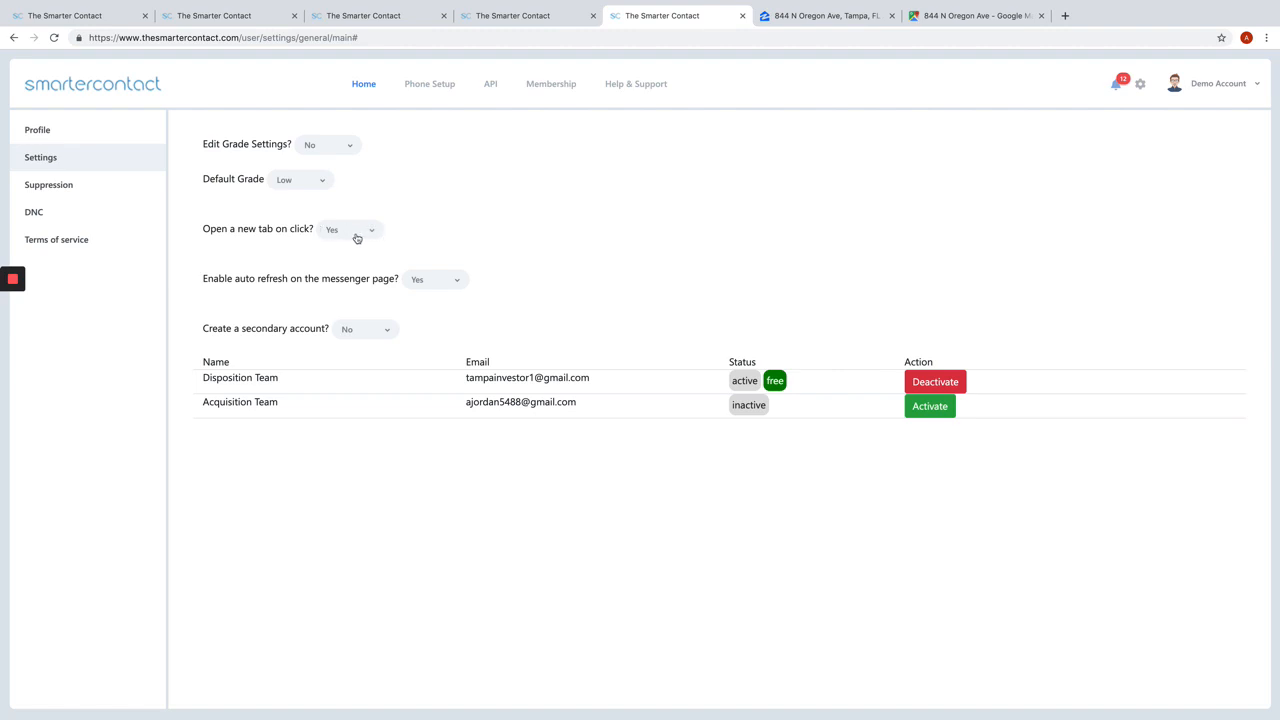
Step: Open the suppression phrase settings, and browse the available outgoing phone numbers for prefix 813 in the phone setup
left_click(92, 189)
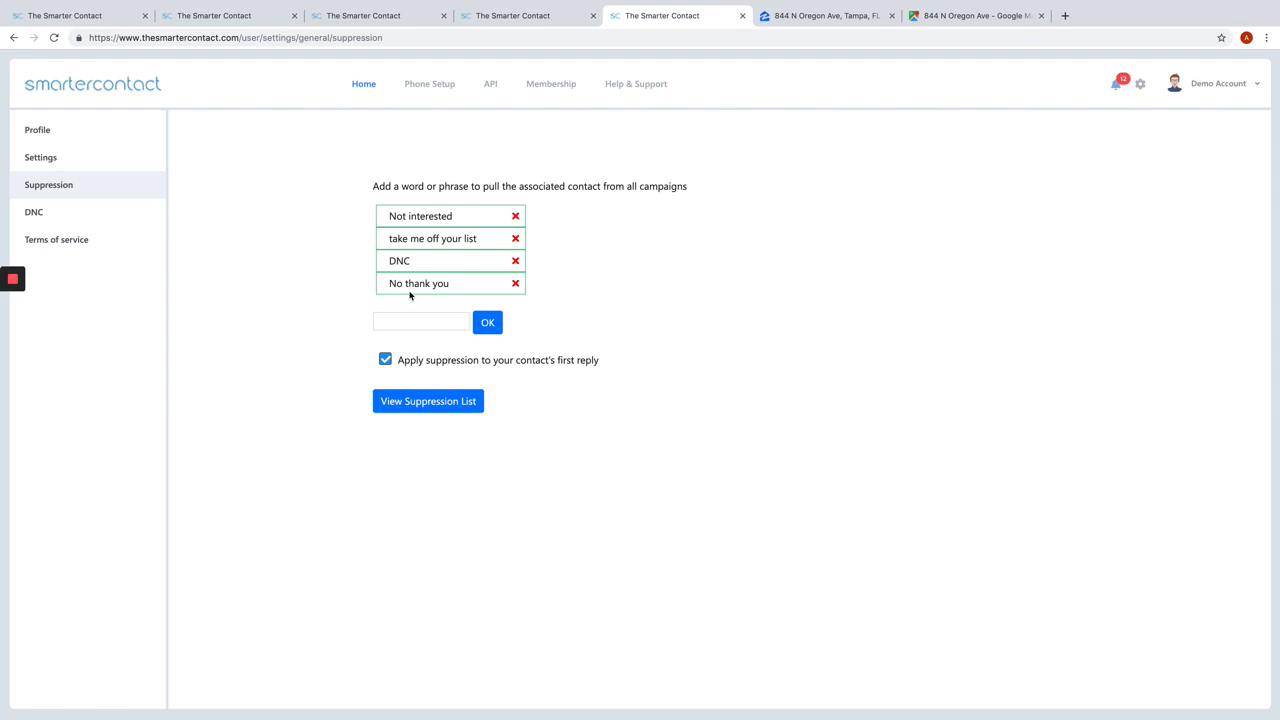
left_click(429, 83)
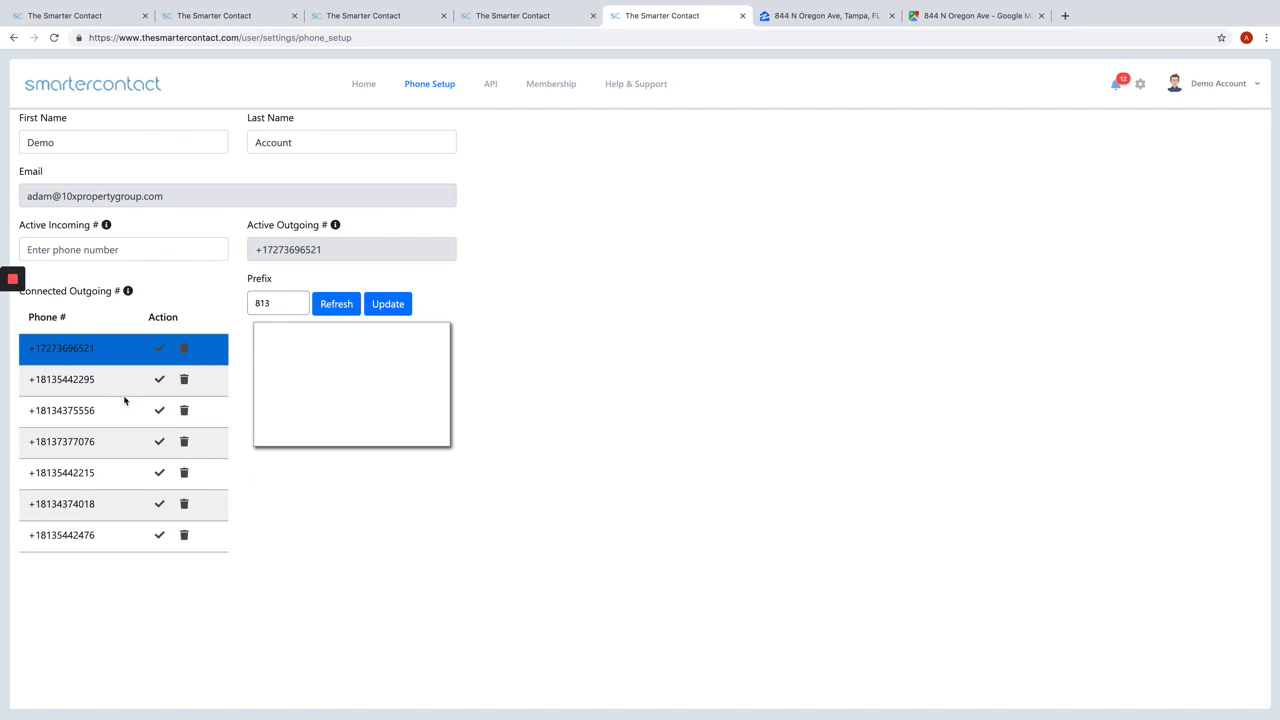
left_click(327, 309)
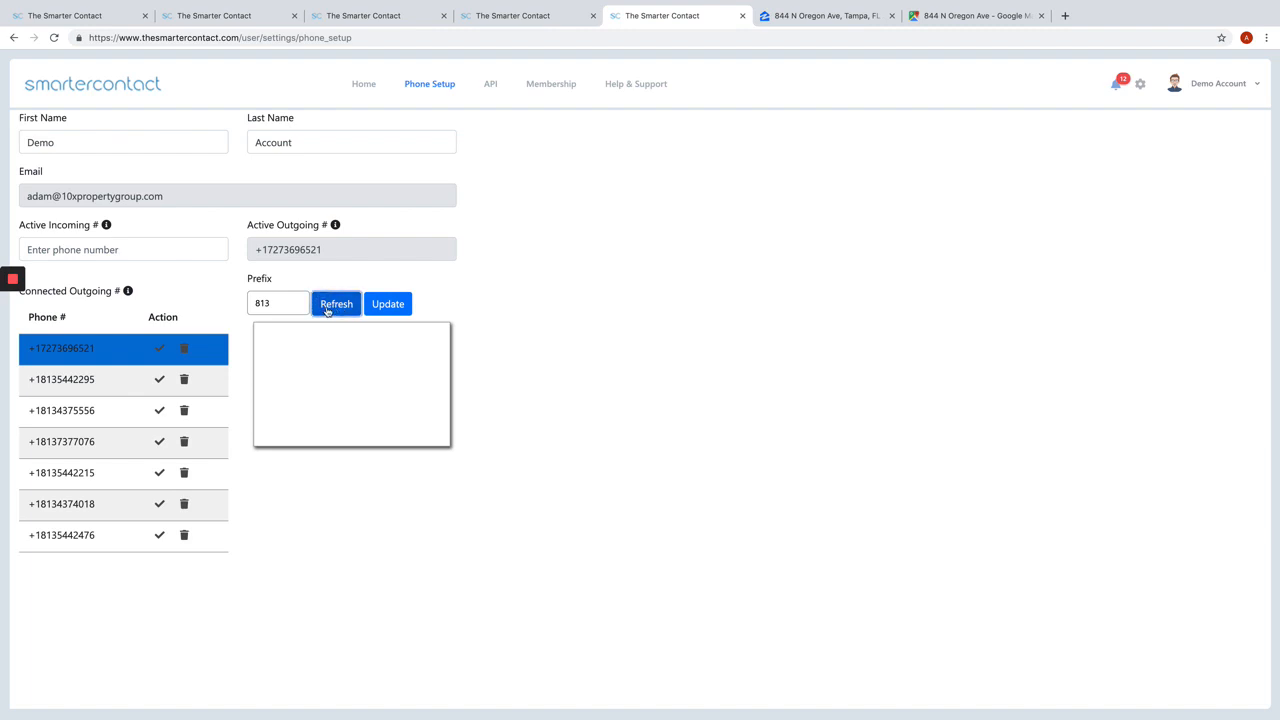
scroll(305, 368, "down", 2)
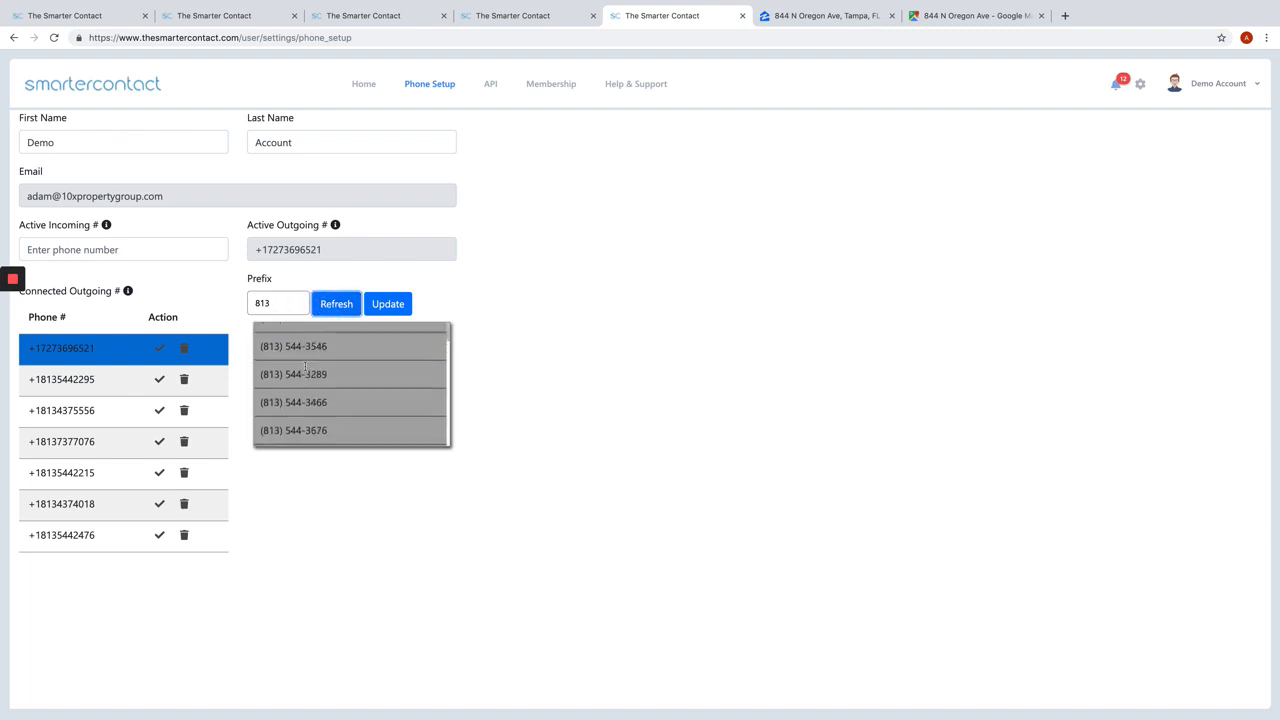
scroll(306, 367, "down", 4)
scroll(312, 366, "up", 7)
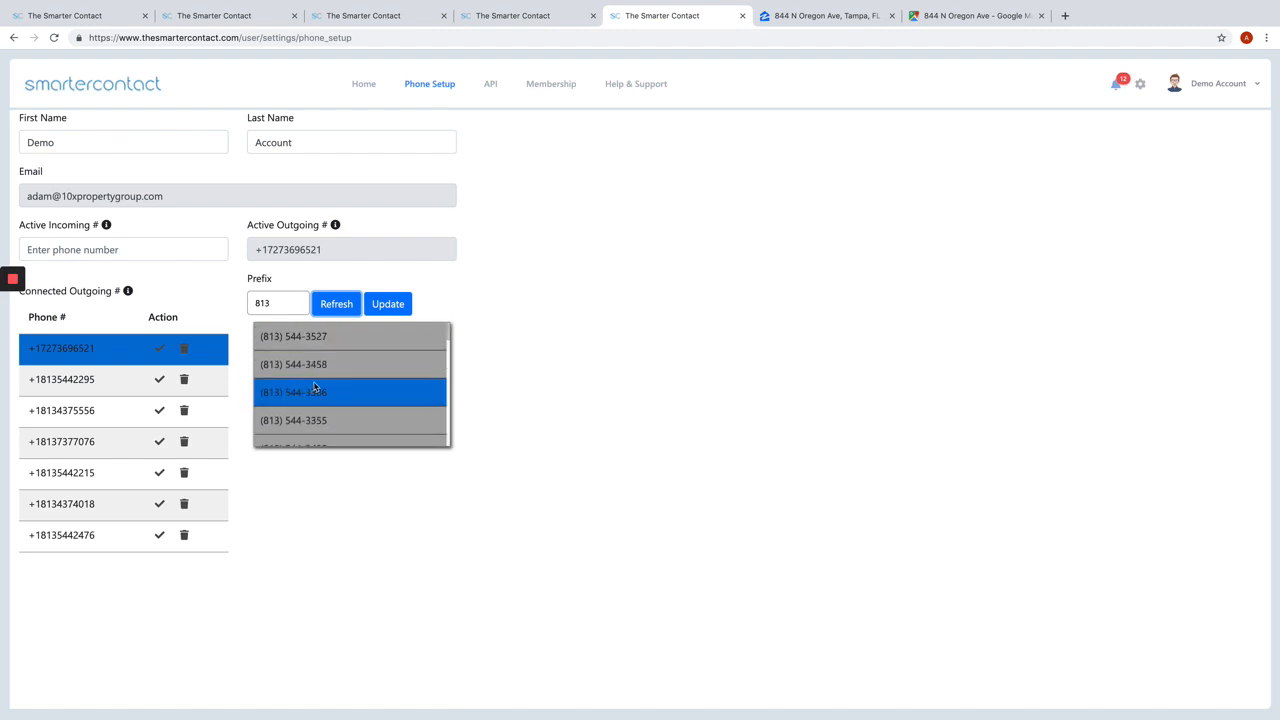
scroll(318, 390, "down", 2)
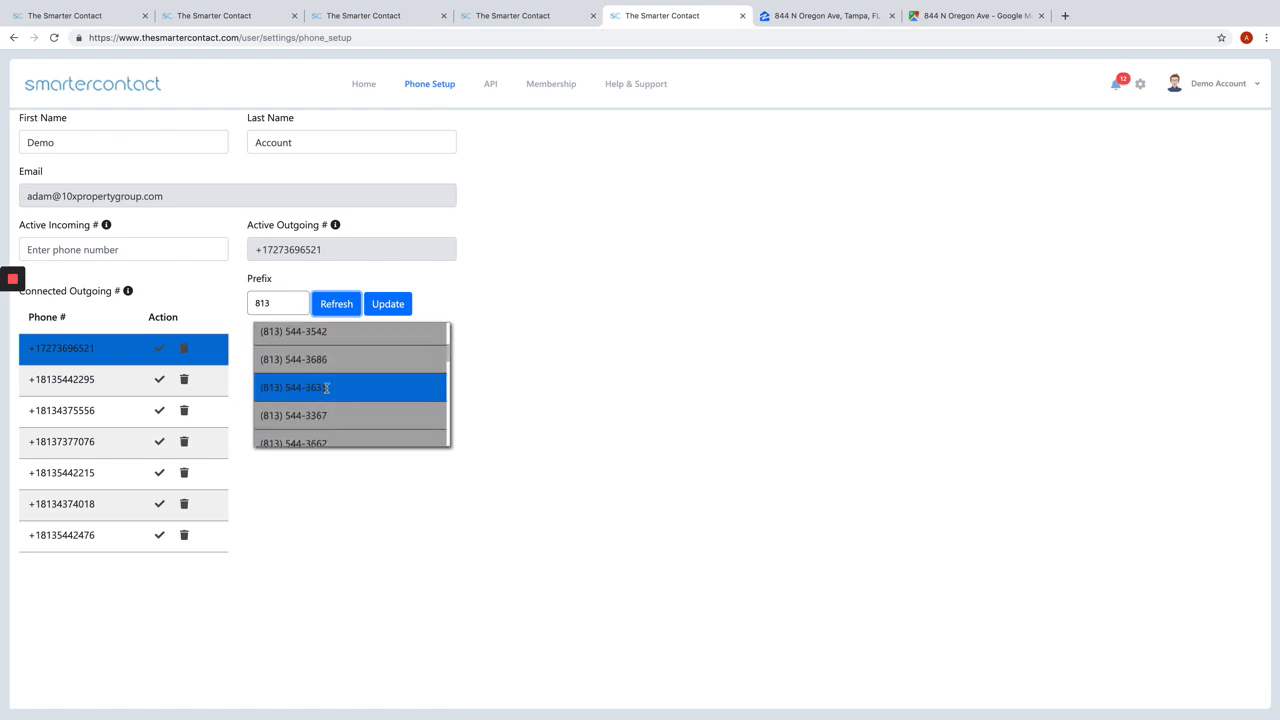
scroll(326, 388, "up", 3)
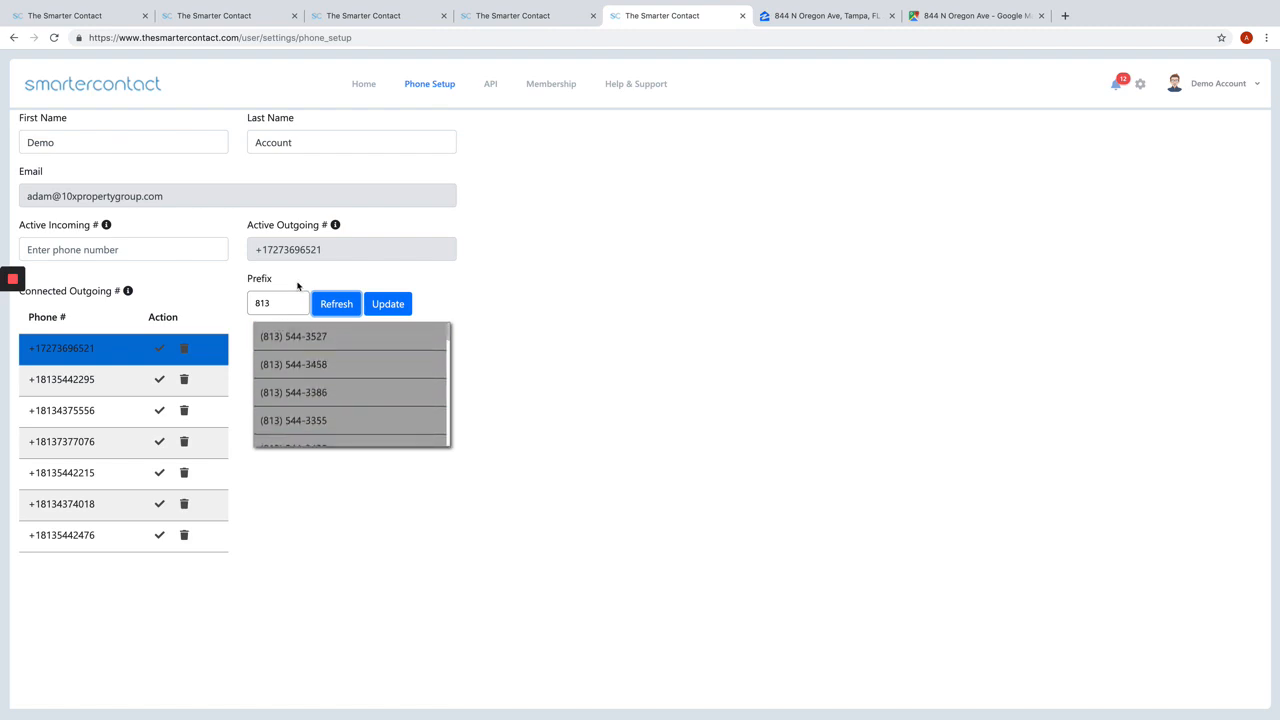
Step: List the available phone numbers for prefix 727 and purchase the first one as the active outgoing number
key("shift+Tab")
type("727")
left_click(334, 305)
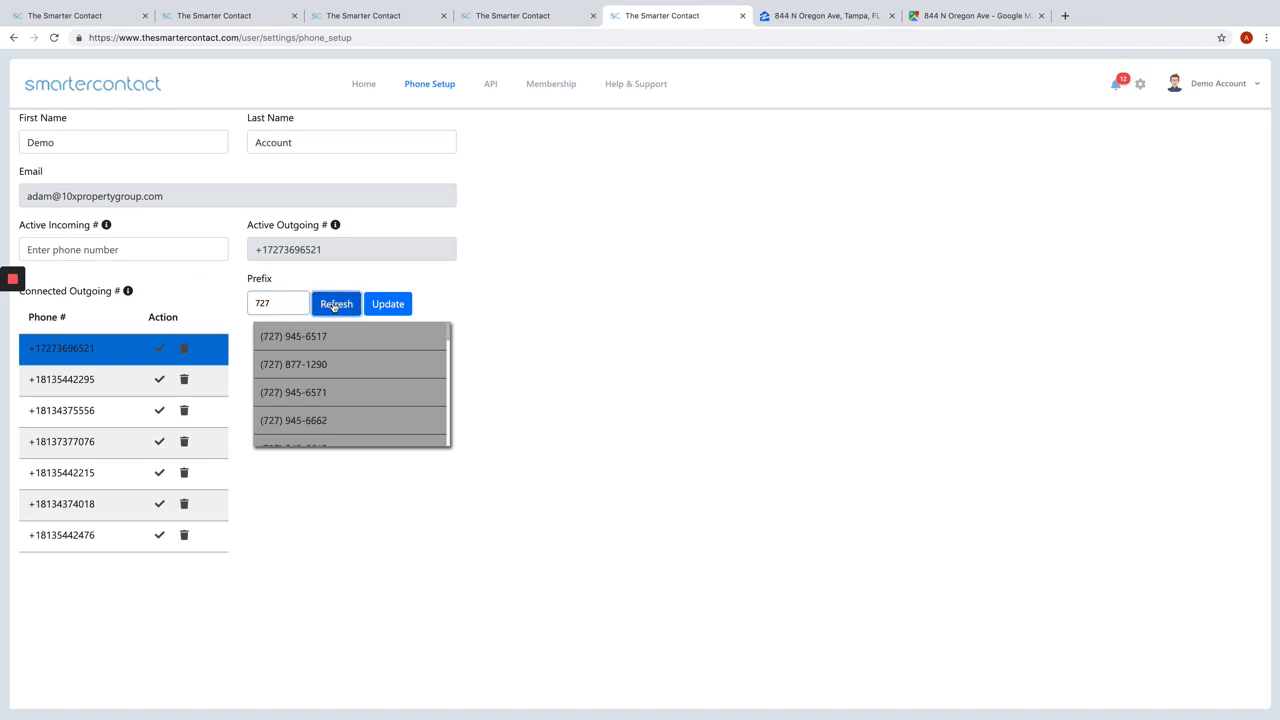
scroll(312, 378, "down", 2)
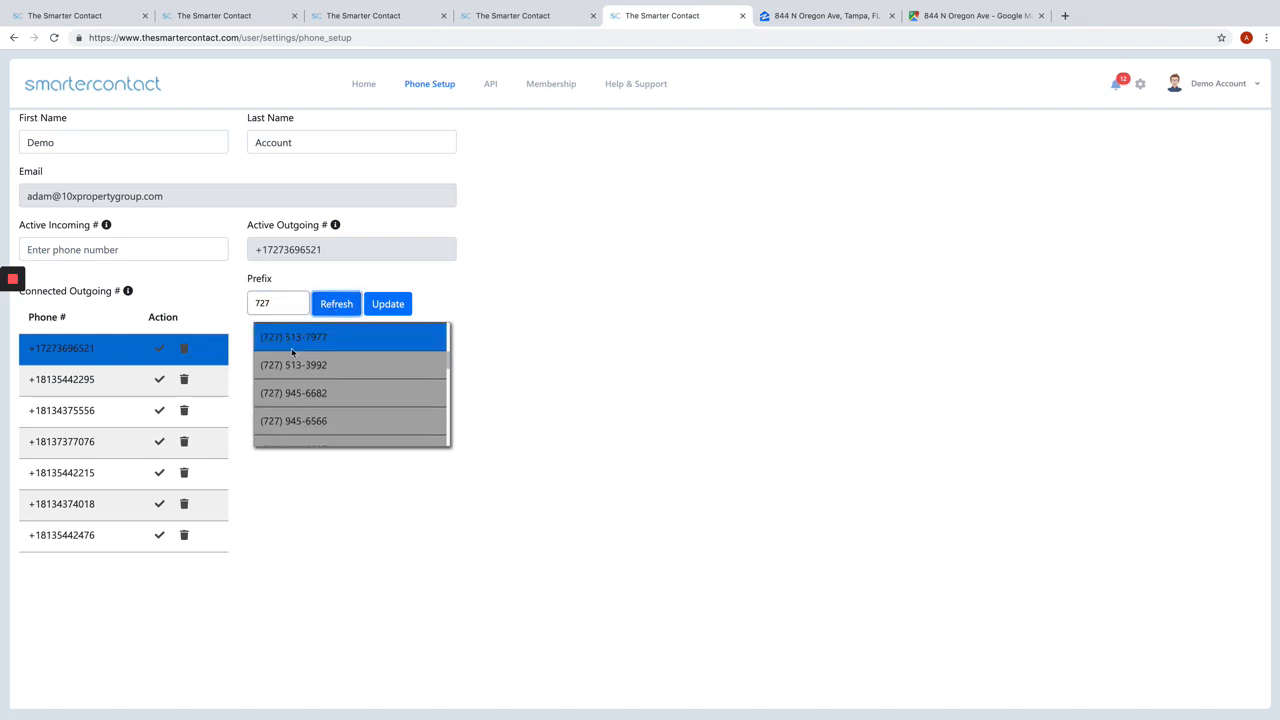
scroll(292, 351, "up", 2)
left_click(303, 346)
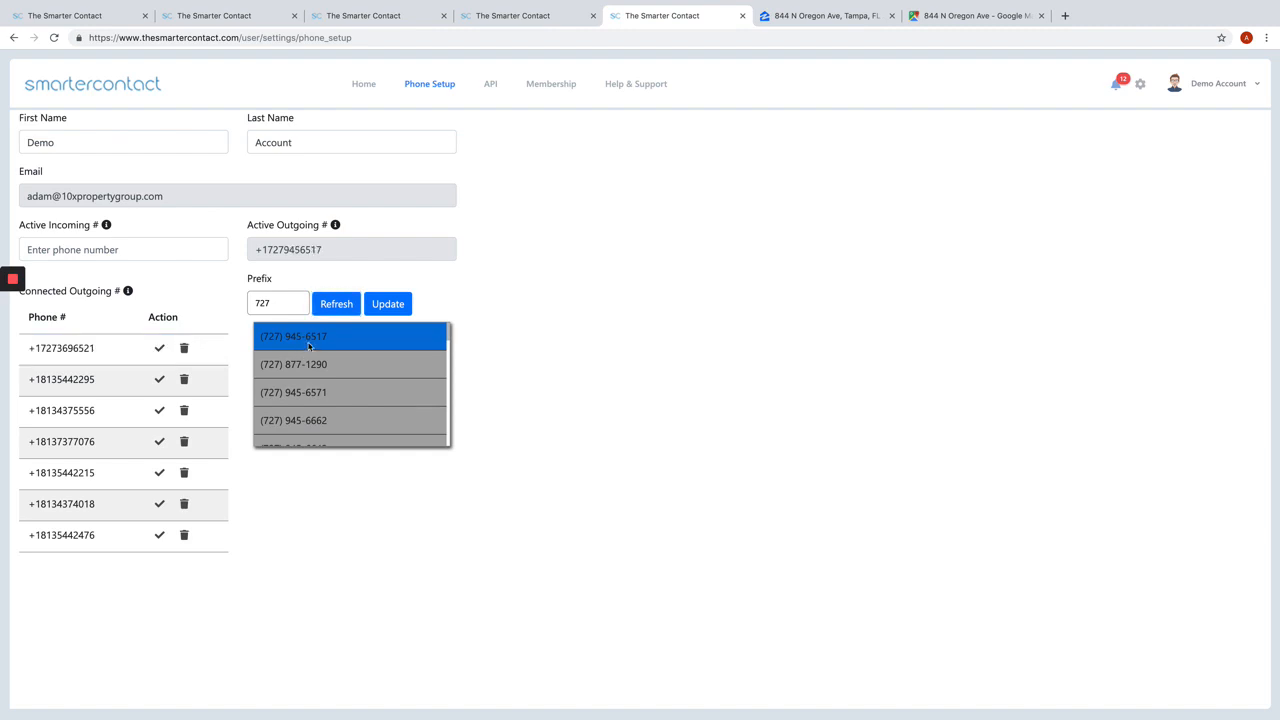
left_click(386, 306)
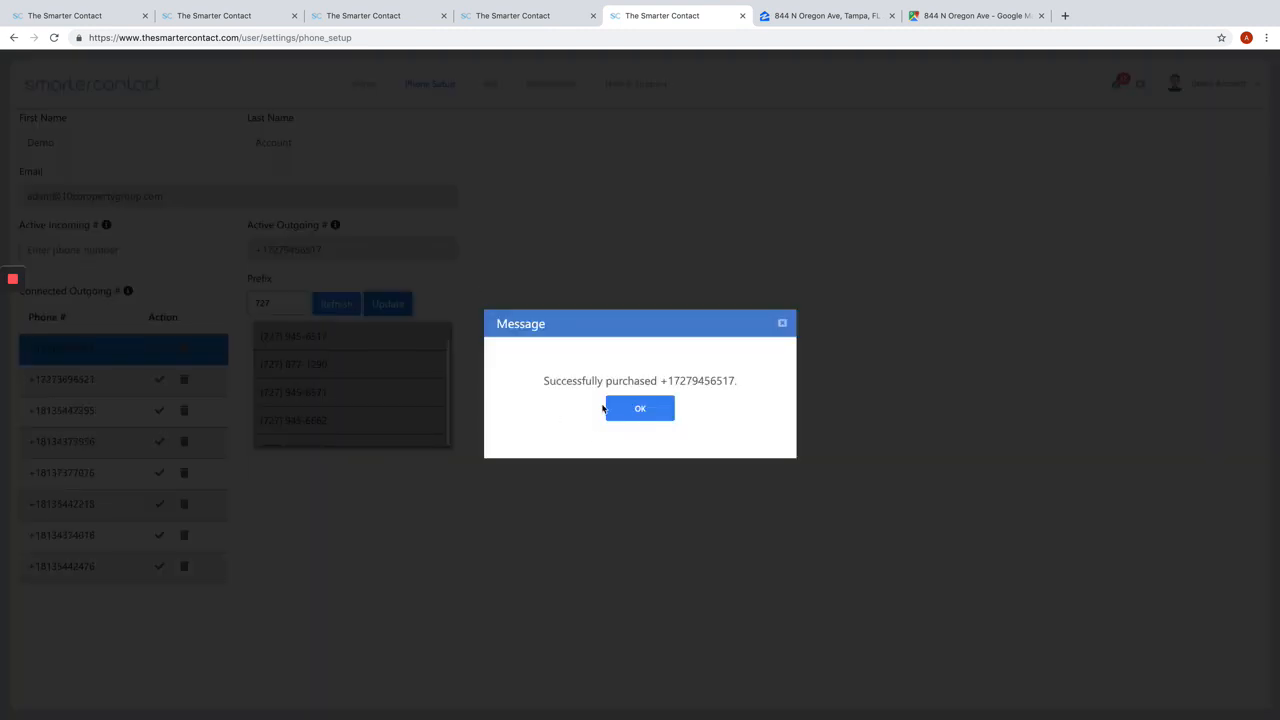
left_click(640, 408)
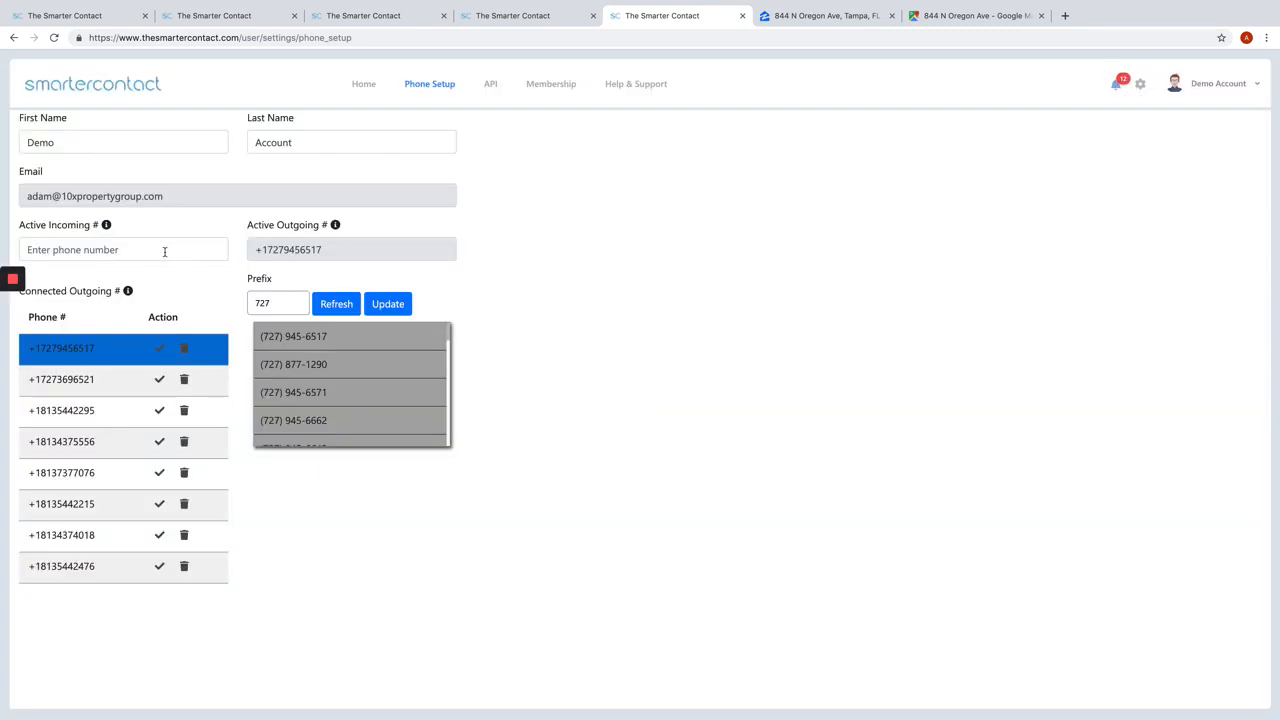
Step: Leave the phone setup and return to the Smarter Contact main page
mouse_move(108, 227)
left_click(121, 93)
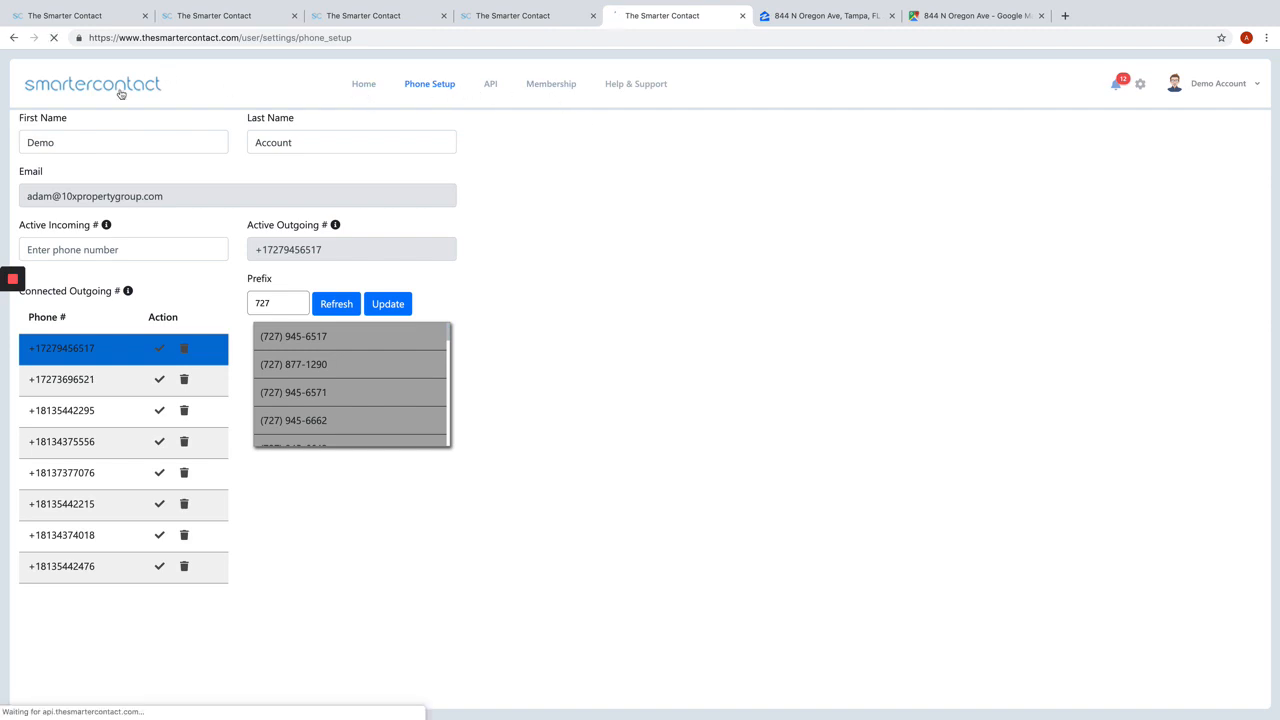